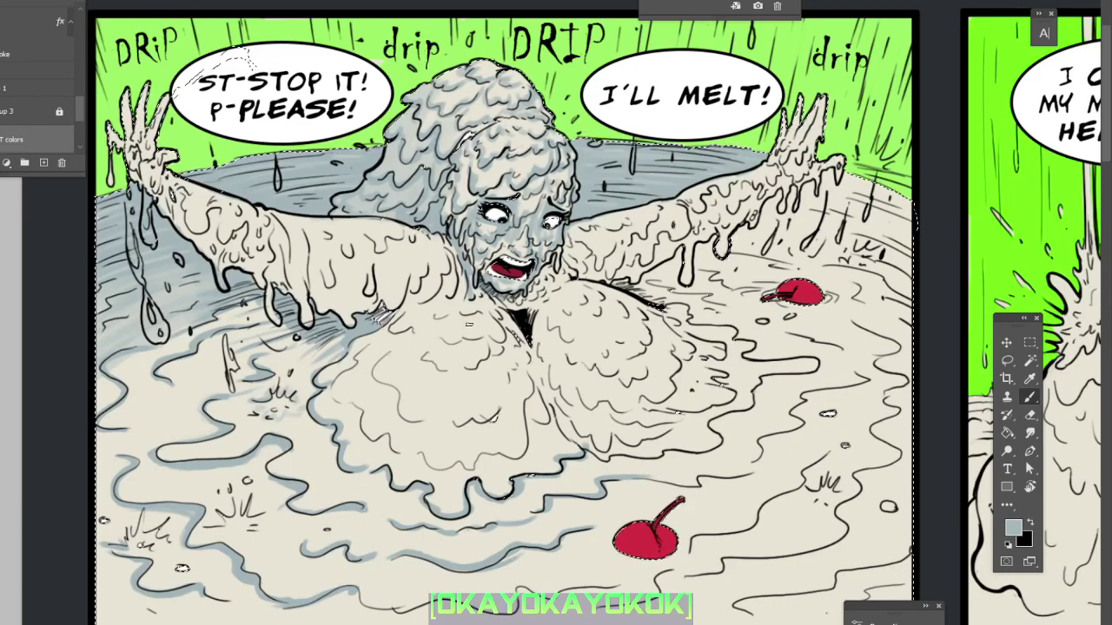
# Paint blue-grey shading onto the fingers of the raised hand beside the "I'LL MELT!" balloon with a 12 px brush.
pyautogui.moveTo(575, 369); pyautogui.dragTo(605, 354)
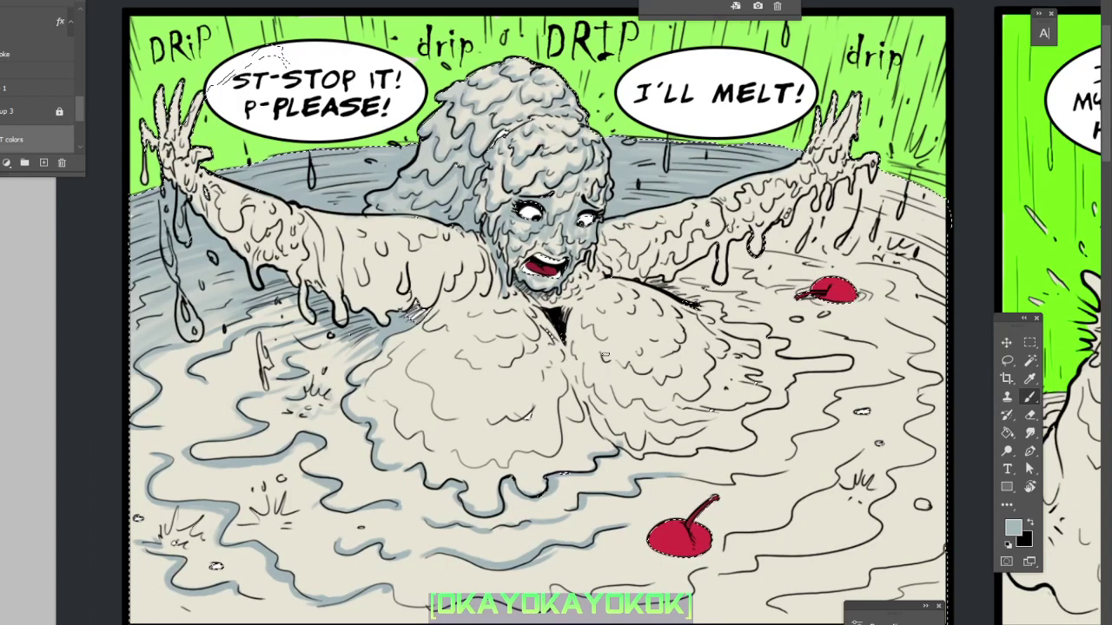
pyautogui.moveTo(770, 266); pyautogui.dragTo(712, 328)
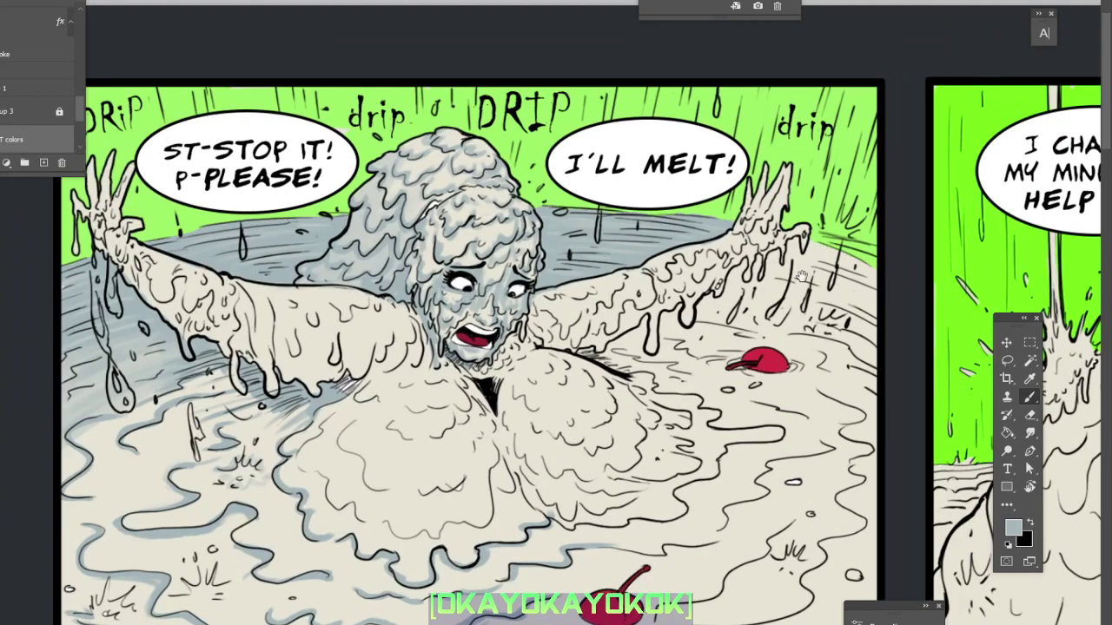
pyautogui.moveTo(817, 252); pyautogui.dragTo(814, 265)
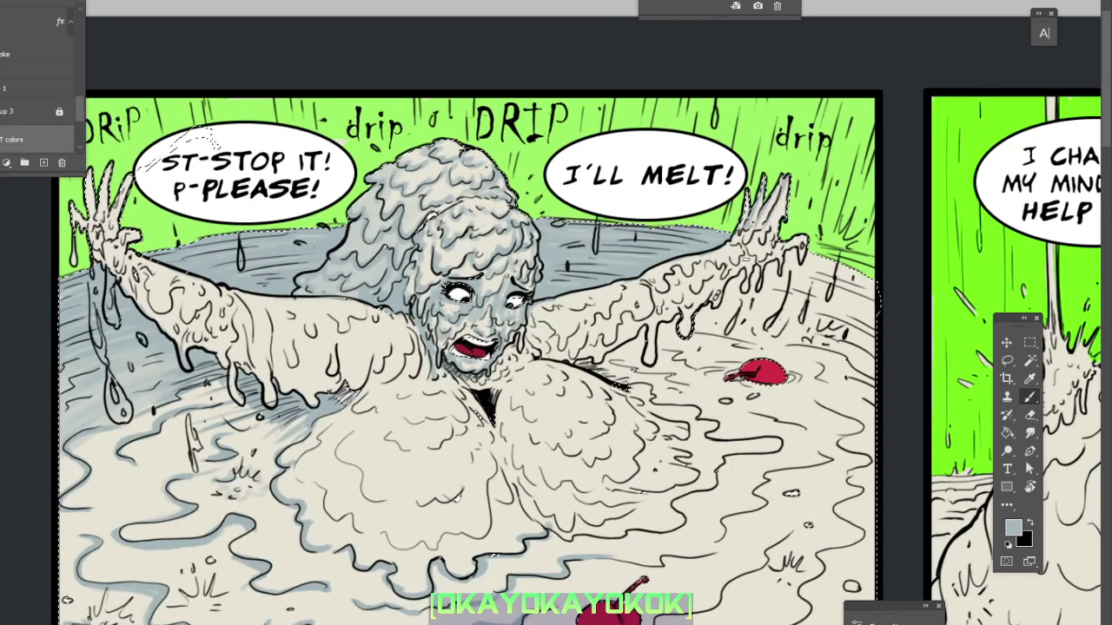
pyautogui.scroll(-1, 479, 328)
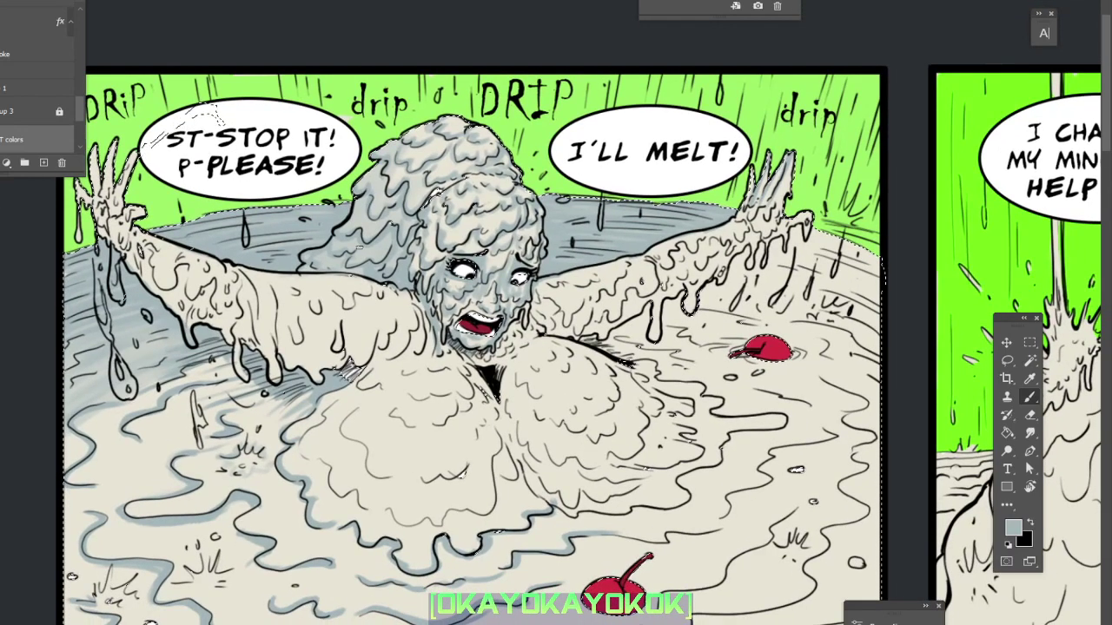
pyautogui.rightClick(721, 301)
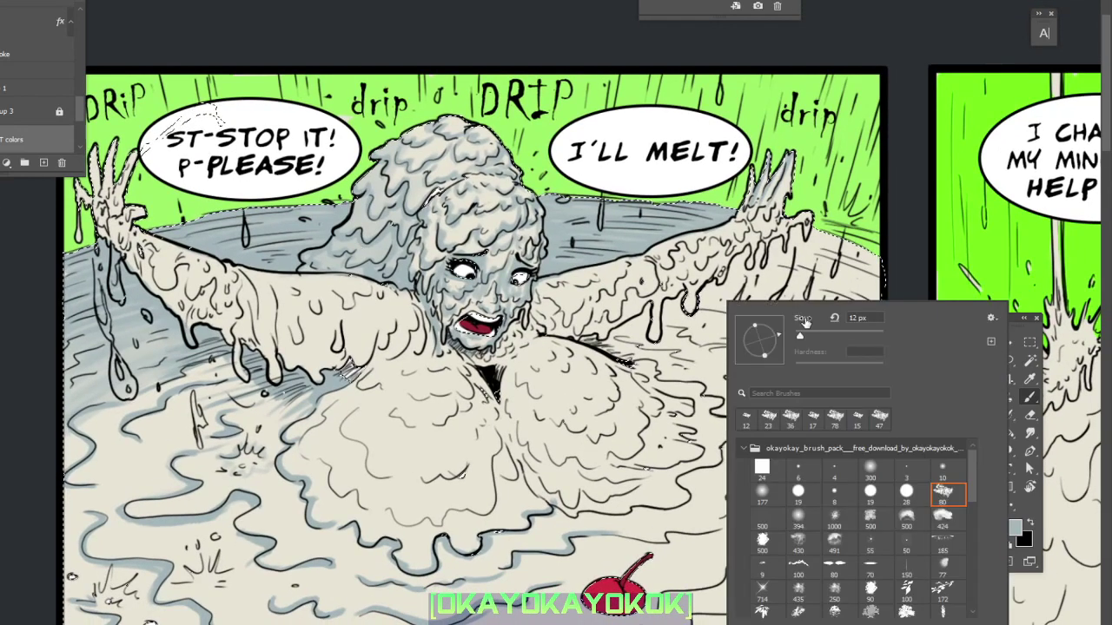
pyautogui.press('Return')
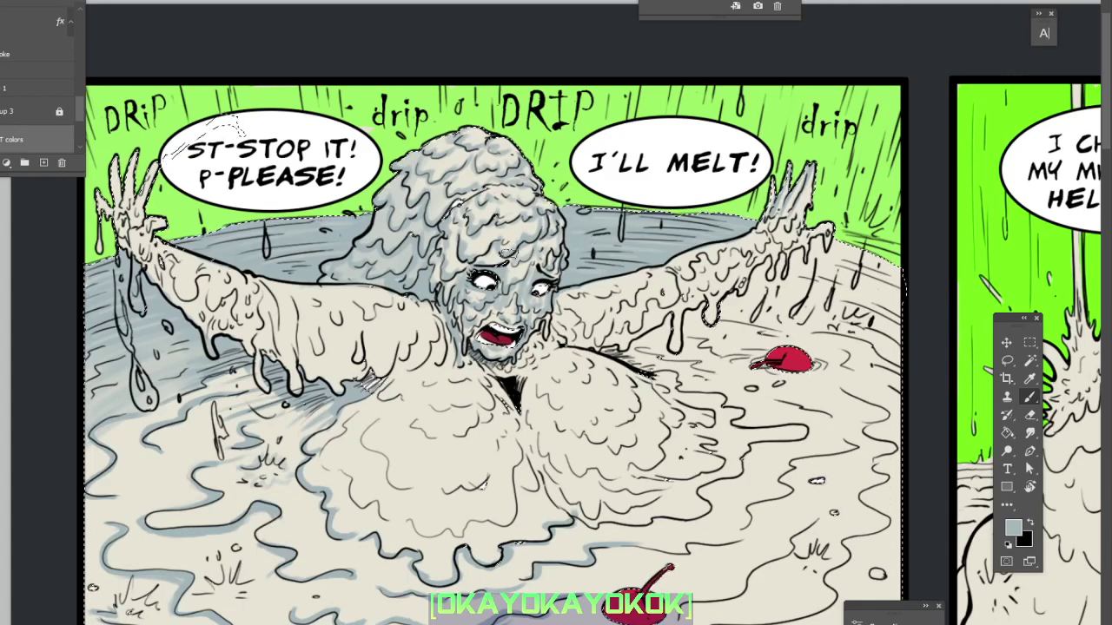
pyautogui.moveTo(350, 299); pyautogui.dragTo(361, 229)
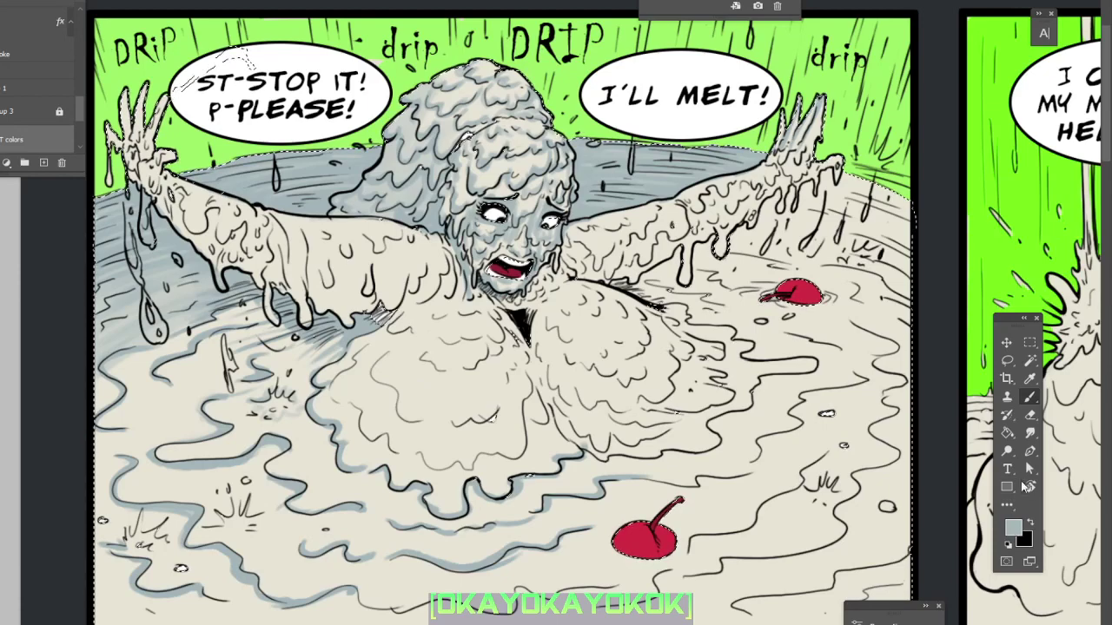
# Sample the blue-grey shadow colour 9bacb0 from the artwork as the foreground colour and set the brush size to 29 px.
pyautogui.moveTo(1016, 333); pyautogui.dragTo(616, 278)
pyautogui.click(872, 463)
pyautogui.click(441, 388)
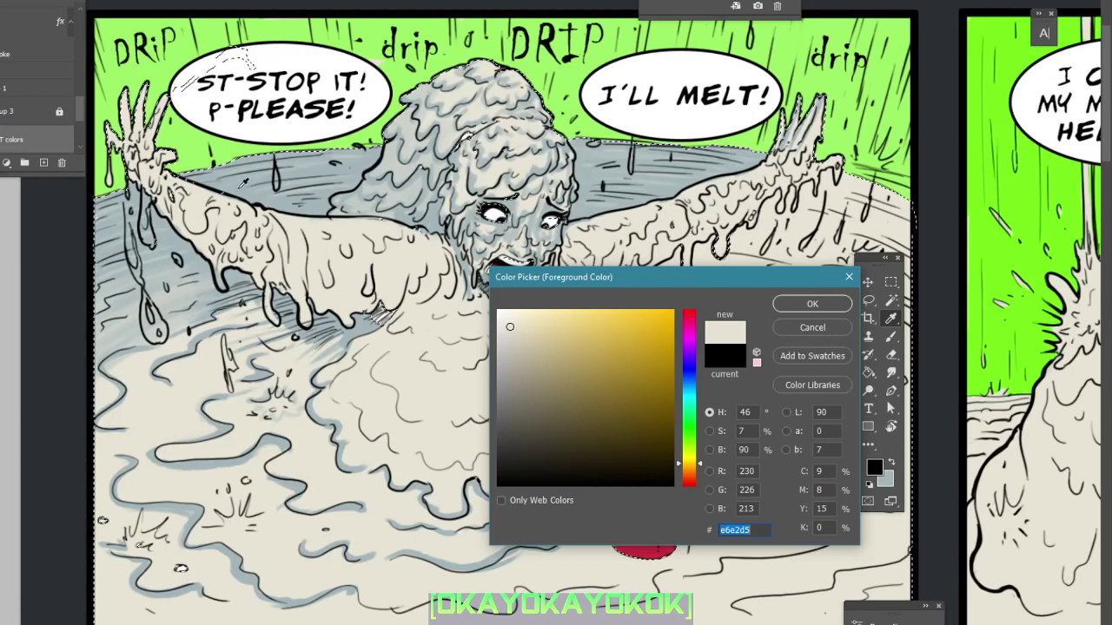
pyautogui.click(228, 224)
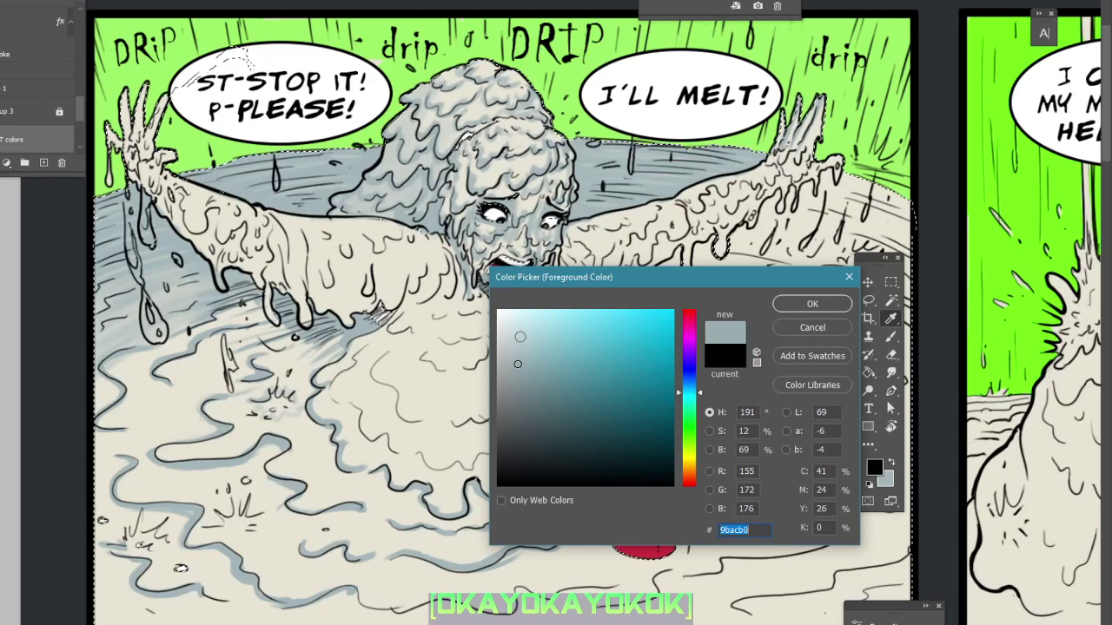
pyautogui.click(799, 304)
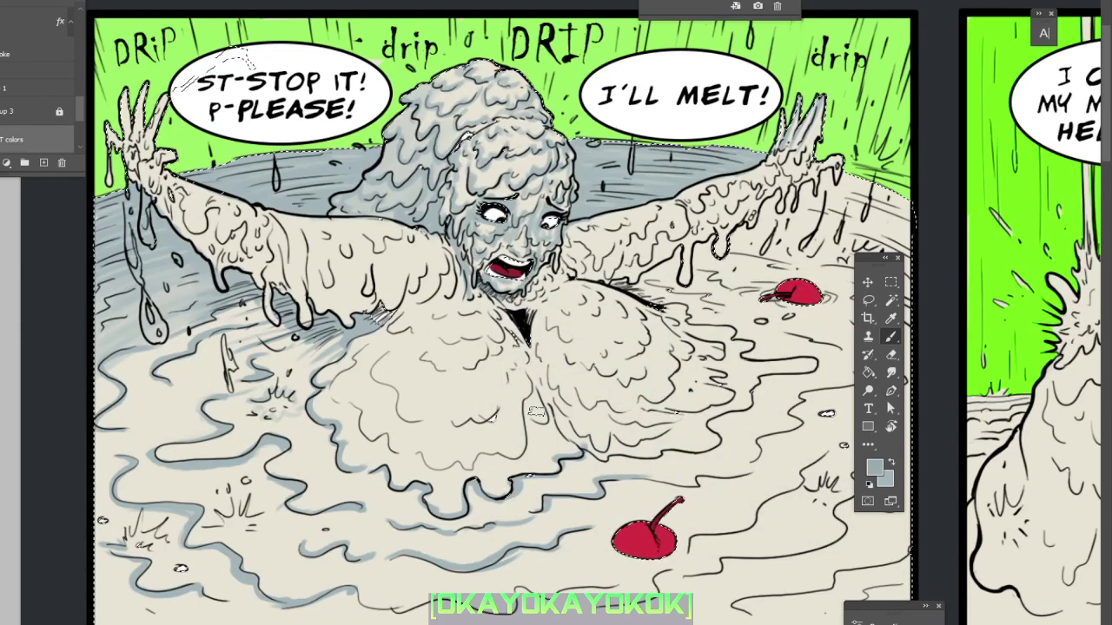
pyautogui.rightClick(201, 176)
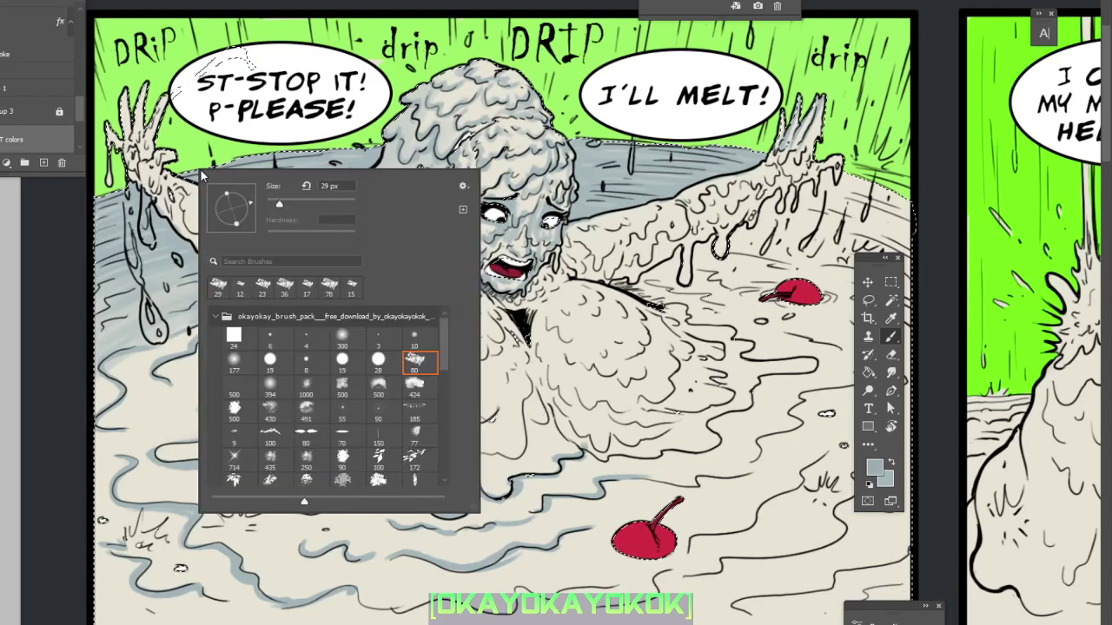
pyautogui.press('Return')
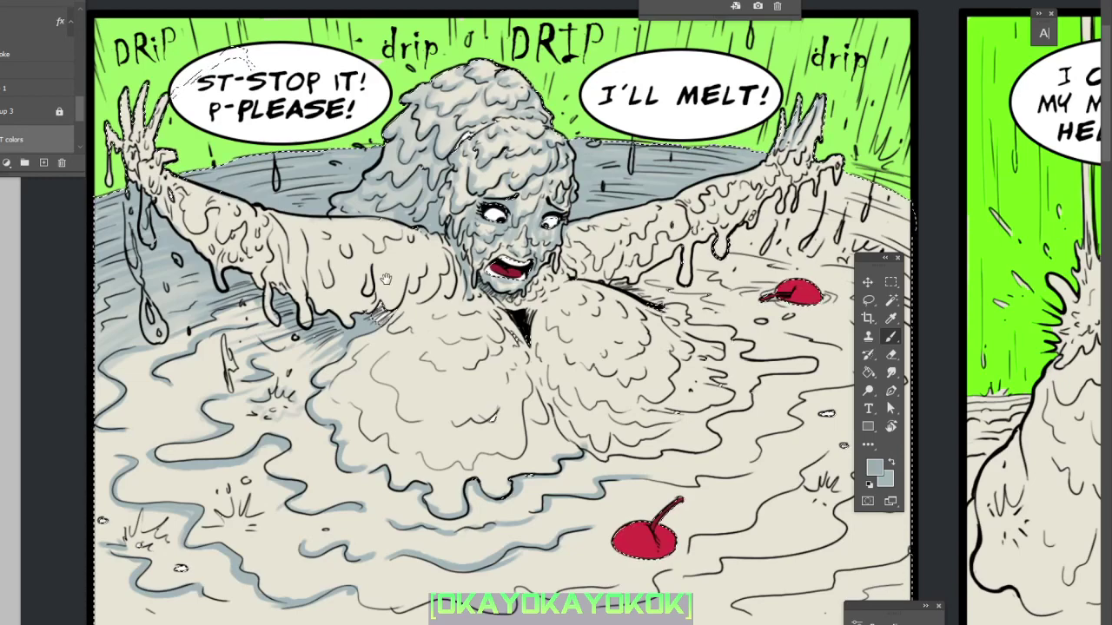
pyautogui.moveTo(389, 284); pyautogui.dragTo(428, 334)
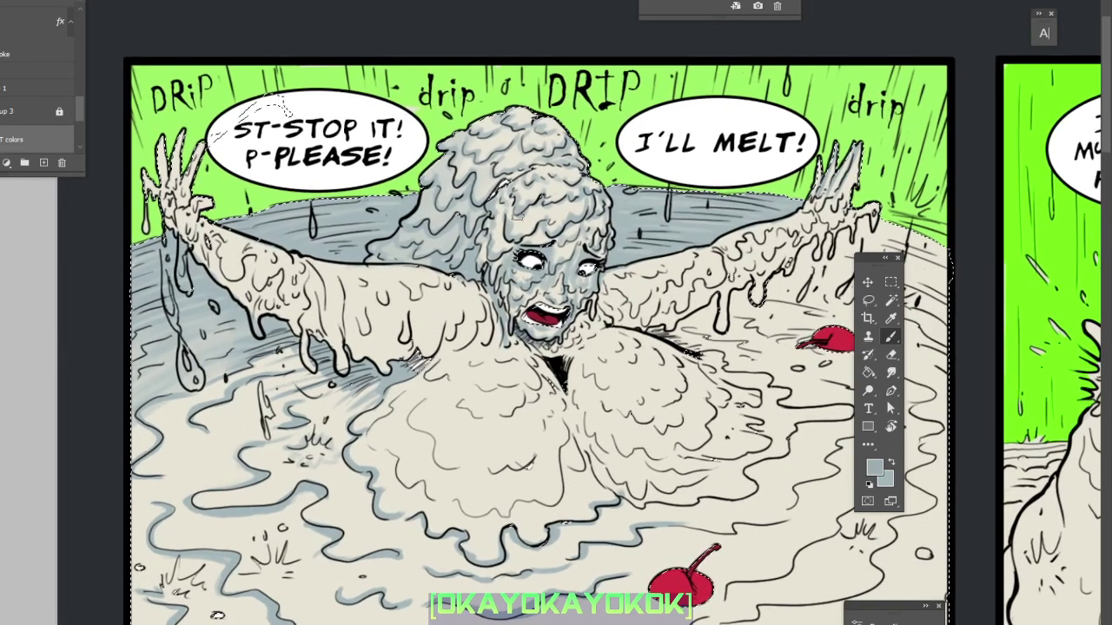
pyautogui.click(874, 466)
pyautogui.click(453, 425)
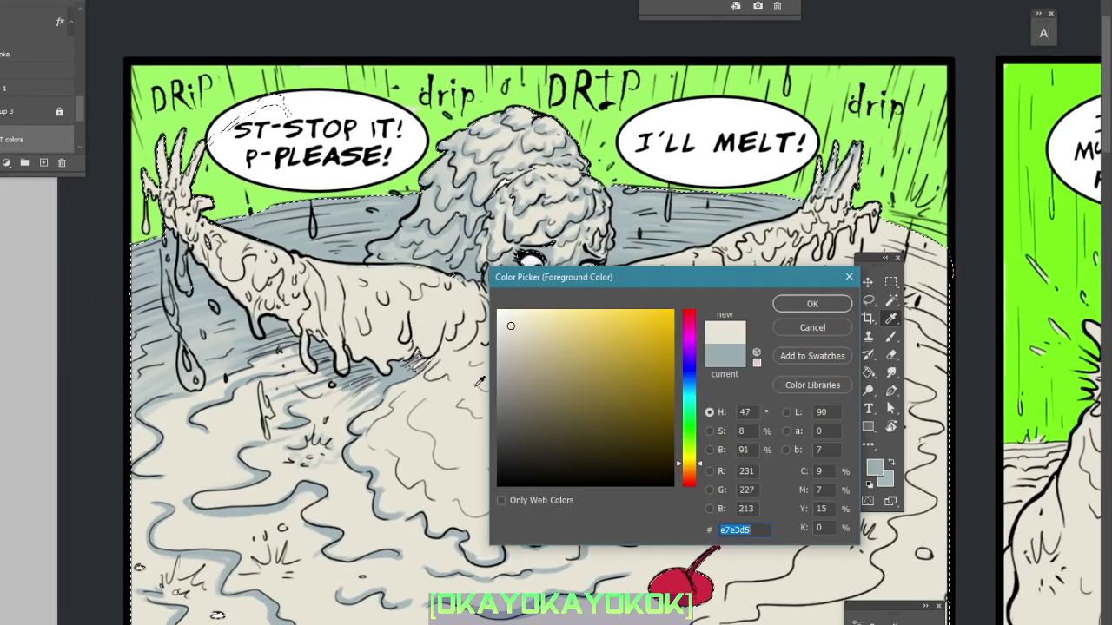
pyautogui.moveTo(508, 314); pyautogui.dragTo(508, 304)
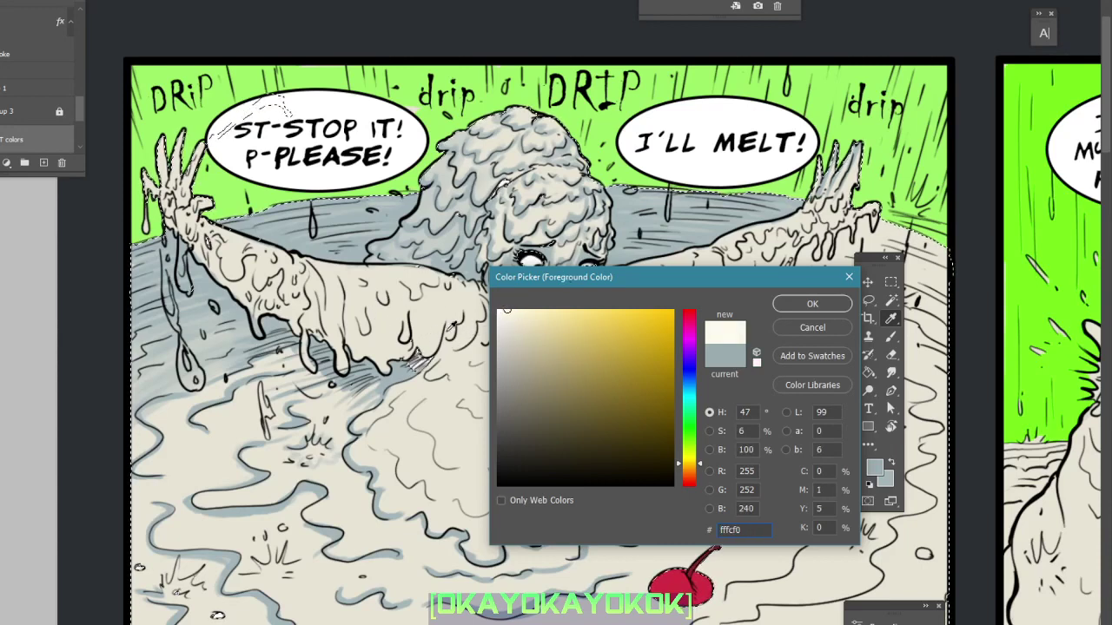
pyautogui.moveTo(502, 313); pyautogui.dragTo(509, 300)
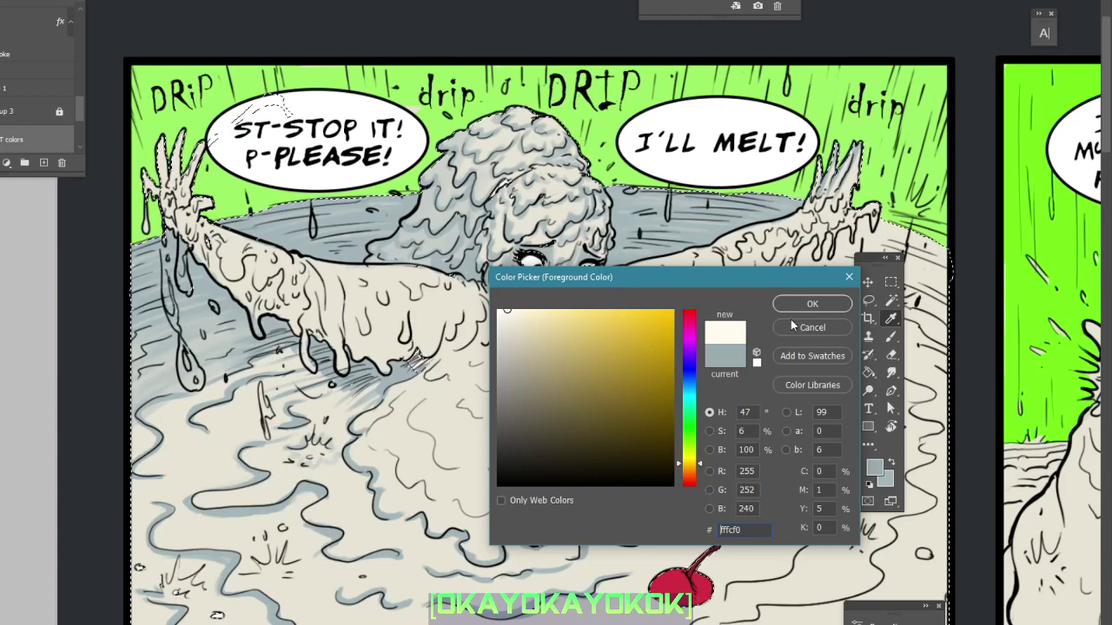
pyautogui.click(812, 328)
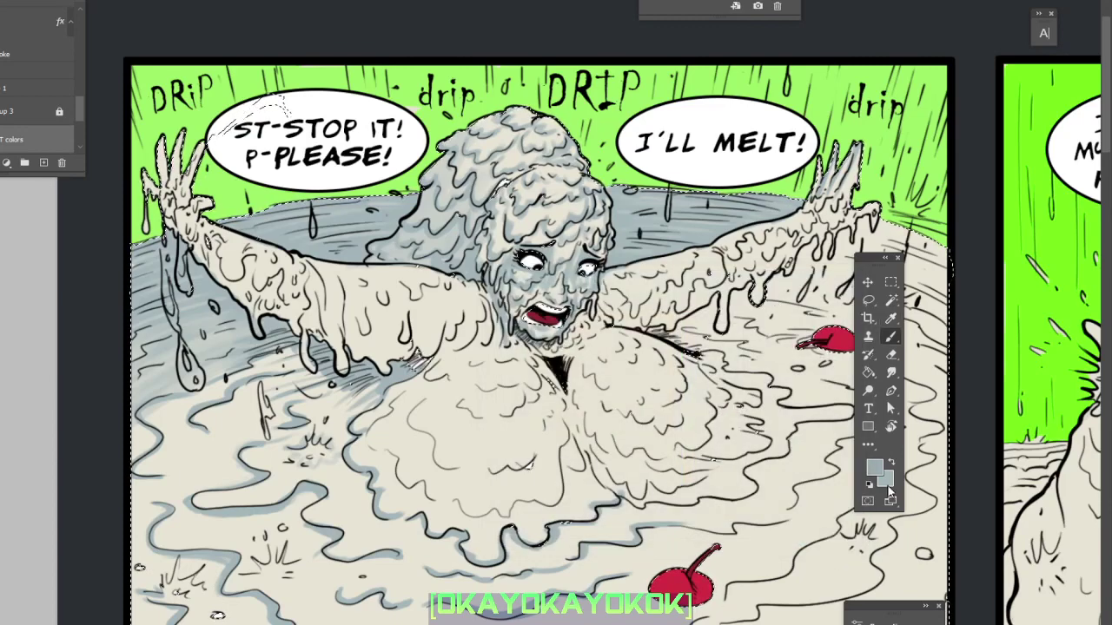
# Shade the pool beneath the raised arm beside the "I'LL MELT!" balloon and along the pool's far rim, using a 20 px brush.
pyautogui.moveTo(758, 294); pyautogui.dragTo(694, 297)
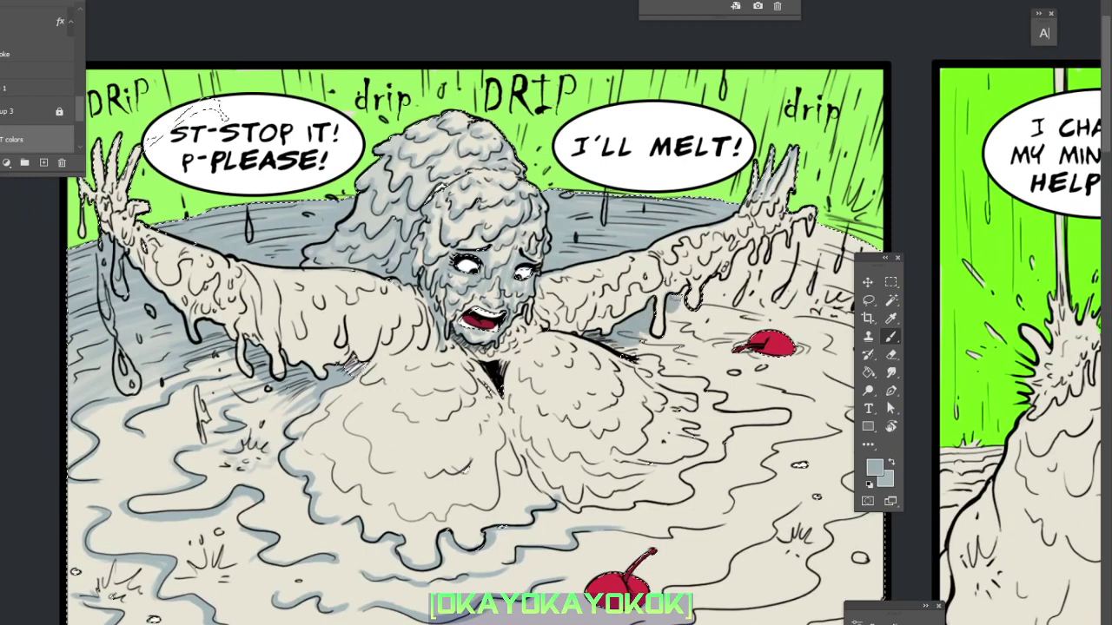
pyautogui.moveTo(669, 311)
pyautogui.mouseDown()
pyautogui.moveTo(695, 313)
pyautogui.moveTo(707, 287)
pyautogui.moveTo(710, 303)
pyautogui.moveTo(751, 247)
pyautogui.moveTo(776, 251)
pyautogui.moveTo(745, 260)
pyautogui.moveTo(748, 276)
pyautogui.moveTo(764, 252)
pyautogui.moveTo(760, 260)
pyautogui.moveTo(749, 248)
pyautogui.moveTo(766, 259)
pyautogui.moveTo(779, 236)
pyautogui.moveTo(777, 248)
pyautogui.moveTo(795, 227)
pyautogui.moveTo(786, 252)
pyautogui.moveTo(820, 227)
pyautogui.moveTo(765, 271)
pyautogui.mouseUp()
pyautogui.rightClick(765, 270)
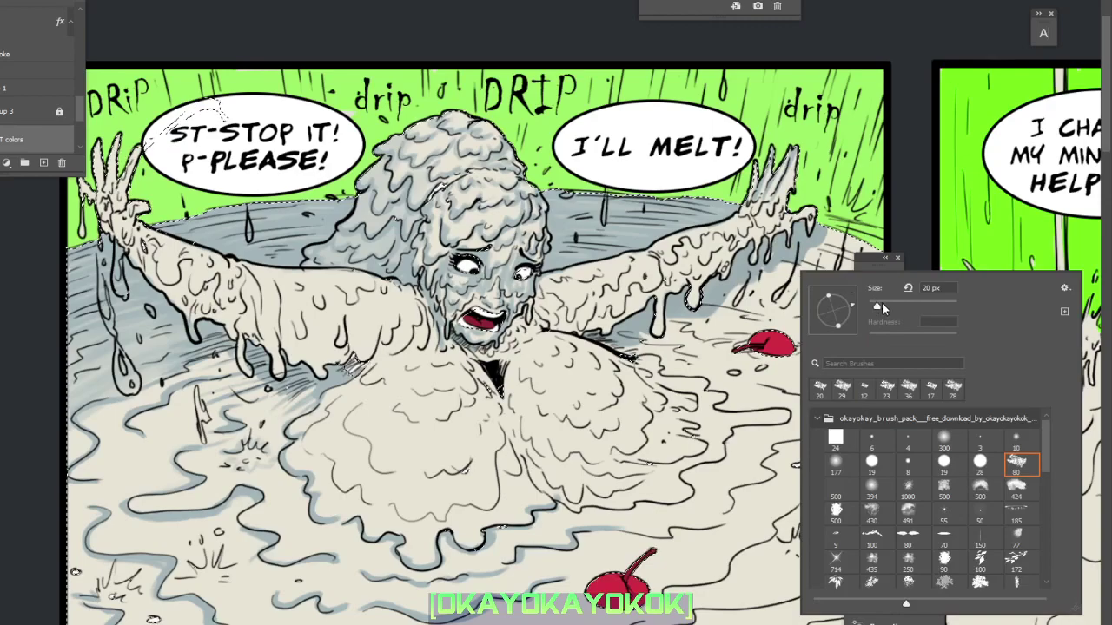
pyautogui.press('Return')
pyautogui.press('r')
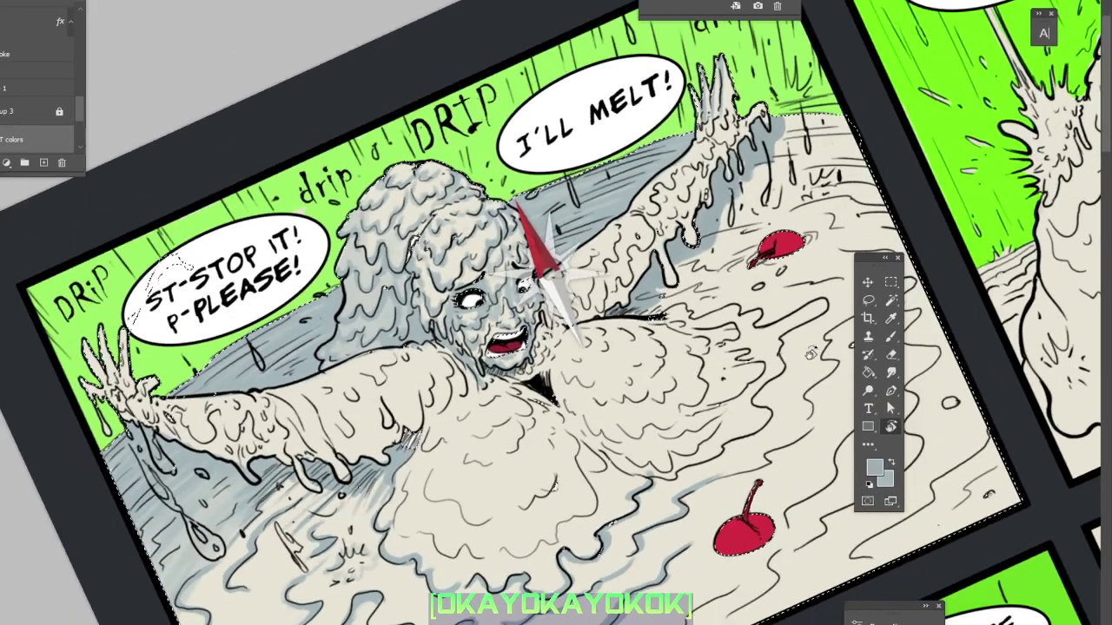
pyautogui.moveTo(894, 382); pyautogui.dragTo(888, 317)
pyautogui.click(890, 336)
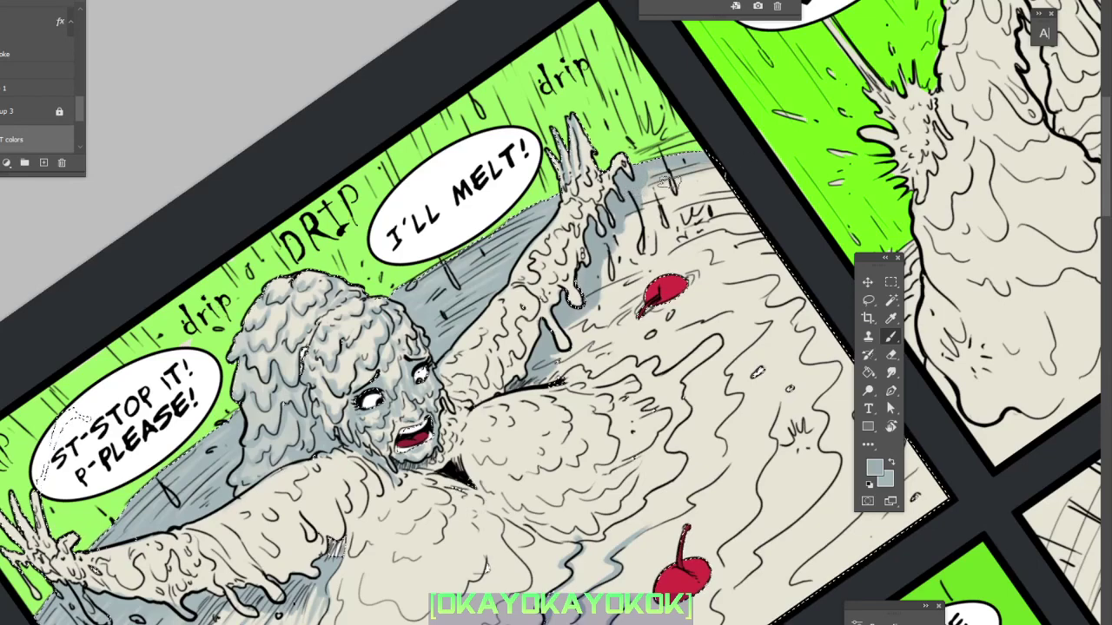
pyautogui.moveTo(612, 204)
pyautogui.mouseDown()
pyautogui.moveTo(724, 179)
pyautogui.moveTo(627, 208)
pyautogui.moveTo(744, 205)
pyautogui.moveTo(606, 240)
pyautogui.moveTo(653, 224)
pyautogui.moveTo(597, 262)
pyautogui.moveTo(724, 226)
pyautogui.moveTo(598, 278)
pyautogui.moveTo(702, 217)
pyautogui.moveTo(589, 265)
pyautogui.moveTo(709, 197)
pyautogui.mouseUp()
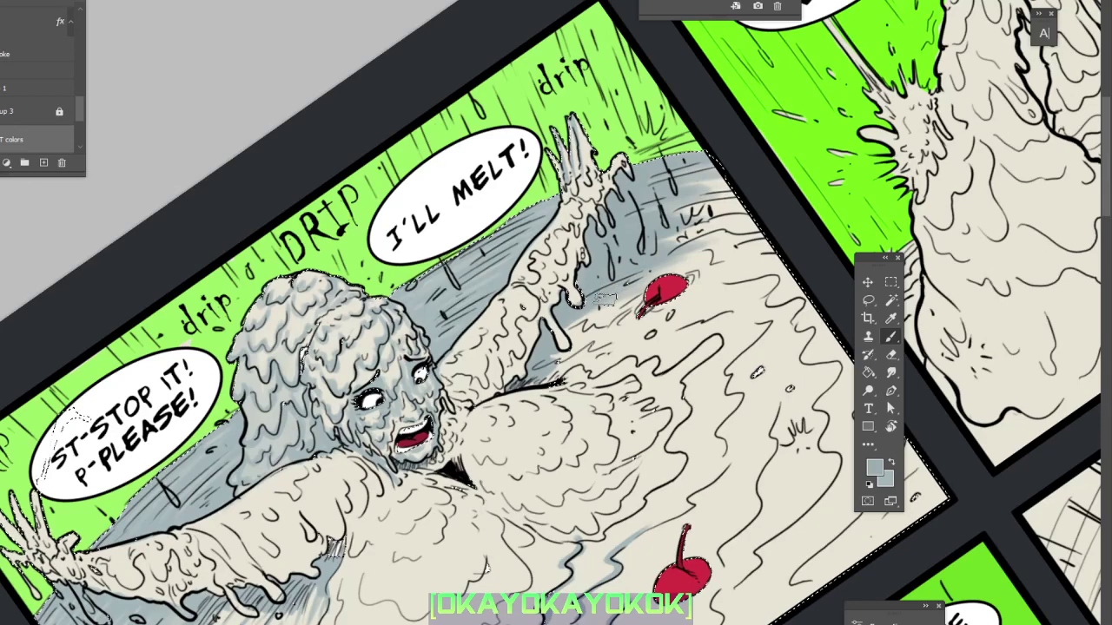
# Paint blue-grey ripple shading around the upper cherry using brush sizes of 37 px and 15 px.
pyautogui.rightClick(620, 322)
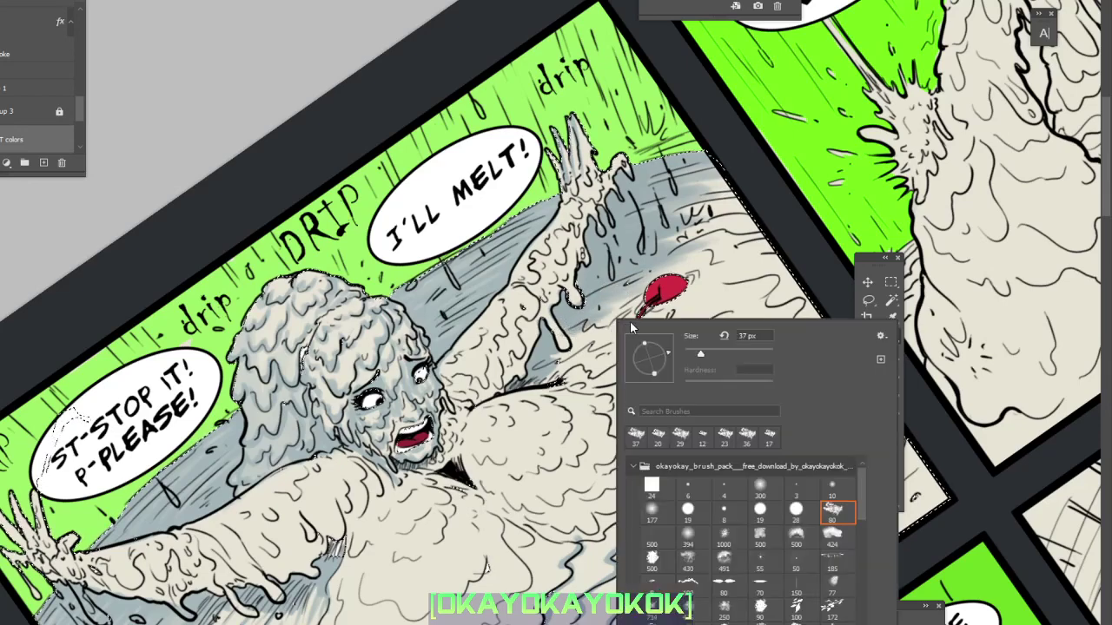
pyautogui.press('Return')
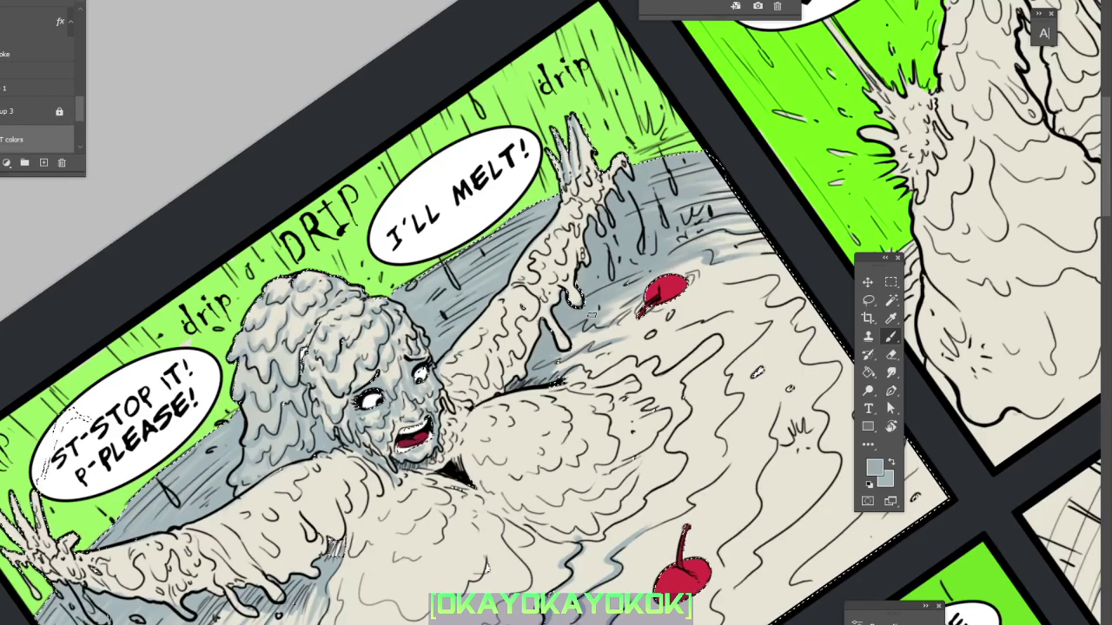
pyautogui.rightClick(689, 278)
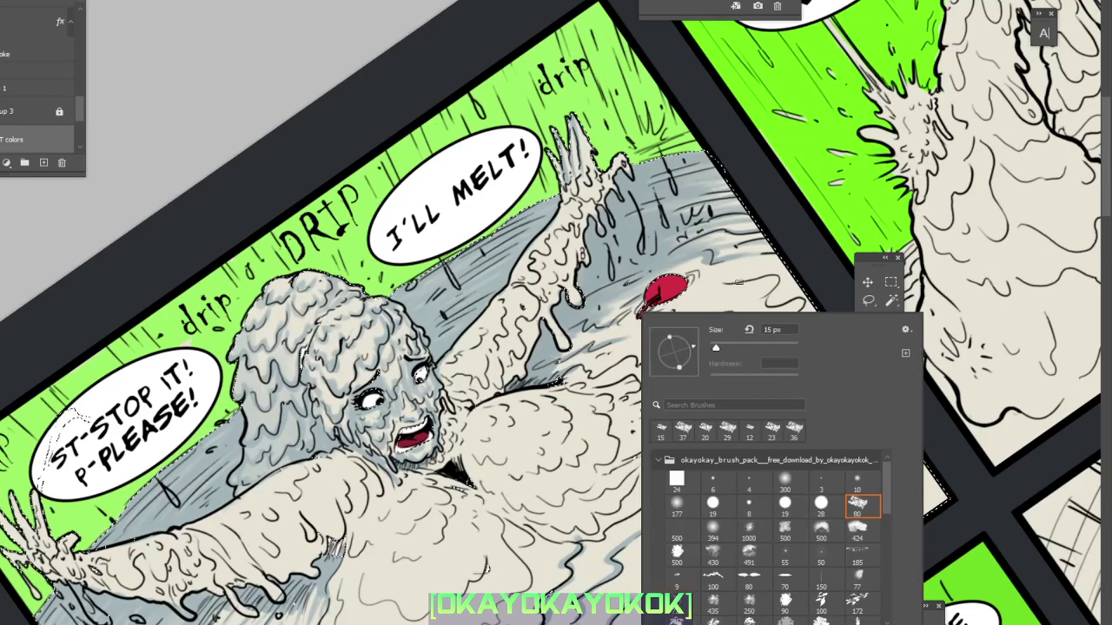
pyautogui.click(709, 278)
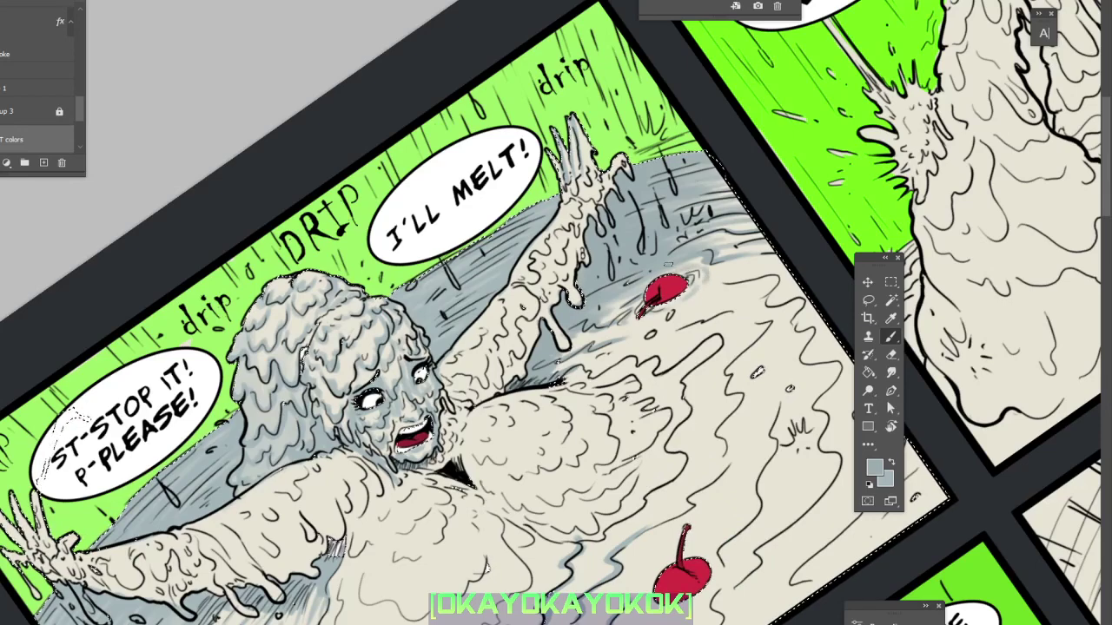
pyautogui.moveTo(667, 265); pyautogui.dragTo(637, 261)
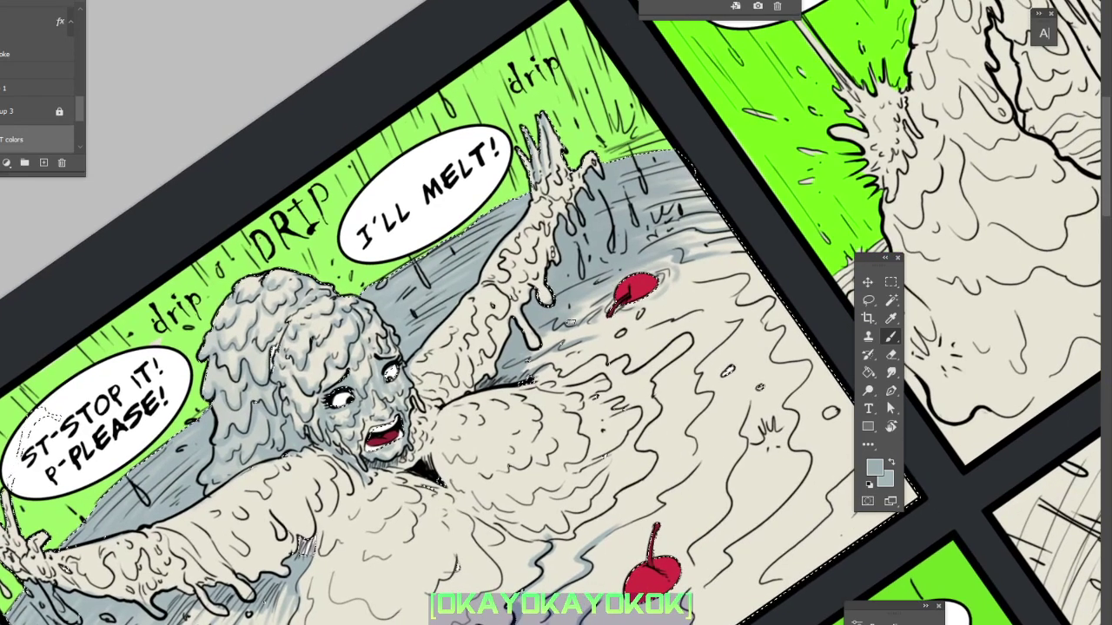
# Extend the blue-grey shading across the pool surface below the upper cherry and toward the panel border with a 39 px brush.
pyautogui.rightClick(568, 319)
pyautogui.click(770, 187)
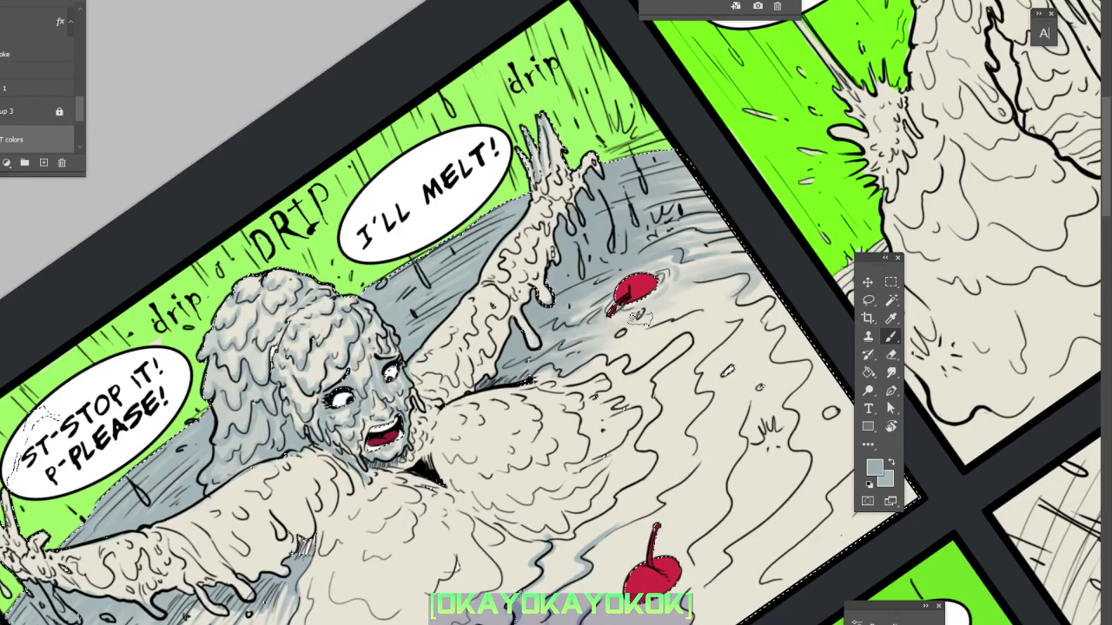
pyautogui.rightClick(706, 314)
pyautogui.press('Escape')
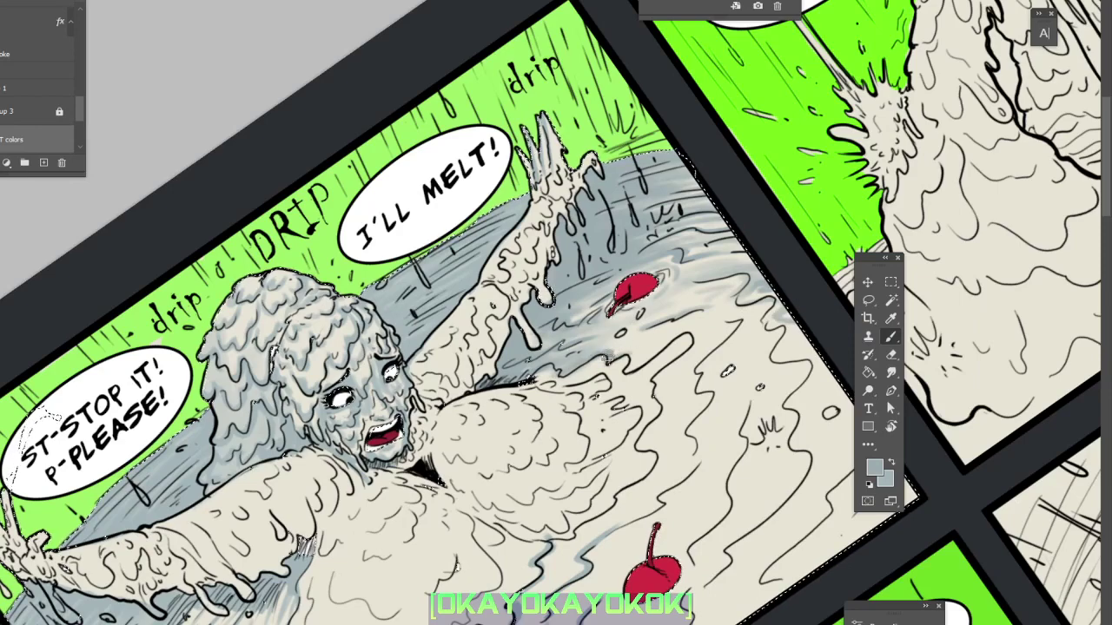
# Resample the blue-grey shadow colour and shade along the wavy ripple lines between the upper cherry and the figure, plus her raised arm.
pyautogui.keyDown('alt'); pyautogui.click(650, 289); pyautogui.keyUp('alt')
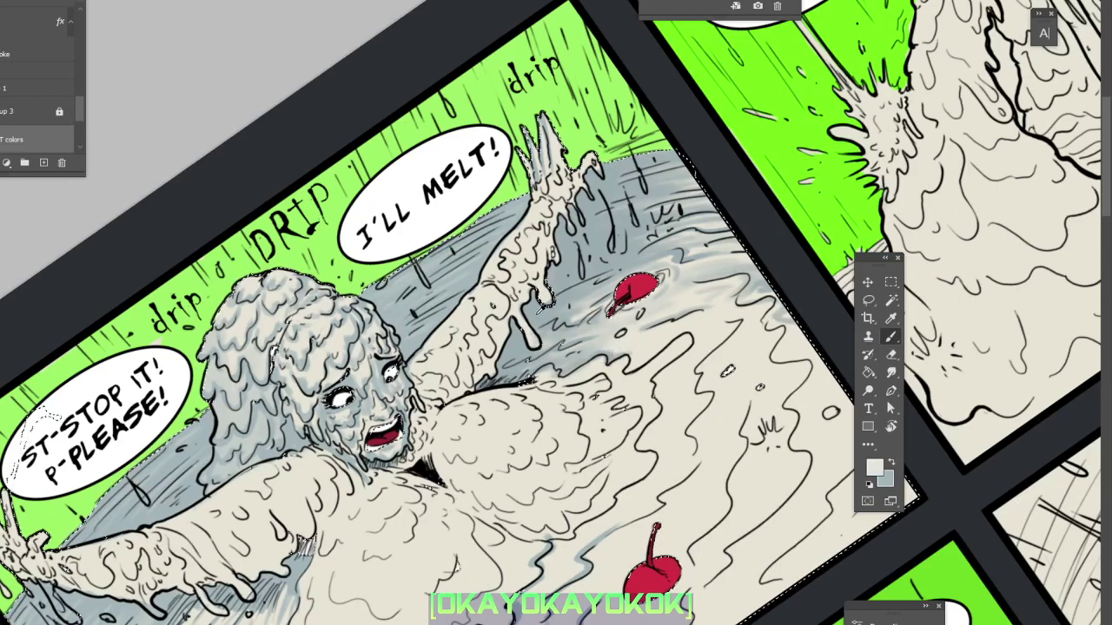
pyautogui.keyDown('alt'); pyautogui.click(650, 291); pyautogui.keyUp('alt')
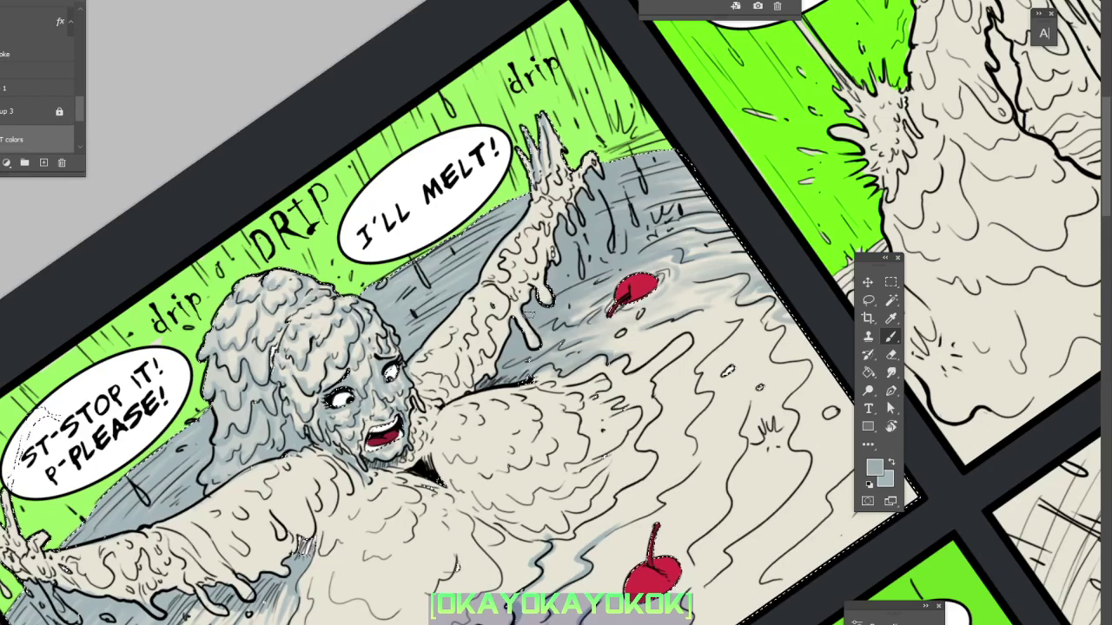
pyautogui.moveTo(666, 347); pyautogui.dragTo(580, 365)
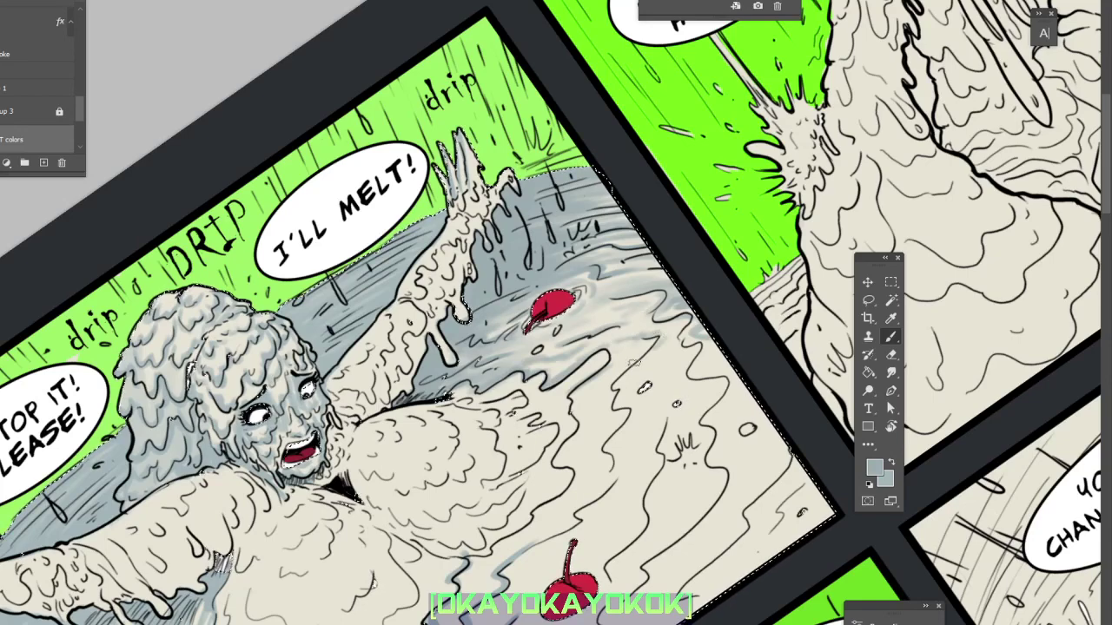
pyautogui.moveTo(634, 426); pyautogui.dragTo(631, 385)
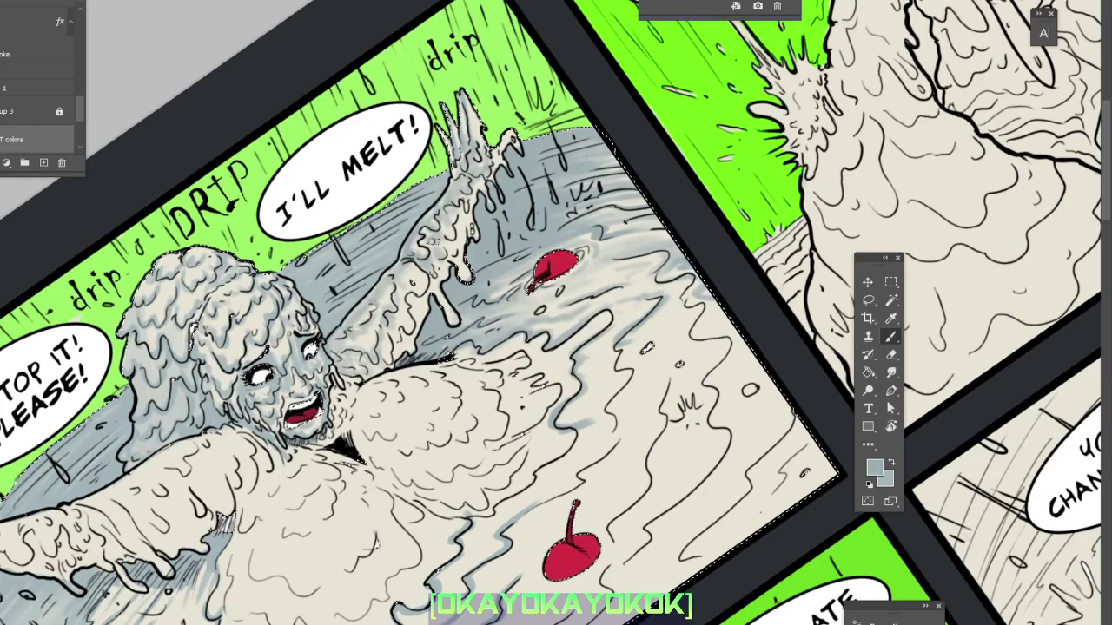
# Reduce the brush size to slightly below 20 px for fine shading on the raised arm's drips.
pyautogui.rightClick(453, 215)
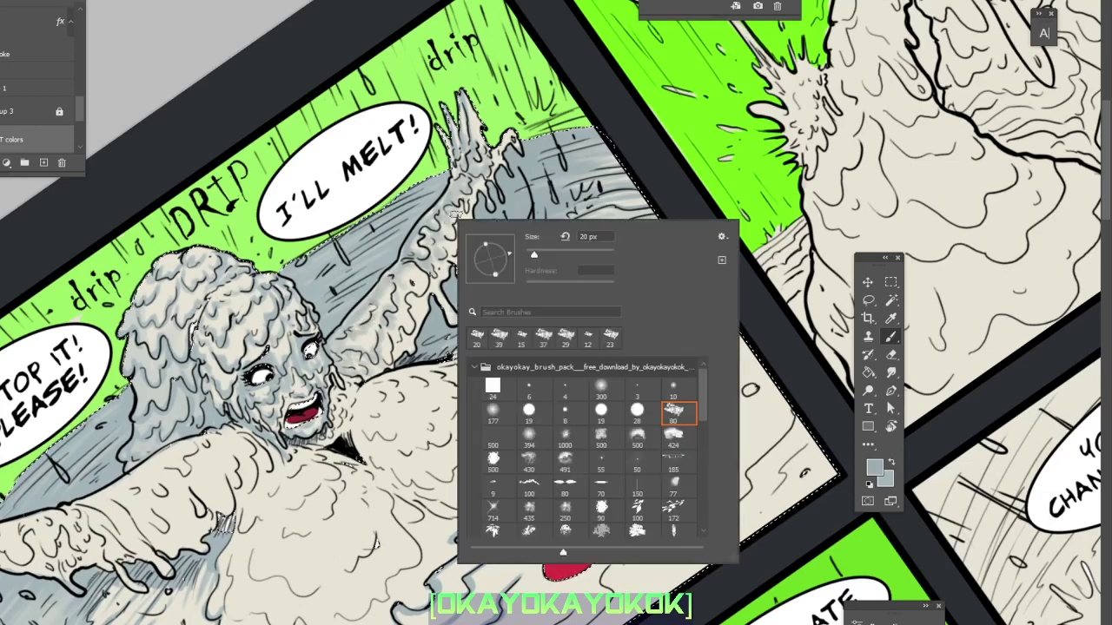
pyautogui.moveTo(533, 258); pyautogui.dragTo(529, 258)
pyautogui.press('Return')
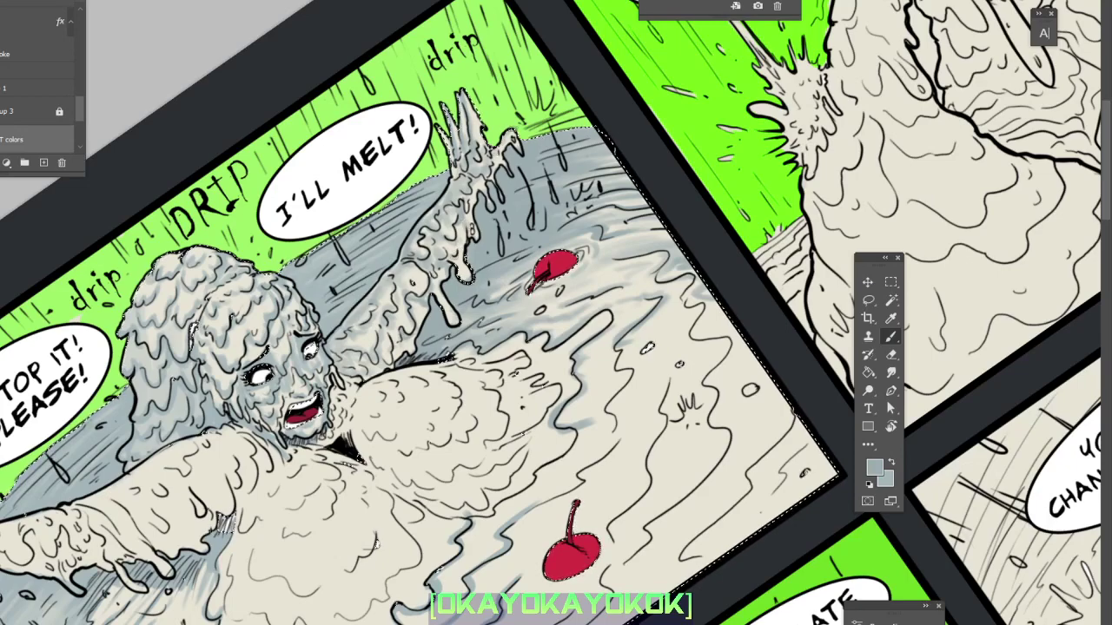
# Shade the outstretched arm below the "ST-STOP IT! P-PLEASE!" balloon in blue-grey with a 40 px brush.
pyautogui.moveTo(612, 358); pyautogui.dragTo(649, 340)
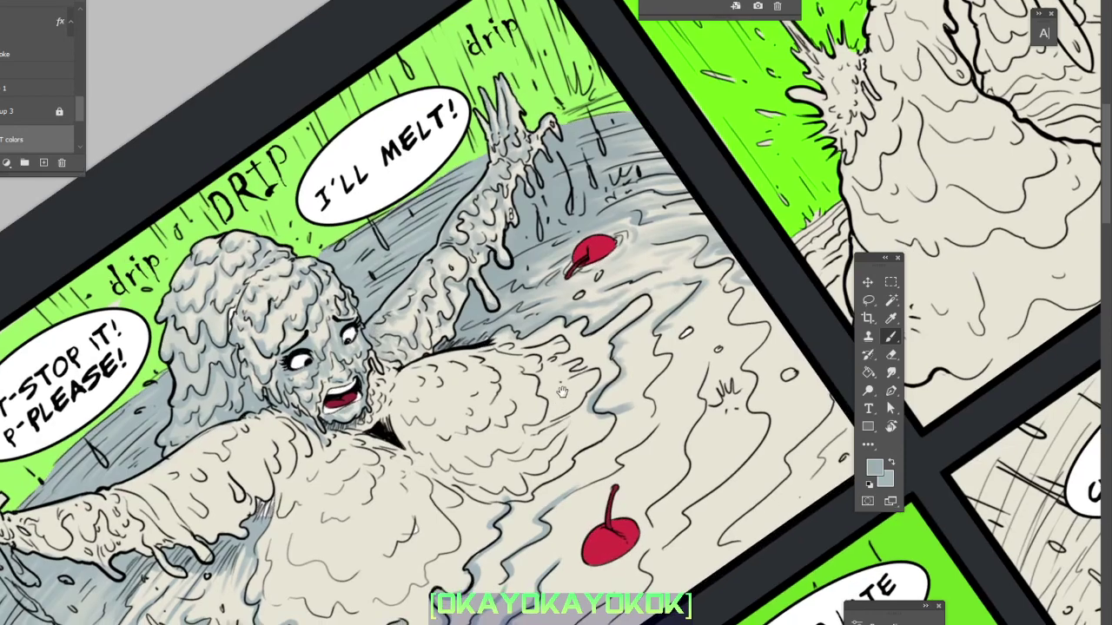
pyautogui.moveTo(535, 409); pyautogui.dragTo(556, 363)
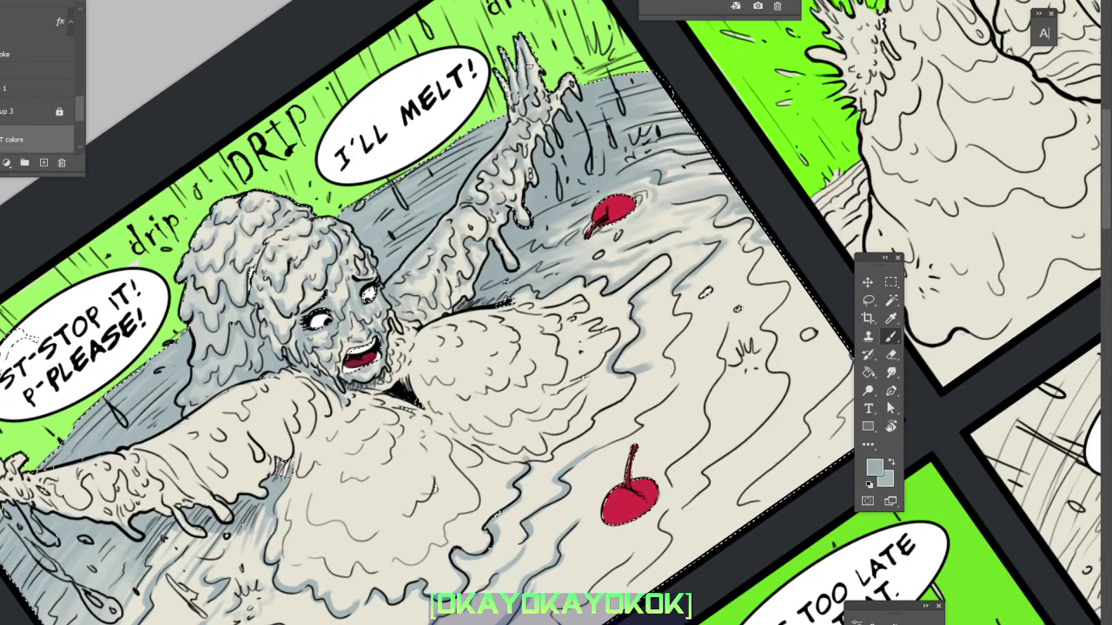
pyautogui.scroll(-2, 555, 313)
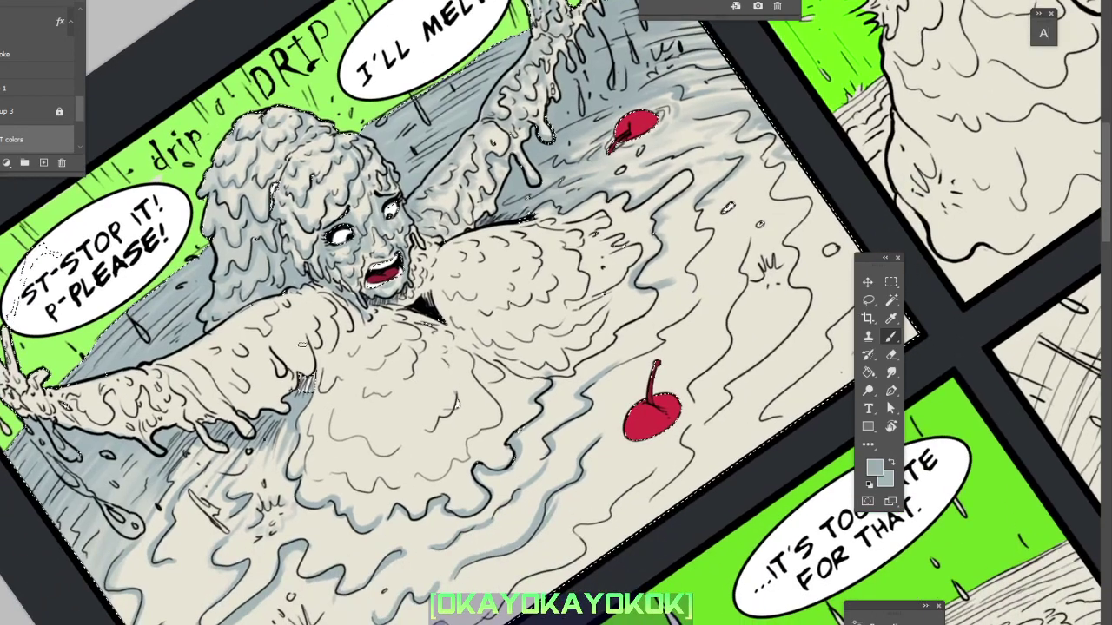
pyautogui.hscroll(-3, 556, 312)
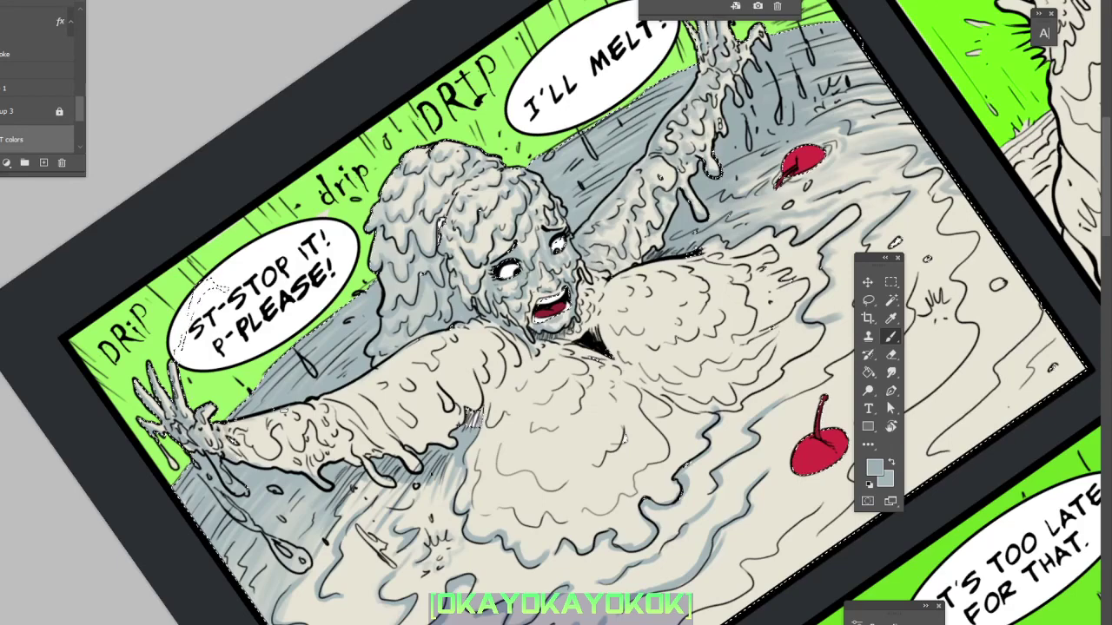
pyautogui.rightClick(330, 321)
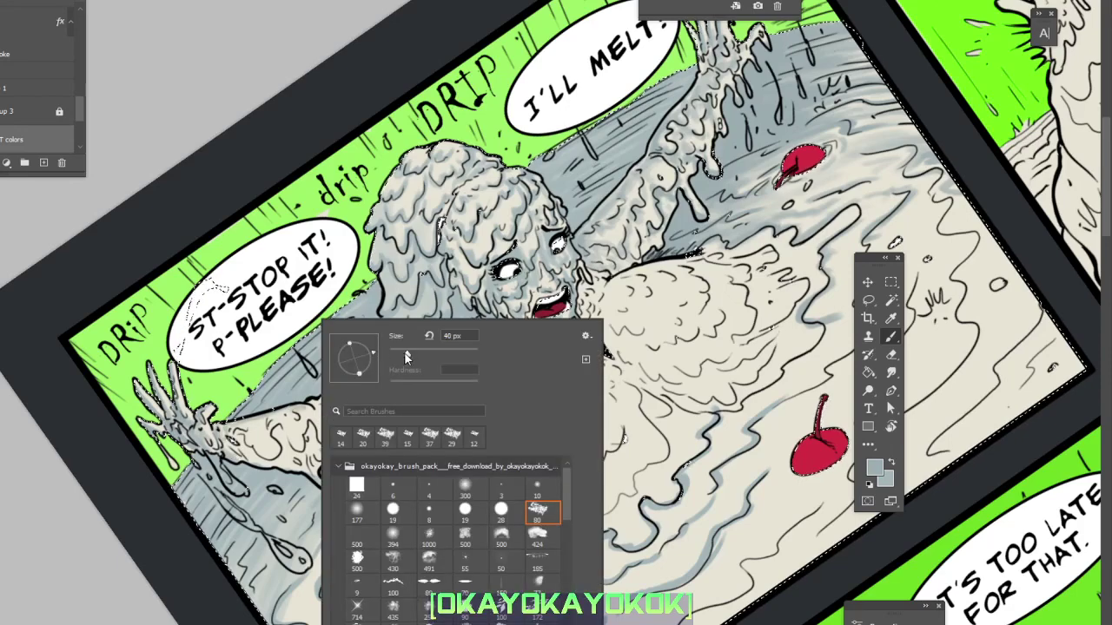
pyautogui.press('Escape')
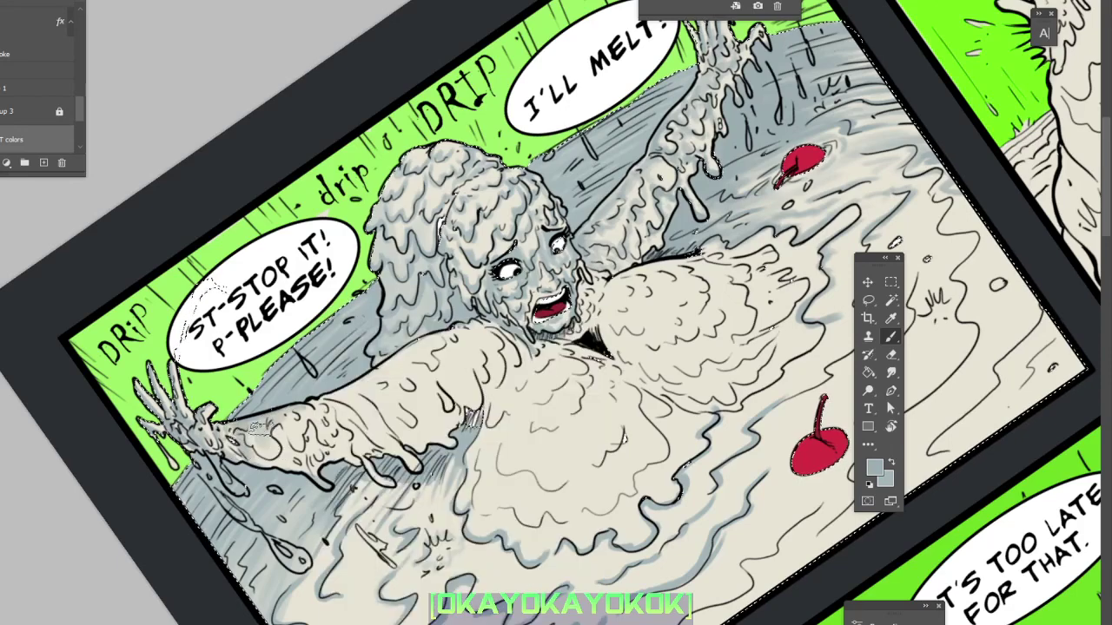
pyautogui.moveTo(286, 417)
pyautogui.mouseDown()
pyautogui.moveTo(319, 411)
pyautogui.moveTo(314, 432)
pyautogui.moveTo(370, 380)
pyautogui.moveTo(461, 332)
pyautogui.mouseUp()
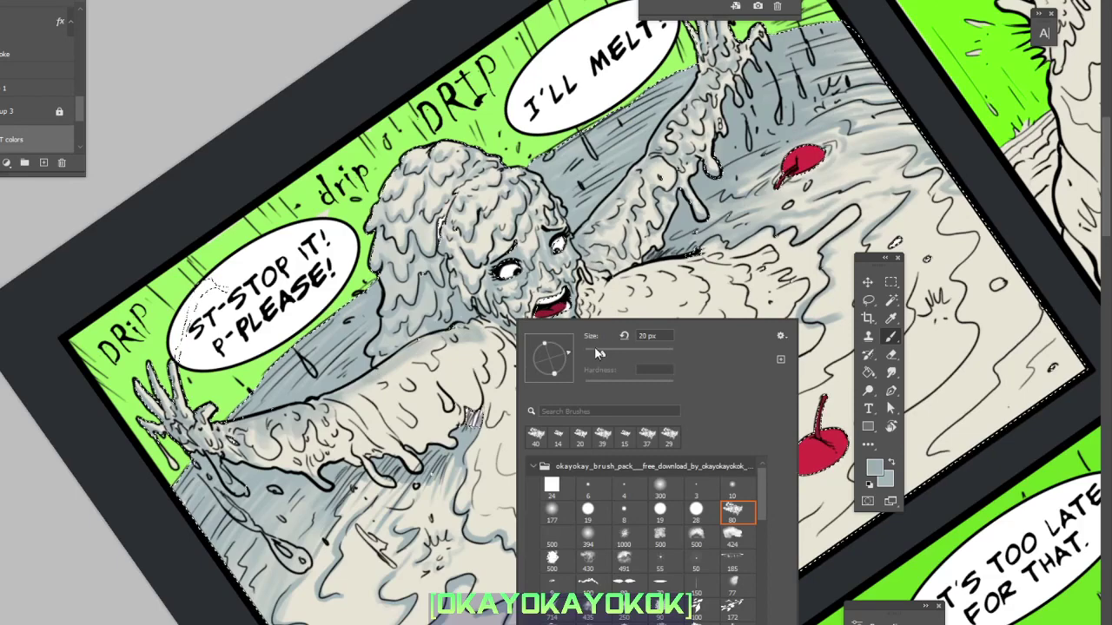
# Paint finer blue-grey drip shading along that arm to the shoulder with a brush of about 17 px, and reset the canvas rotation.
pyautogui.press('Return')
pyautogui.moveTo(483, 323); pyautogui.dragTo(502, 337)
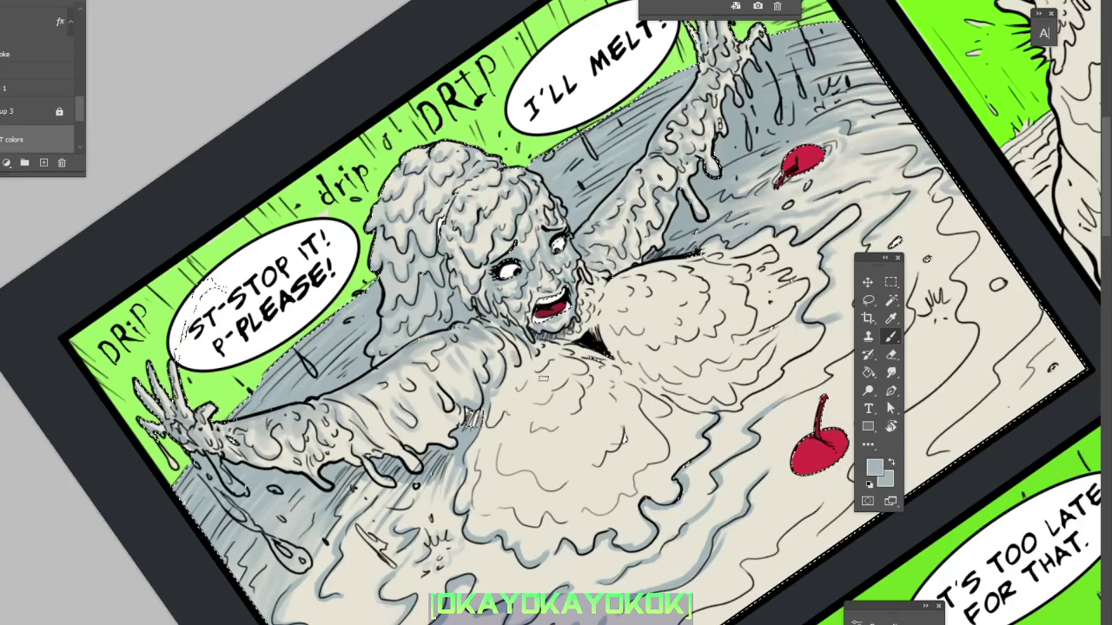
pyautogui.moveTo(574, 460); pyautogui.dragTo(530, 438)
pyautogui.doubleClick(890, 428)
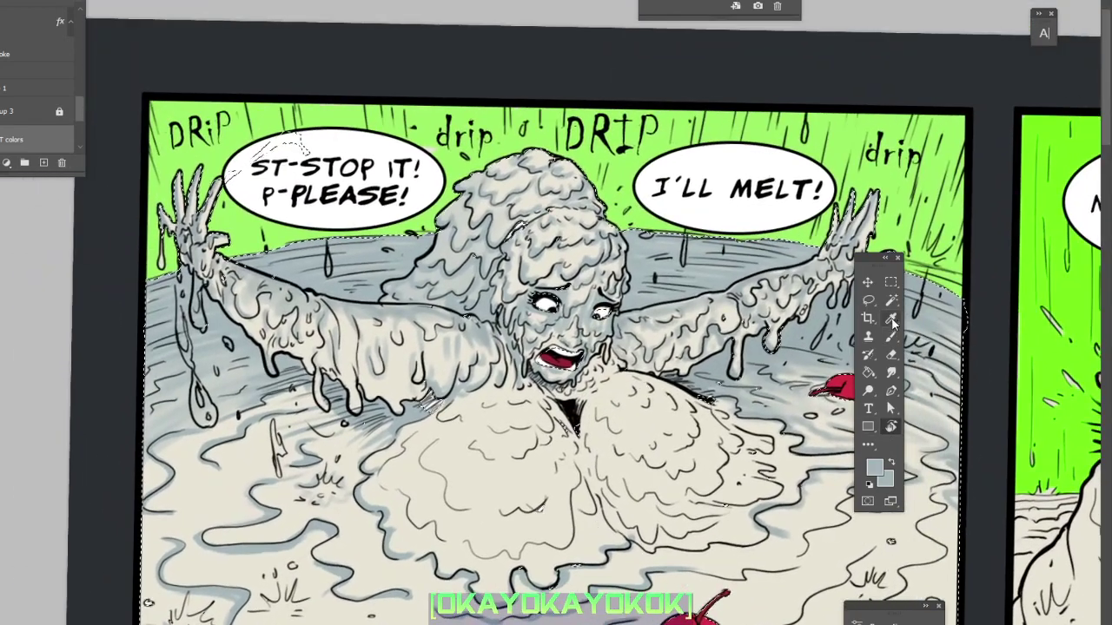
pyautogui.click(891, 337)
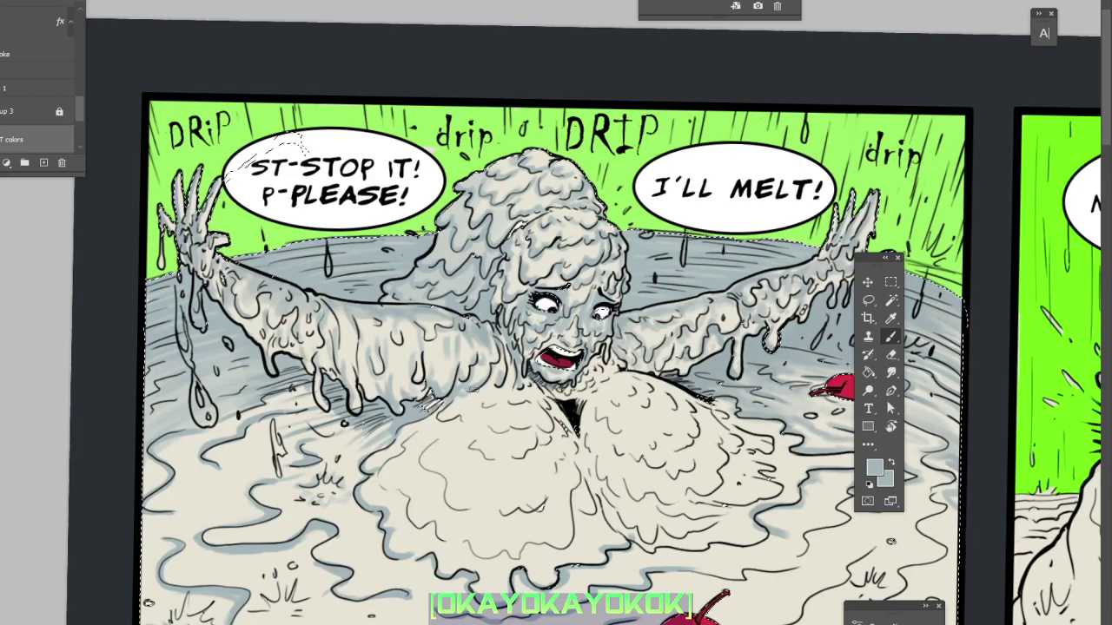
# Sample a lighter grey from the pool and touch up the shading around the upper cherry and behind the figure.
pyautogui.moveTo(469, 402); pyautogui.dragTo(447, 366)
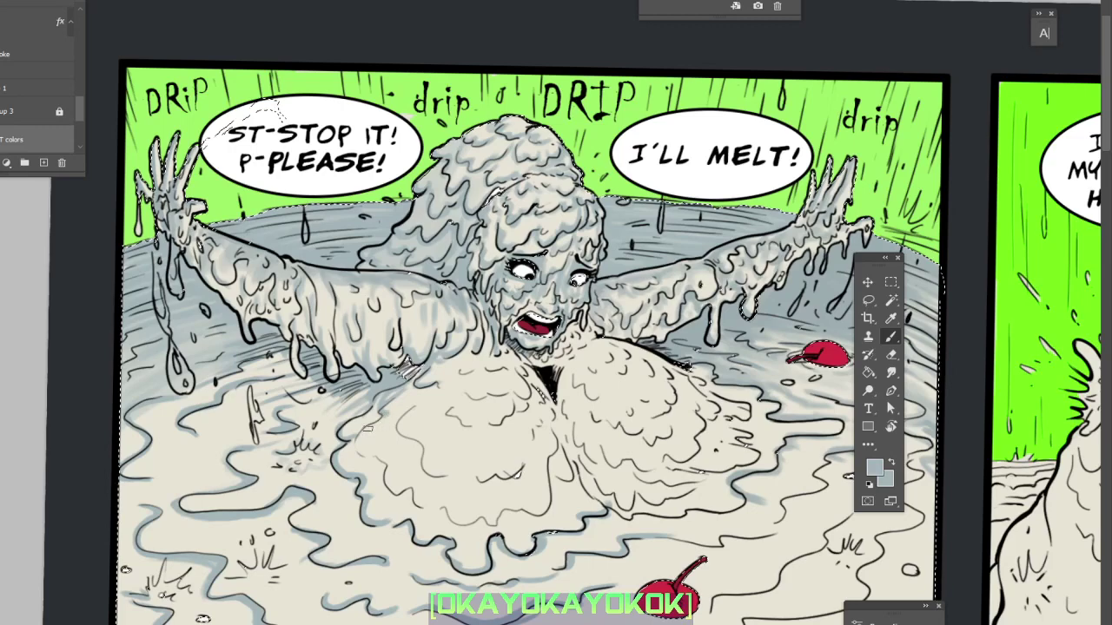
pyautogui.hotkey('ctrl', 'd')
pyautogui.moveTo(751, 457); pyautogui.dragTo(661, 410)
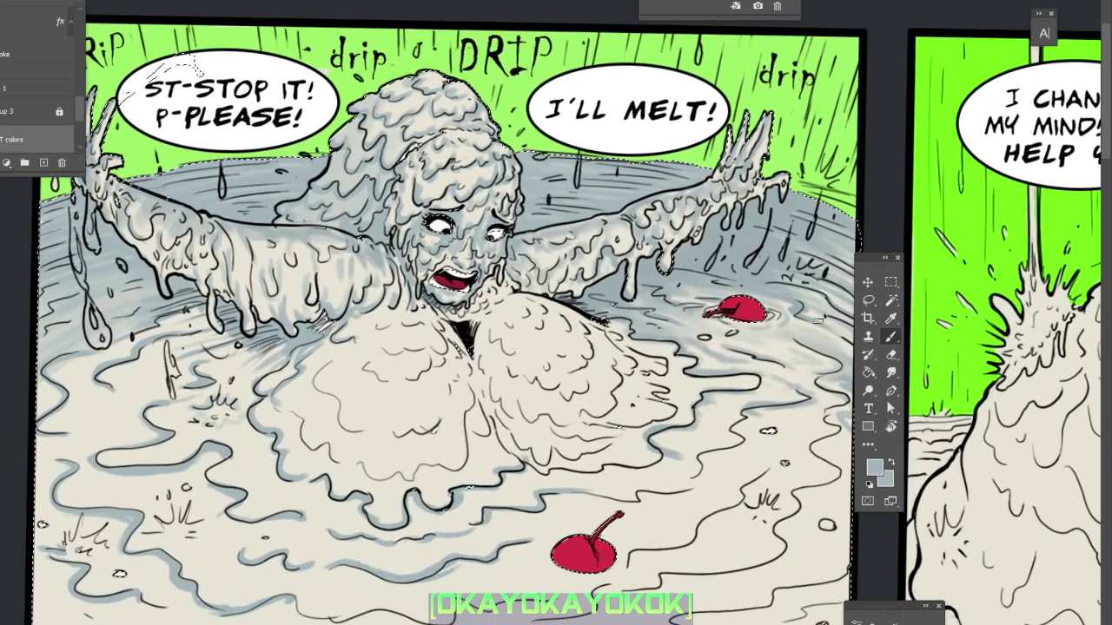
pyautogui.moveTo(726, 264); pyautogui.dragTo(718, 301)
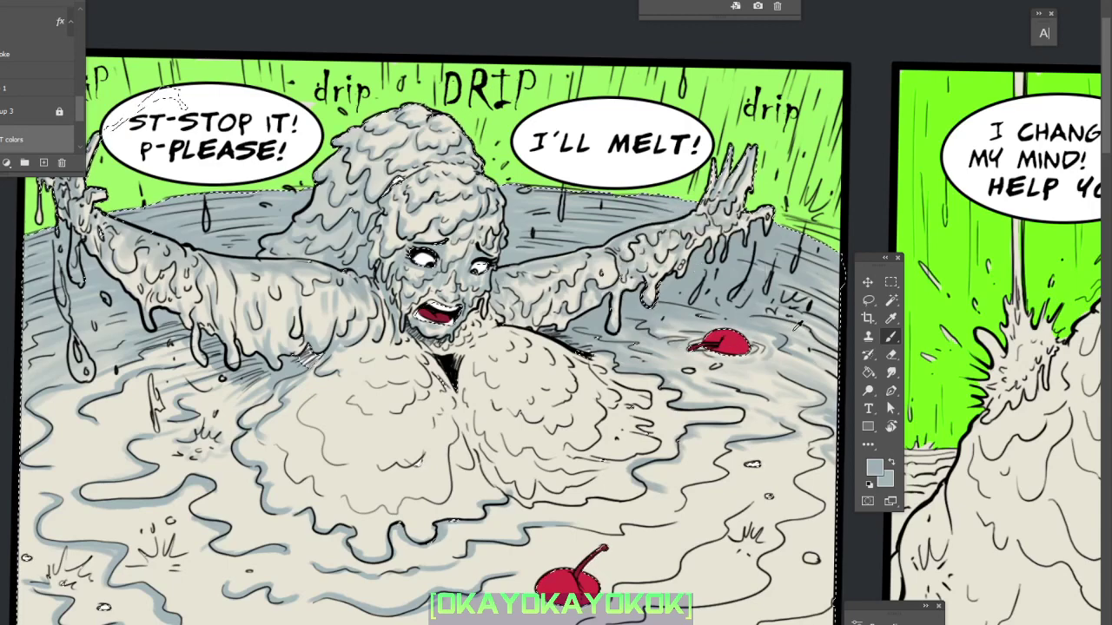
pyautogui.click(786, 323)
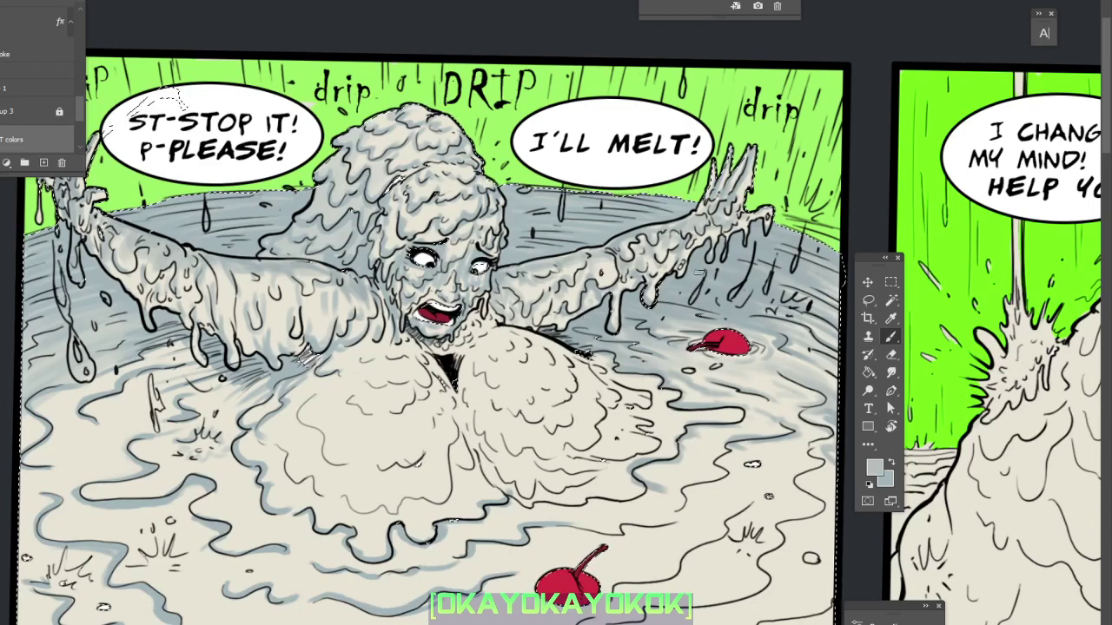
pyautogui.moveTo(435, 347); pyautogui.dragTo(490, 261)
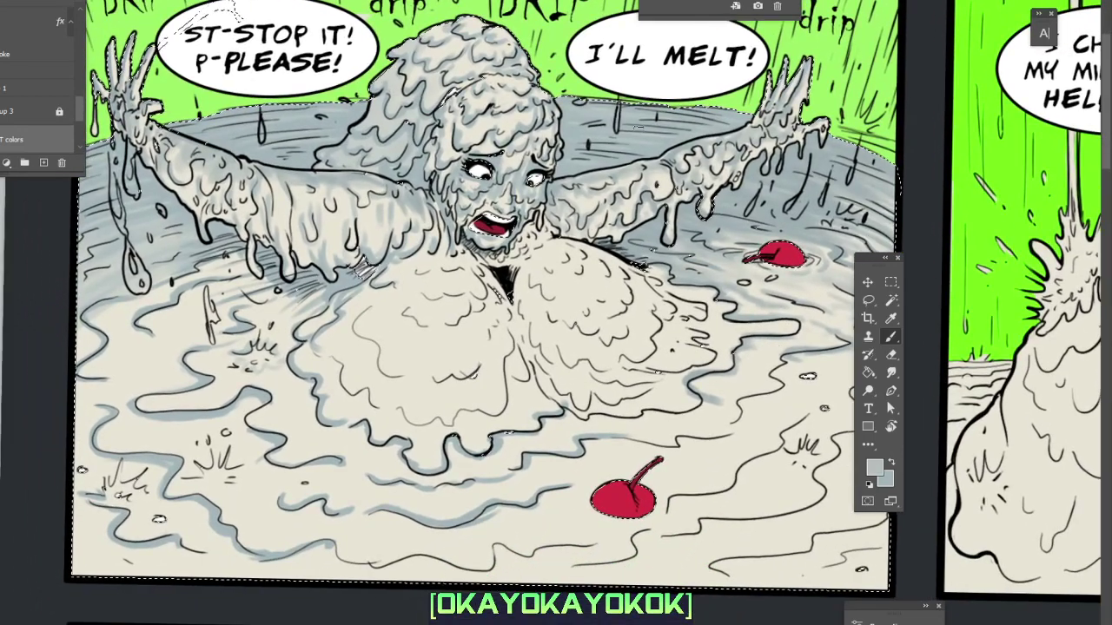
pyautogui.moveTo(470, 284); pyautogui.dragTo(465, 297)
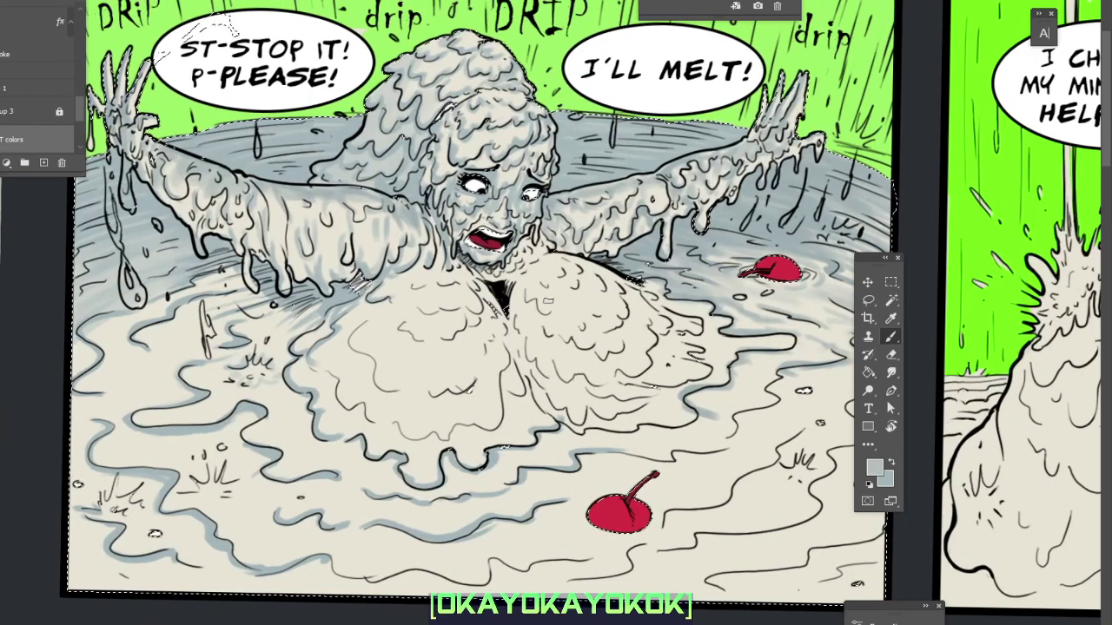
# Return to blue-grey and shade the neck and the dripping folds on the side of the chest below the "ST-STOP IT!" balloon.
pyautogui.moveTo(695, 283); pyautogui.dragTo(660, 334)
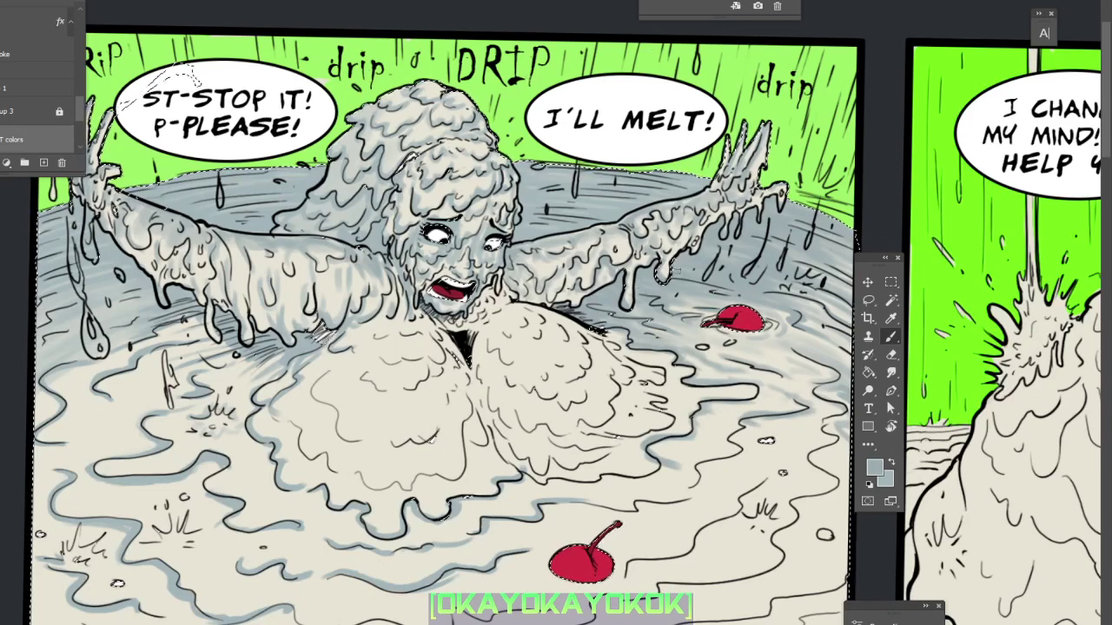
pyautogui.moveTo(732, 249); pyautogui.dragTo(708, 298)
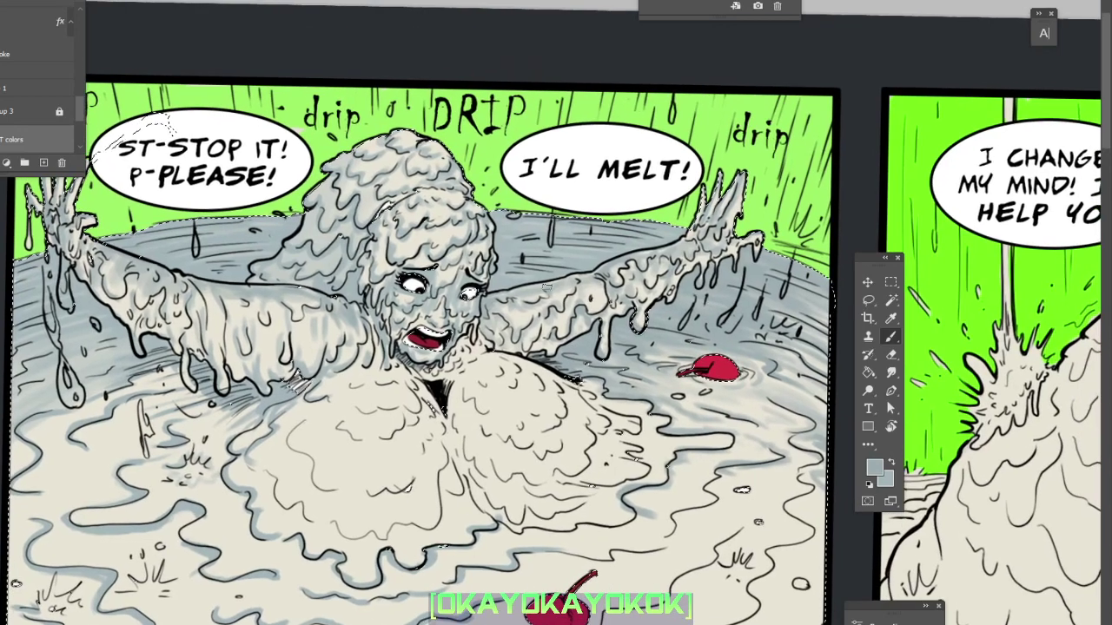
pyautogui.moveTo(576, 381); pyautogui.dragTo(619, 374)
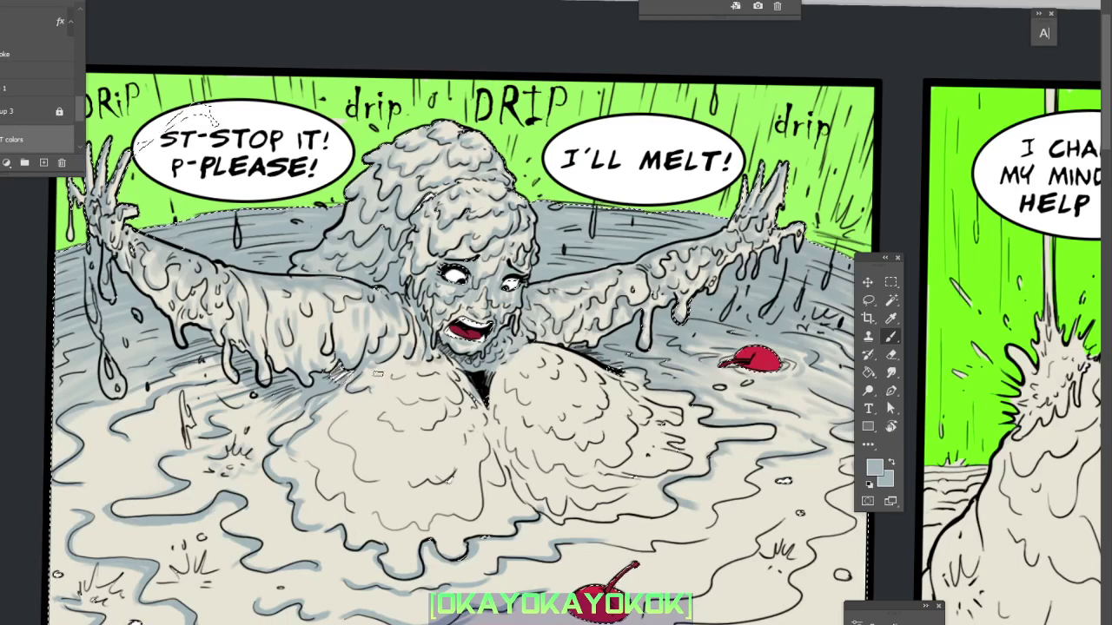
pyautogui.moveTo(377, 375)
pyautogui.mouseDown()
pyautogui.moveTo(395, 372)
pyautogui.moveTo(384, 368)
pyautogui.mouseUp()
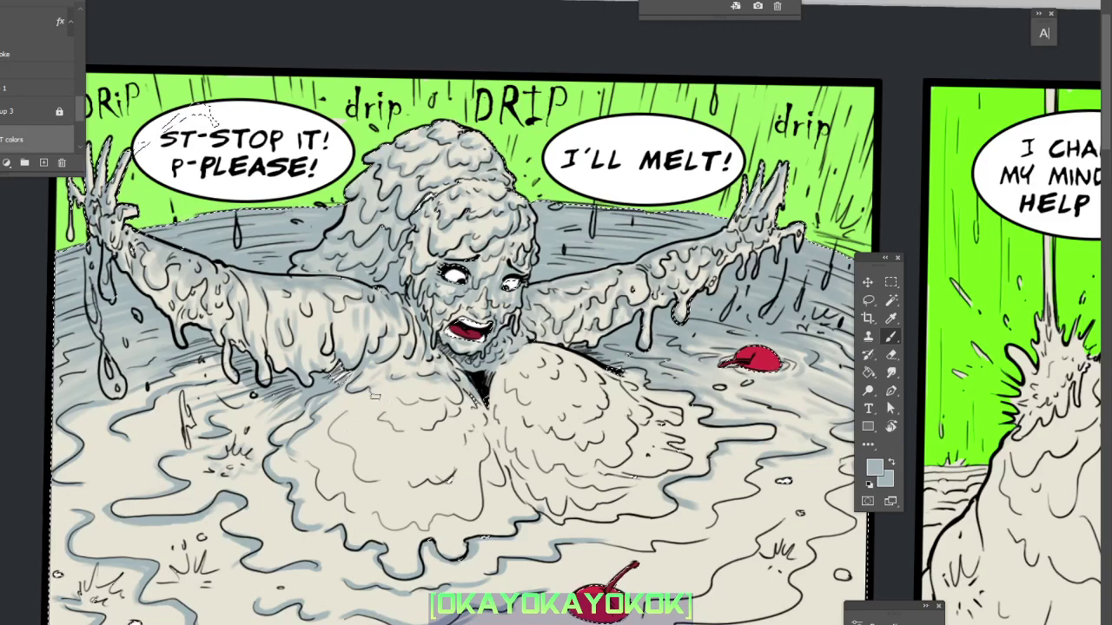
pyautogui.moveTo(375, 397)
pyautogui.mouseDown()
pyautogui.moveTo(375, 415)
pyautogui.moveTo(420, 427)
pyautogui.moveTo(452, 398)
pyautogui.mouseUp()
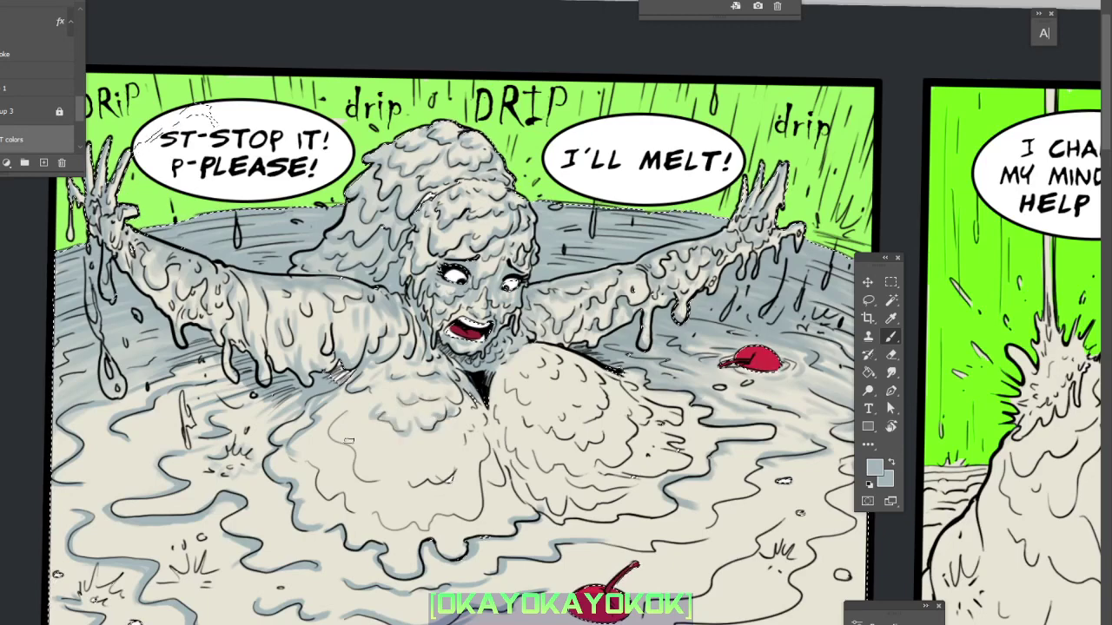
pyautogui.moveTo(348, 440)
pyautogui.mouseDown()
pyautogui.moveTo(355, 477)
pyautogui.moveTo(424, 492)
pyautogui.moveTo(455, 452)
pyautogui.mouseUp()
pyautogui.moveTo(469, 415); pyautogui.dragTo(482, 426)
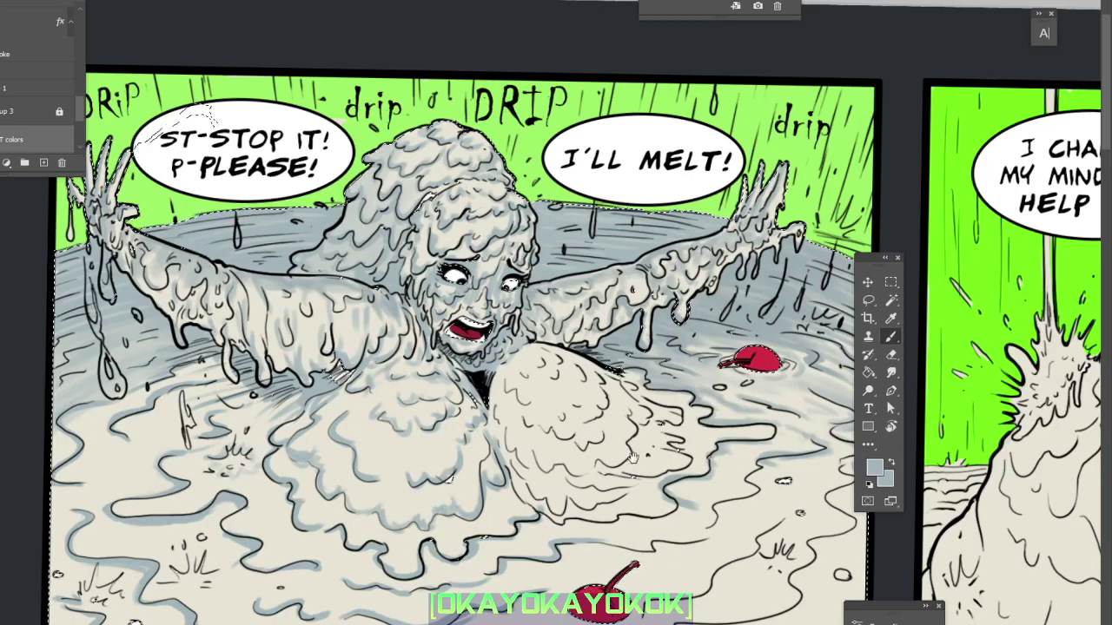
# Shade the edges and scalloped folds on the other side of the chest in blue-grey, using brush sizes of 31 px and 18 px.
pyautogui.moveTo(355, 416); pyautogui.dragTo(316, 380)
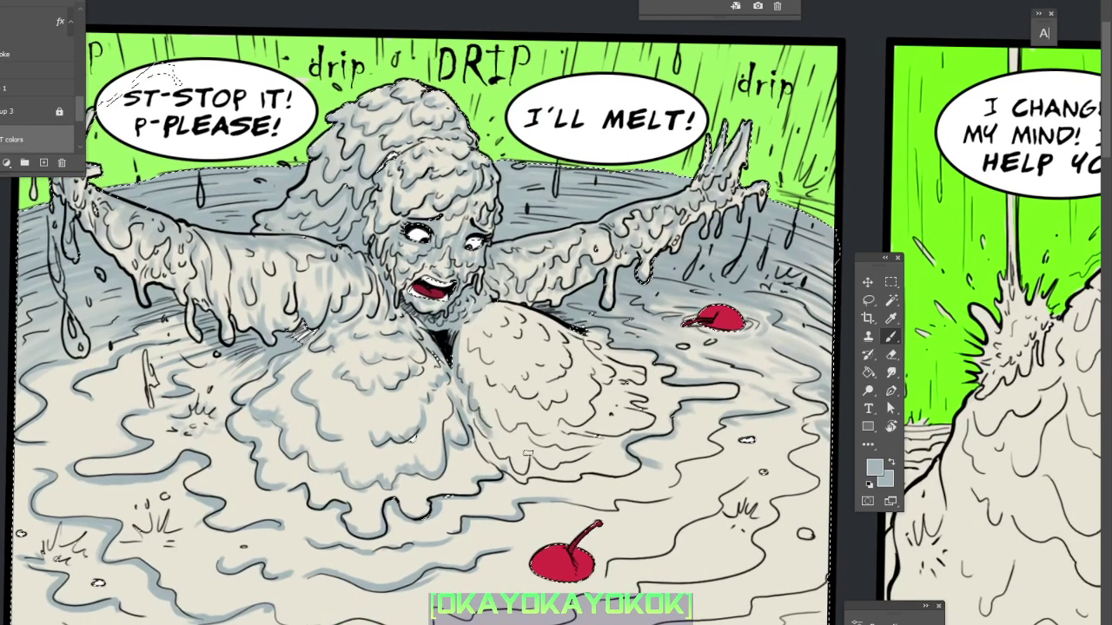
pyautogui.scroll(-1, 471, 401)
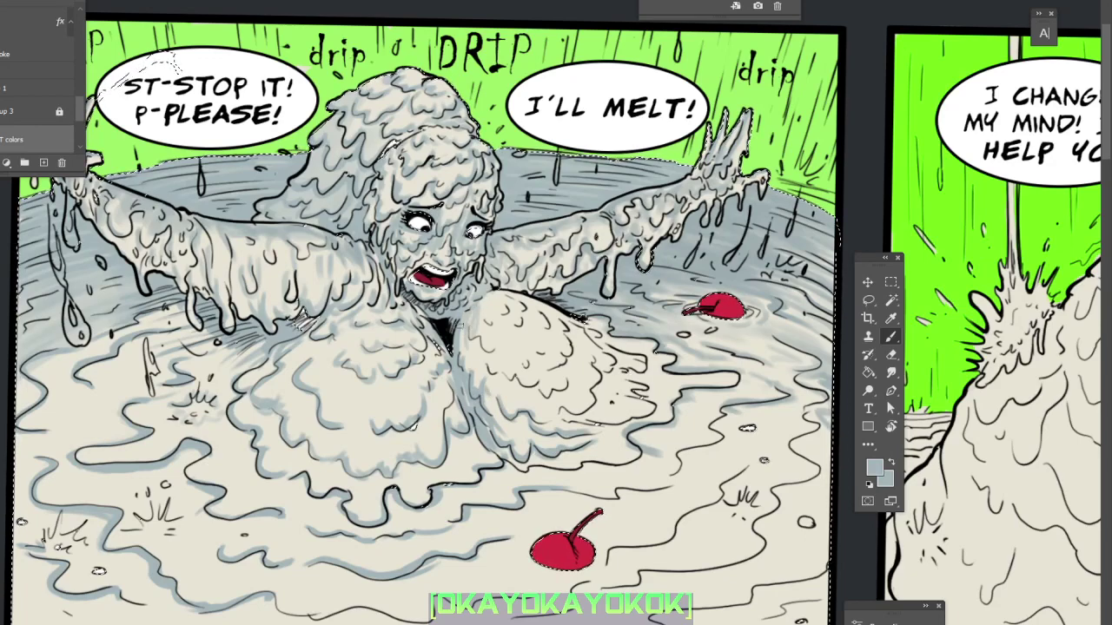
pyautogui.moveTo(513, 320); pyautogui.dragTo(493, 352)
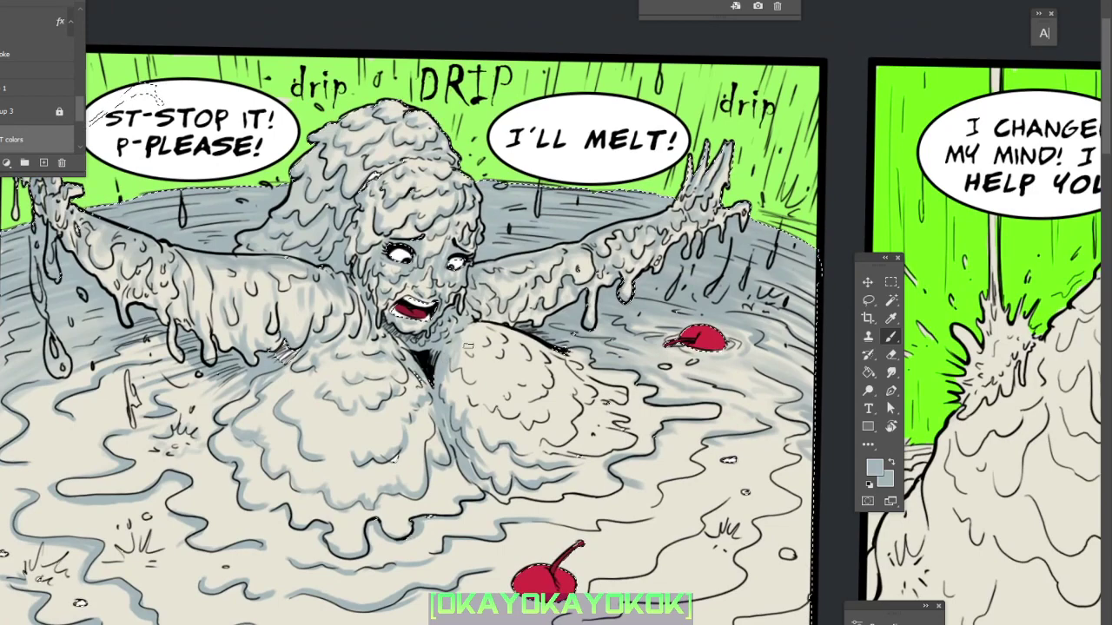
pyautogui.rightClick(486, 318)
pyautogui.press('Escape')
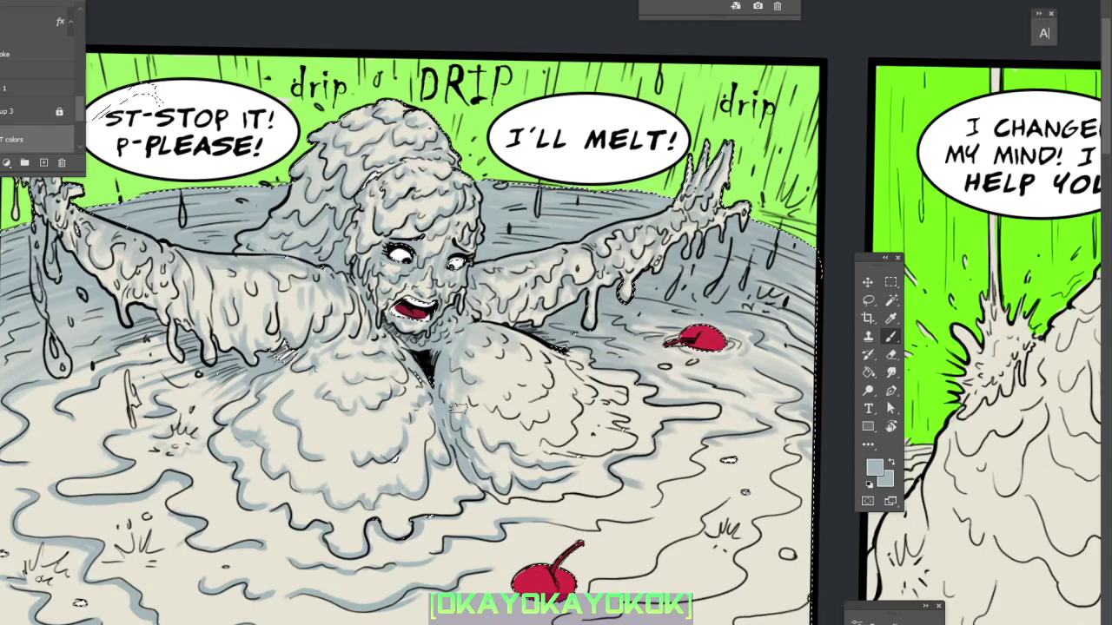
pyautogui.rightClick(543, 375)
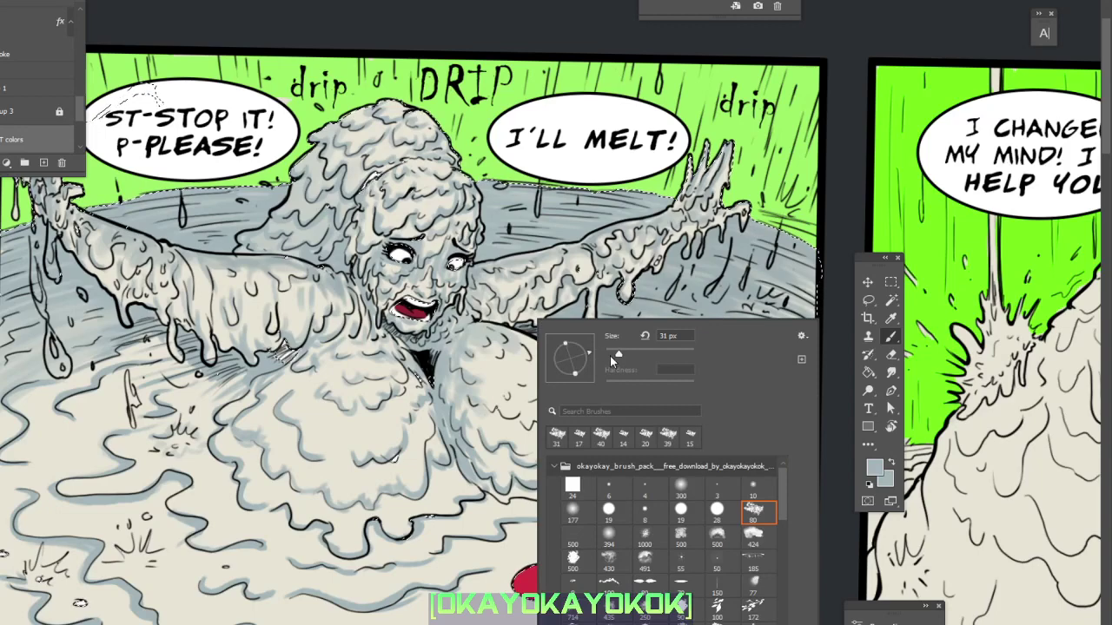
pyautogui.press('Return')
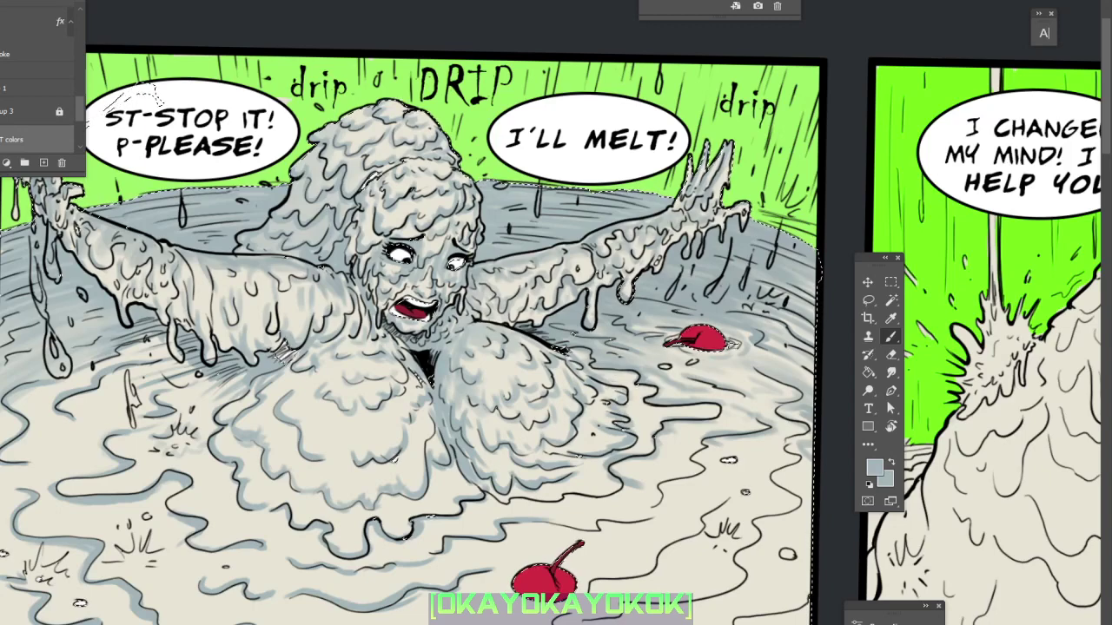
# Extend the blue-grey shading along the pool ripples directly below the chest, enlarging the brush from 18 px for broader strokes.
pyautogui.moveTo(627, 290); pyautogui.dragTo(596, 260)
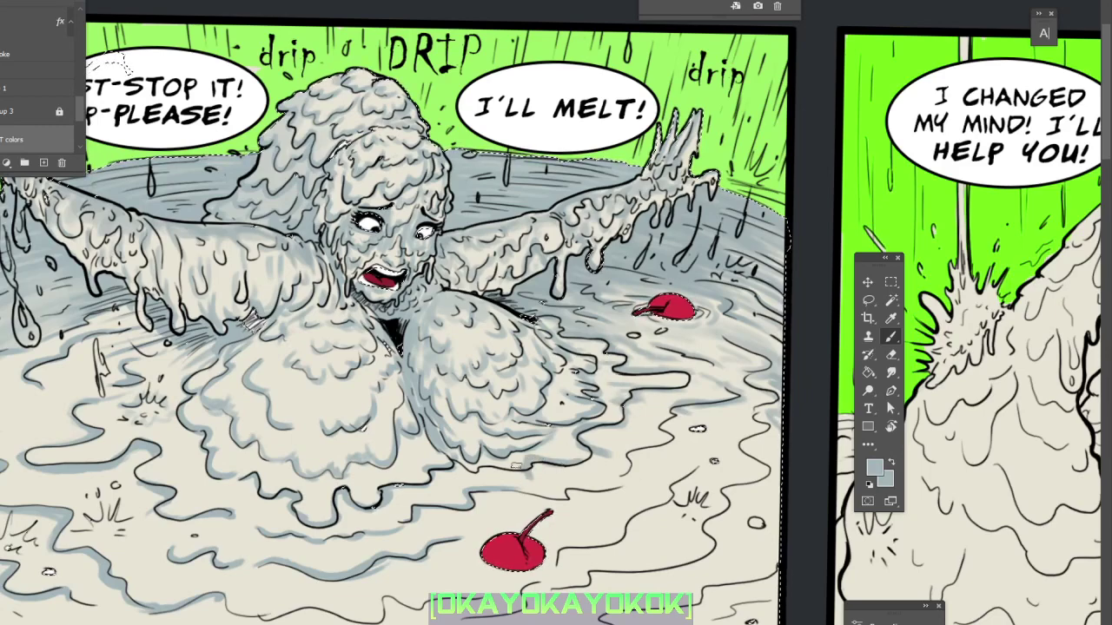
pyautogui.moveTo(425, 469); pyautogui.dragTo(537, 441)
pyautogui.moveTo(754, 381); pyautogui.dragTo(655, 396)
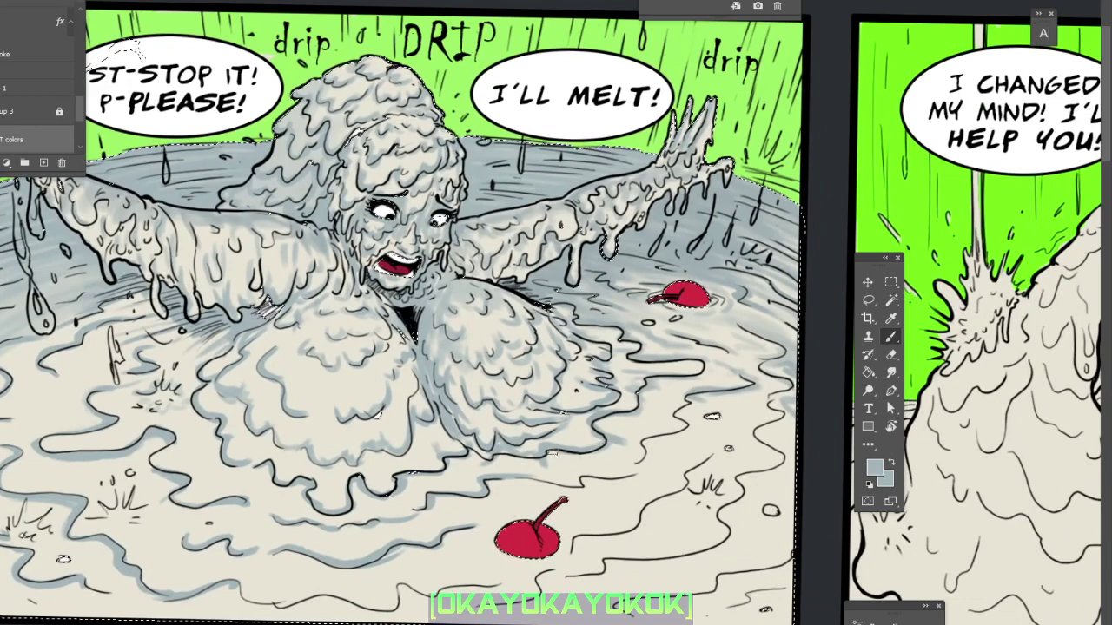
pyautogui.rightClick(504, 449)
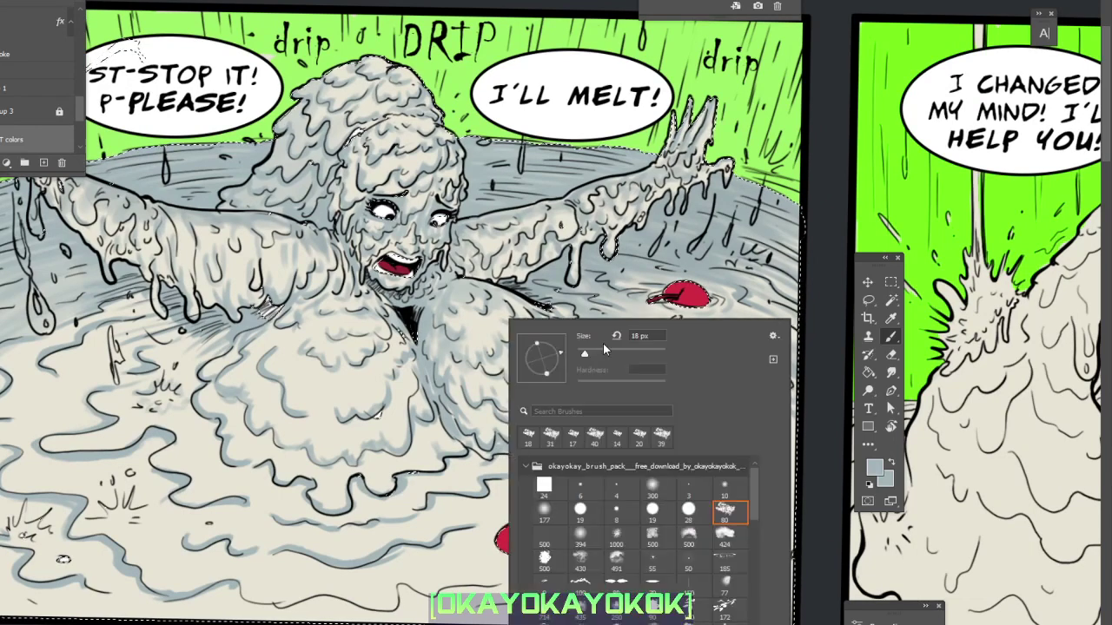
pyautogui.click(470, 453)
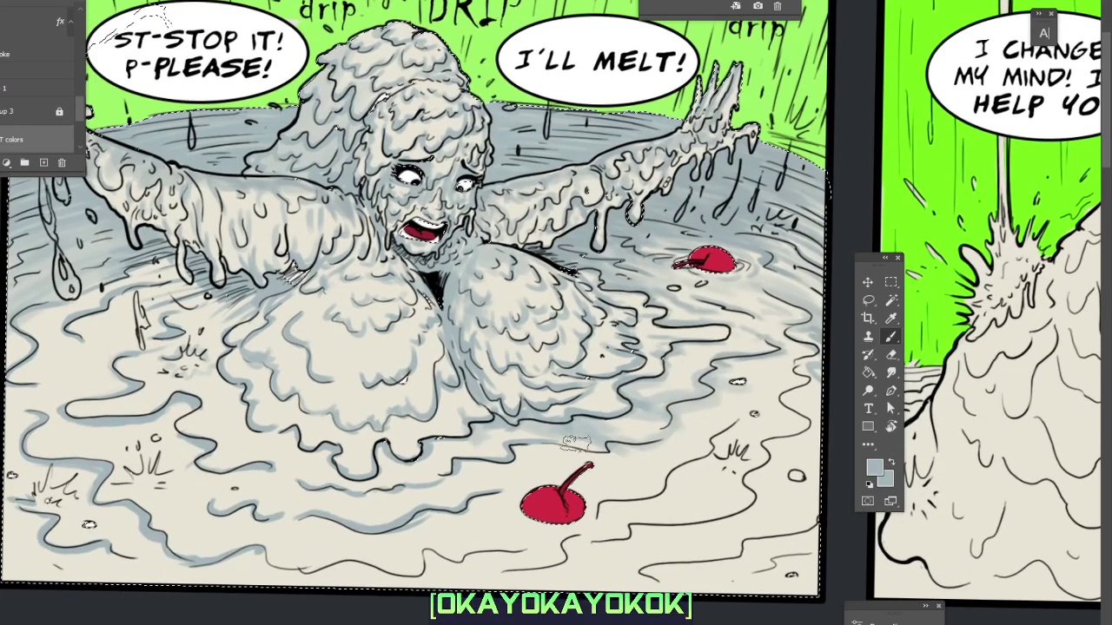
# Shade the ripple line beside the lower cherry with a smaller brush, sampling the cream base and the blue-grey shadow colour.
pyautogui.rightClick(559, 464)
pyautogui.press('Escape')
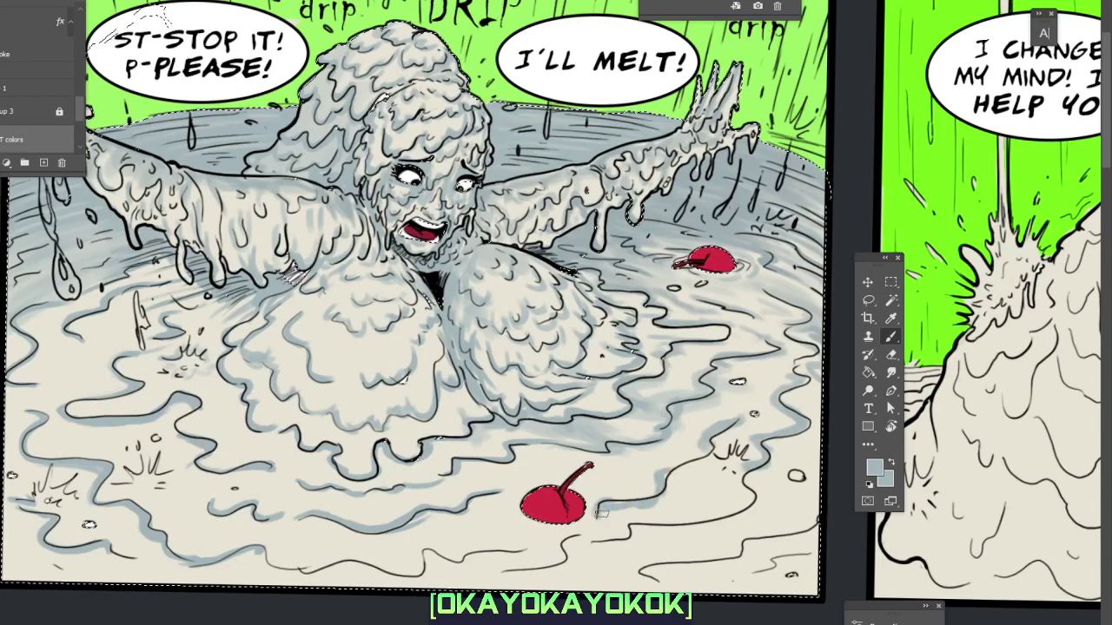
pyautogui.keyDown('alt'); pyautogui.click(634, 508); pyautogui.keyUp('alt')
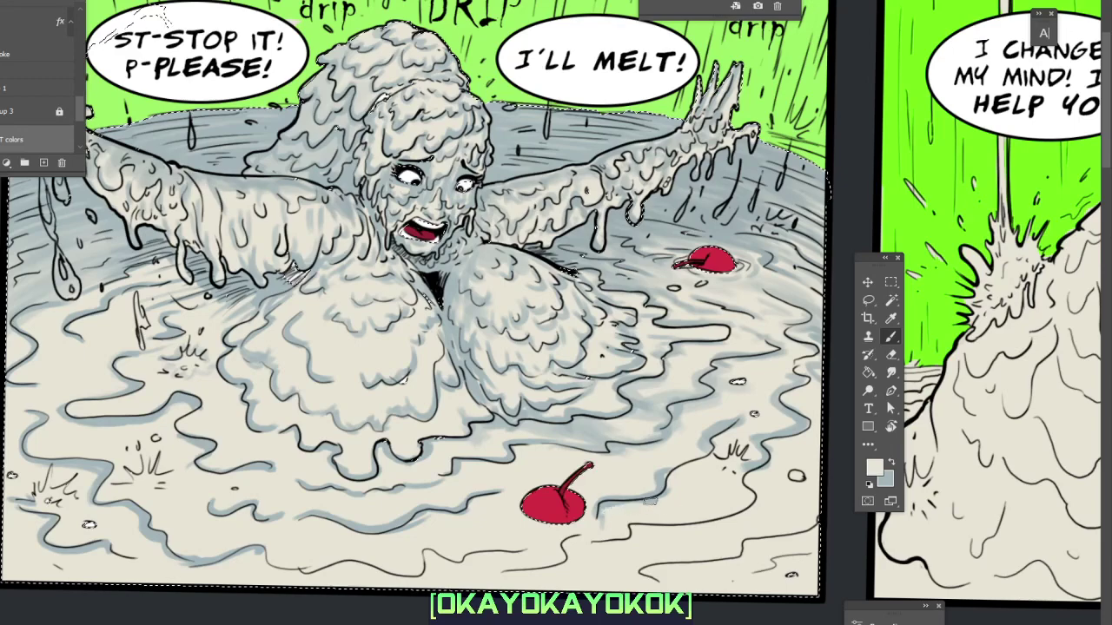
pyautogui.keyDown('alt'); pyautogui.click(665, 477); pyautogui.keyUp('alt')
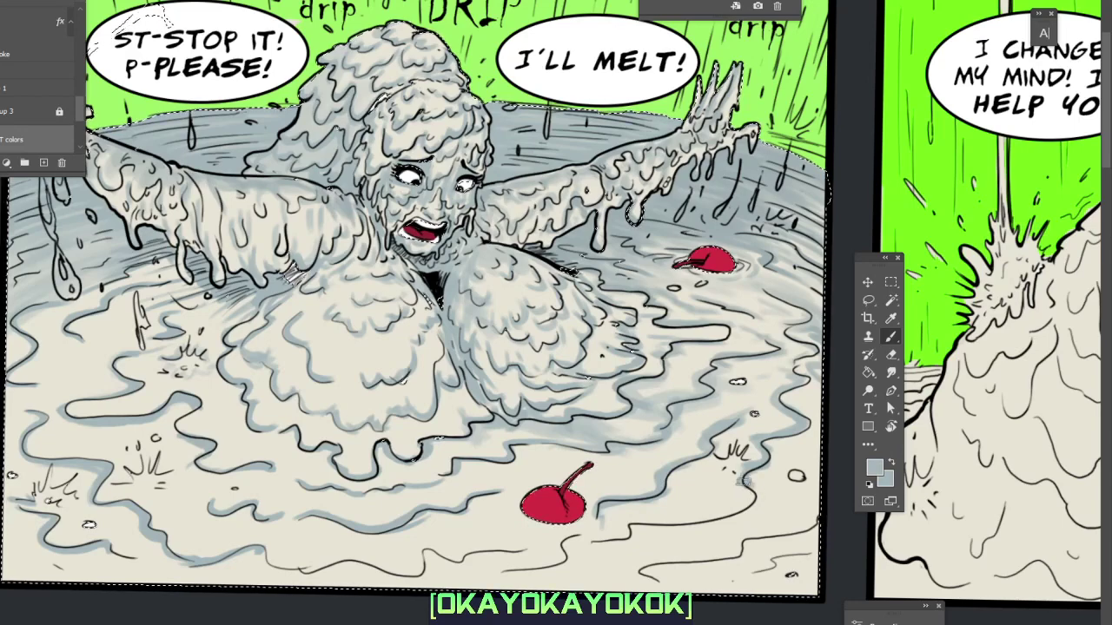
# Shade the pool ripple lines beside and below the lower cherry in blue-grey, continuing along the panel's bottom edge.
pyautogui.moveTo(643, 523); pyautogui.dragTo(726, 515)
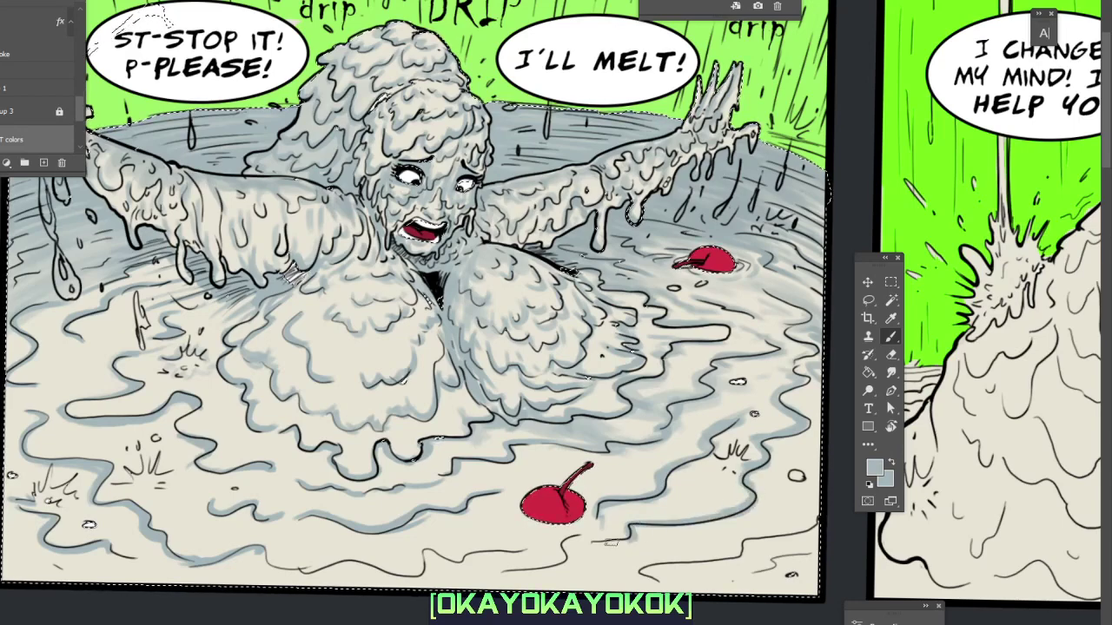
pyautogui.moveTo(573, 542)
pyautogui.mouseDown()
pyautogui.moveTo(549, 566)
pyautogui.moveTo(507, 572)
pyautogui.mouseUp()
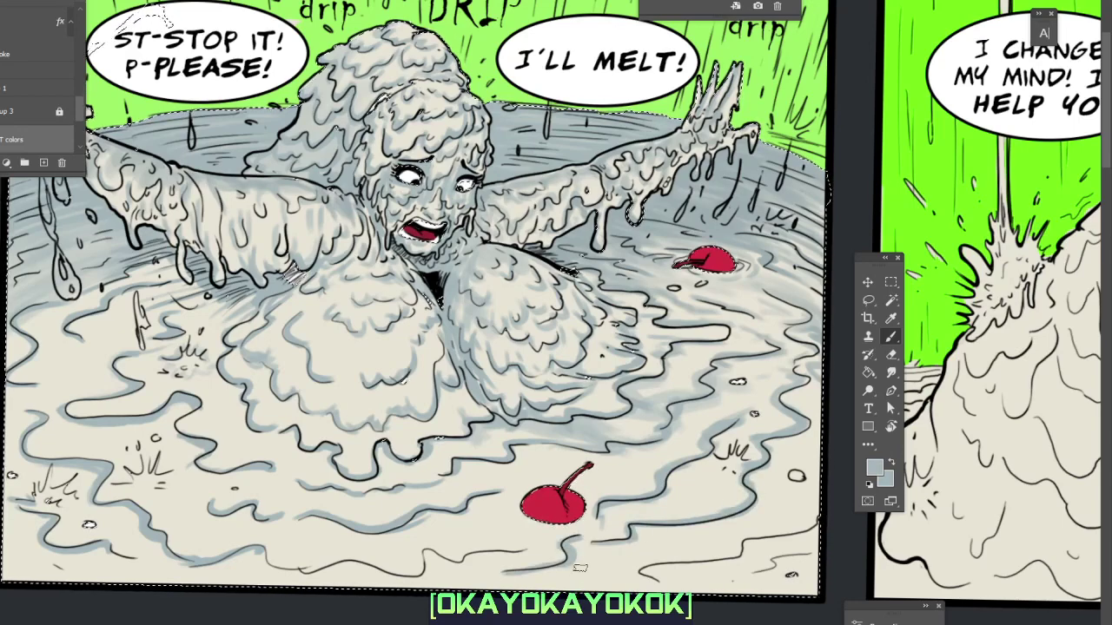
pyautogui.moveTo(410, 544); pyautogui.dragTo(447, 507)
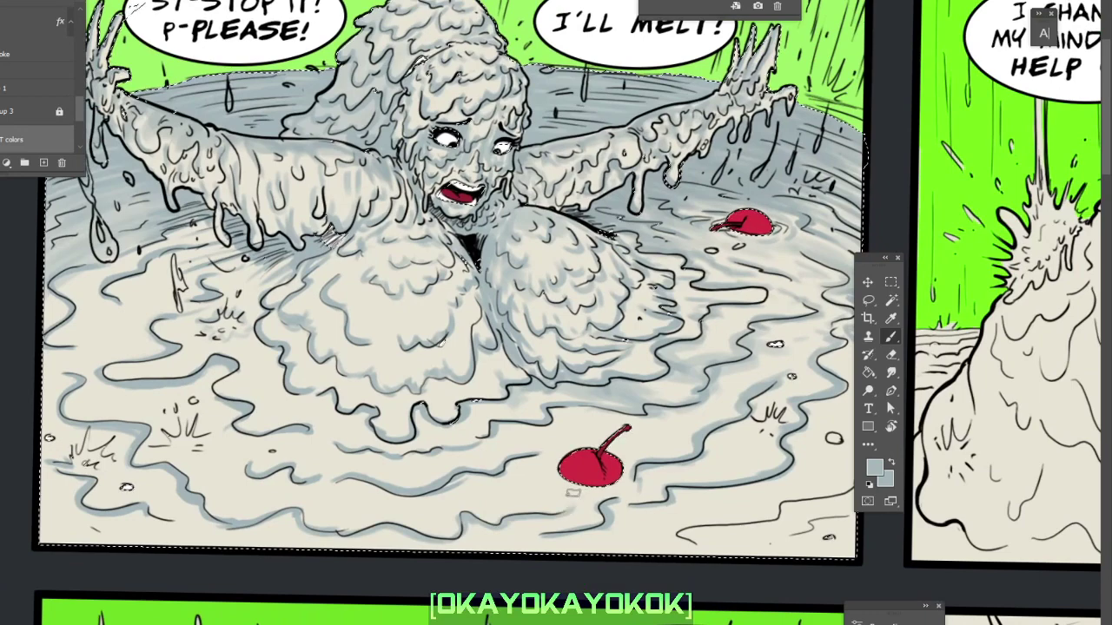
# Paint fine blue-grey ripples around the lower cherry with a 12 px brush, sampling cream and blue-grey from the artwork.
pyautogui.rightClick(633, 463)
pyautogui.moveTo(655, 357); pyautogui.dragTo(651, 355)
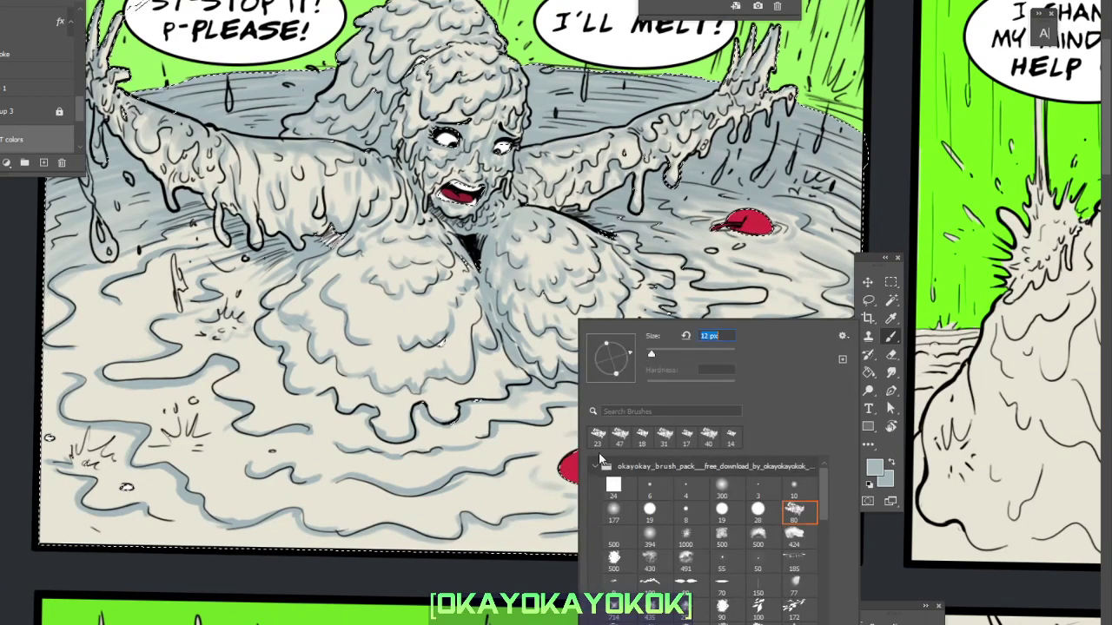
pyautogui.click(543, 474)
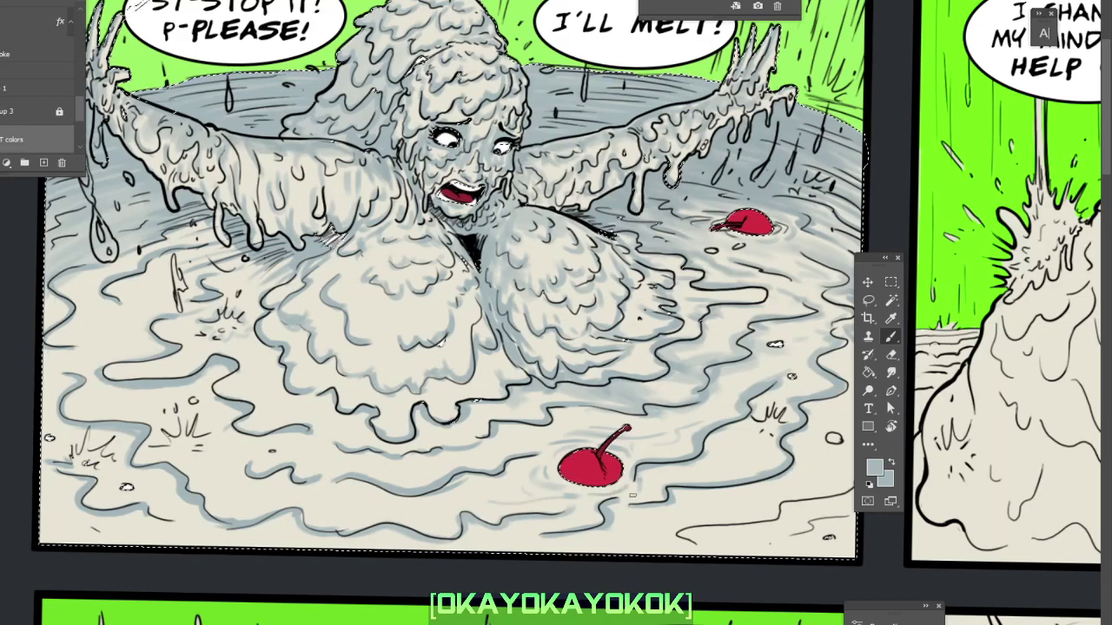
pyautogui.keyDown('alt'); pyautogui.click(665, 463); pyautogui.keyUp('alt')
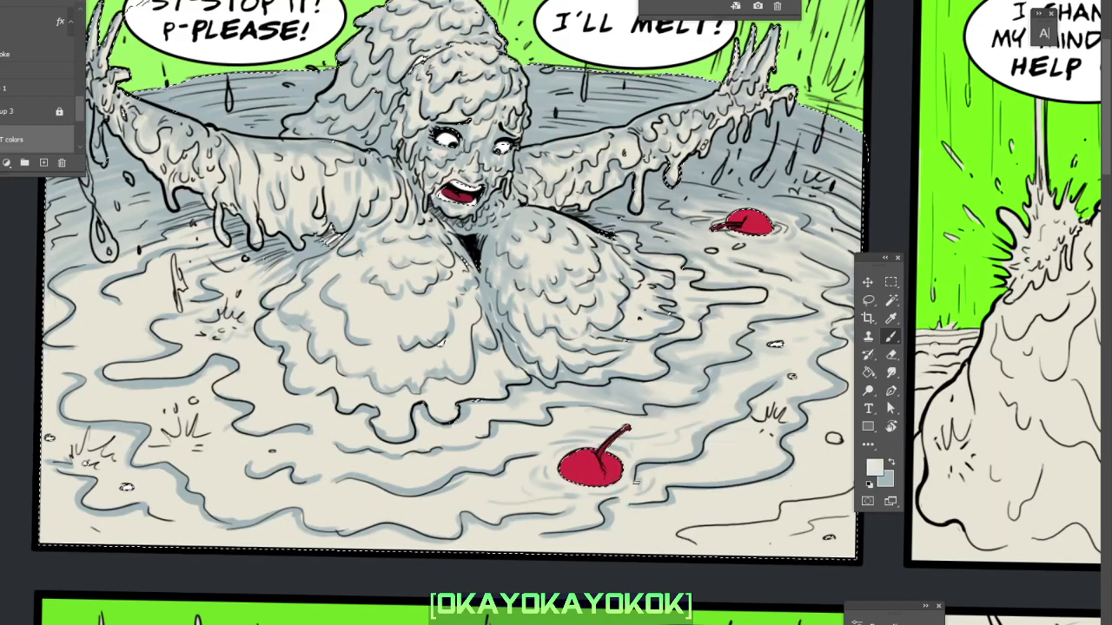
pyautogui.keyDown('alt'); pyautogui.click(763, 372); pyautogui.keyUp('alt')
# Brush broad blue-grey shading over the open cream areas of the pool, using brush sizes of 47 px and 70 px.
pyautogui.moveTo(664, 399)
pyautogui.mouseDown()
pyautogui.moveTo(752, 401)
pyautogui.moveTo(708, 417)
pyautogui.mouseUp()
pyautogui.scroll(-5, 752, 400)
pyautogui.rightClick(643, 435)
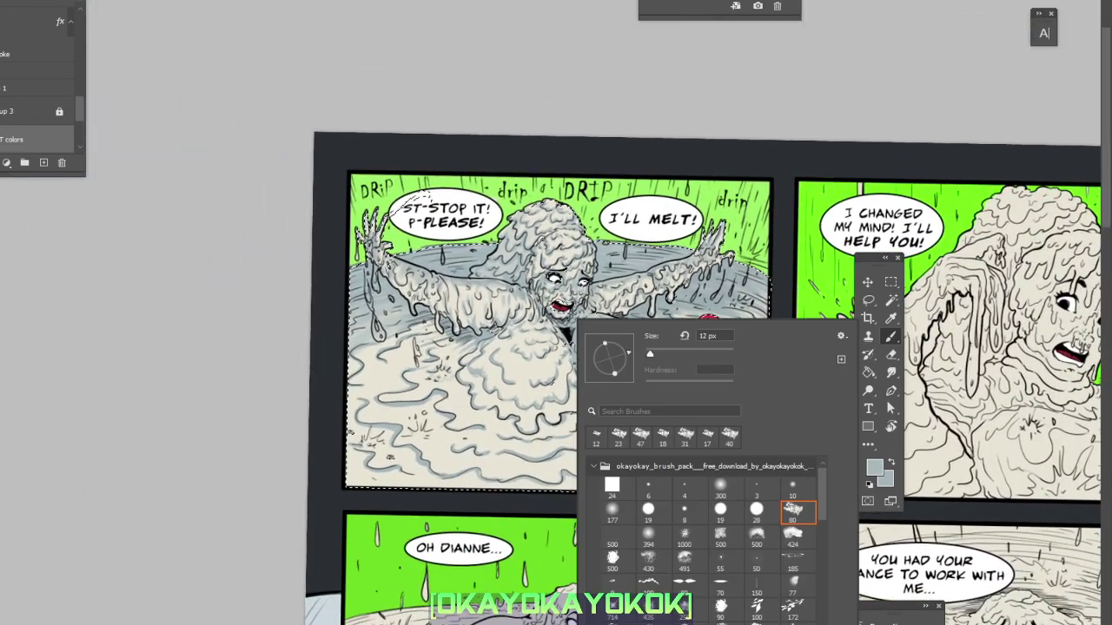
pyautogui.moveTo(655, 350); pyautogui.dragTo(664, 353)
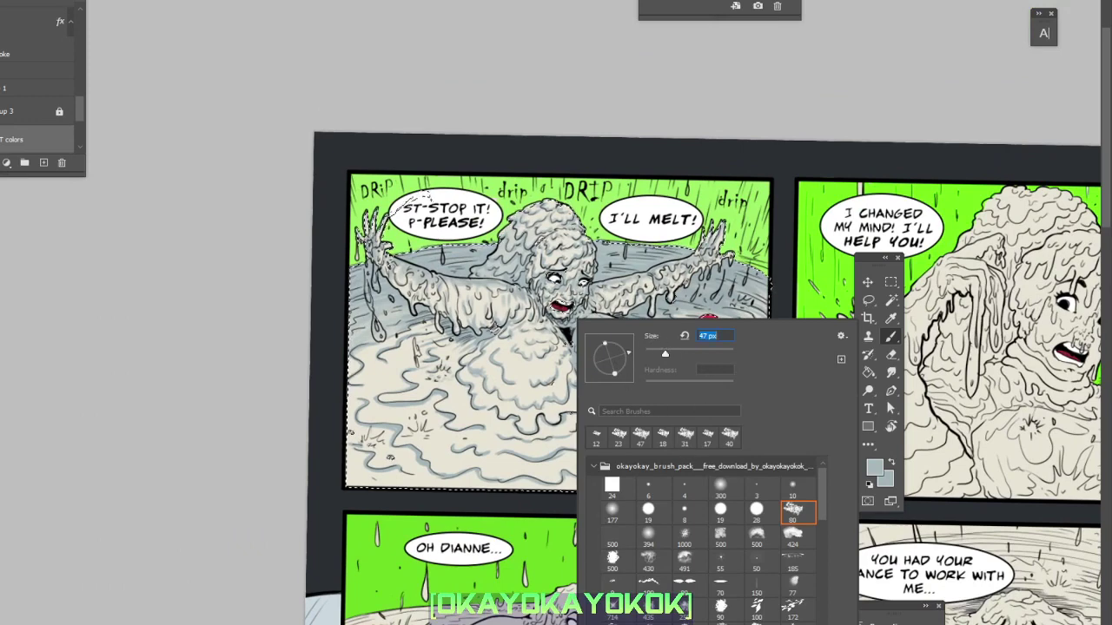
pyautogui.press('Return')
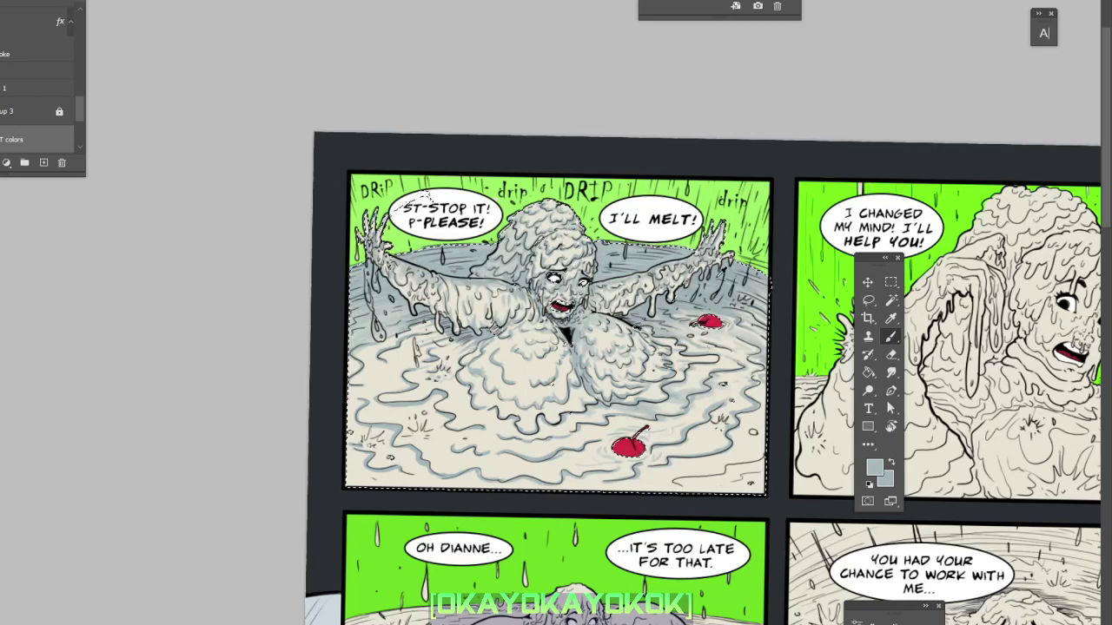
pyautogui.rightClick(563, 309)
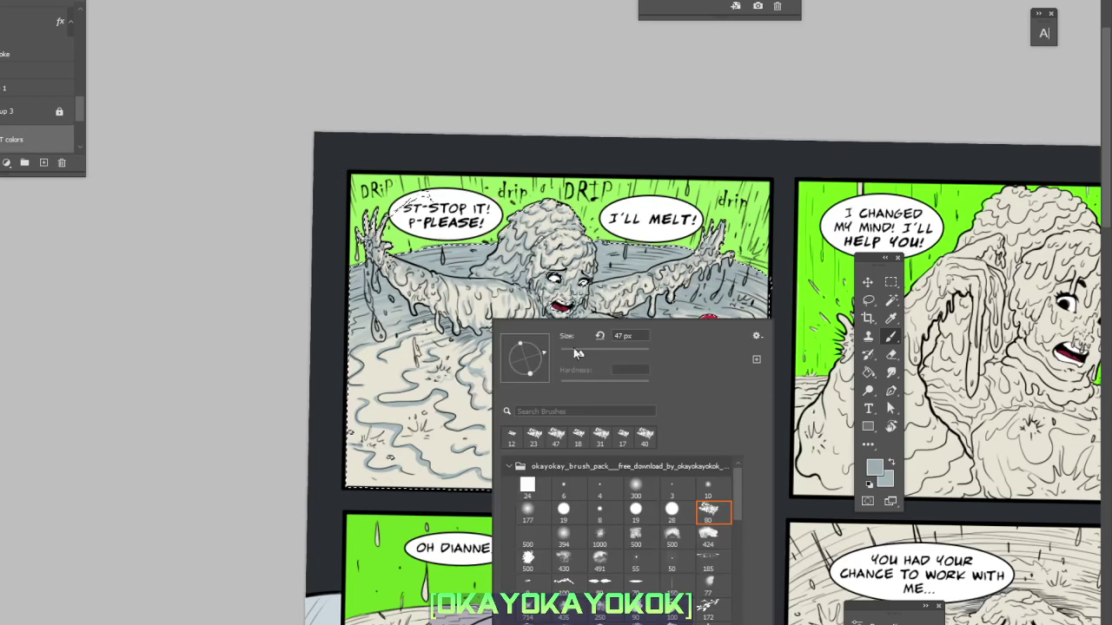
pyautogui.click(243, 435)
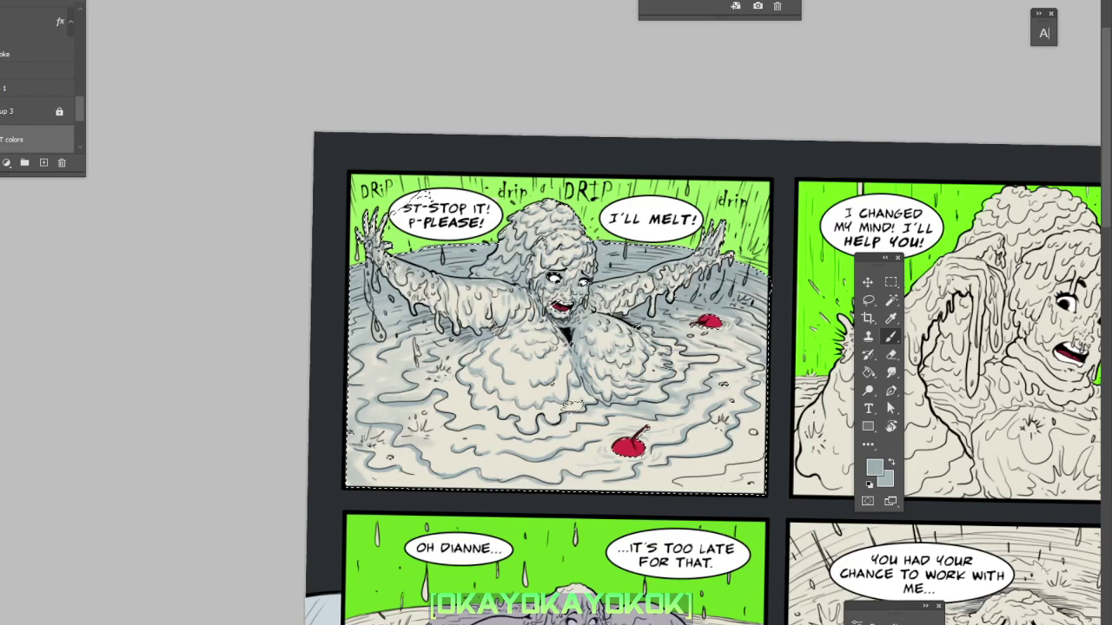
# Deepen the blue-grey shading around the chest and across the foreground ripples, using a 39 px brush and broader strokes.
pyautogui.rightClick(504, 329)
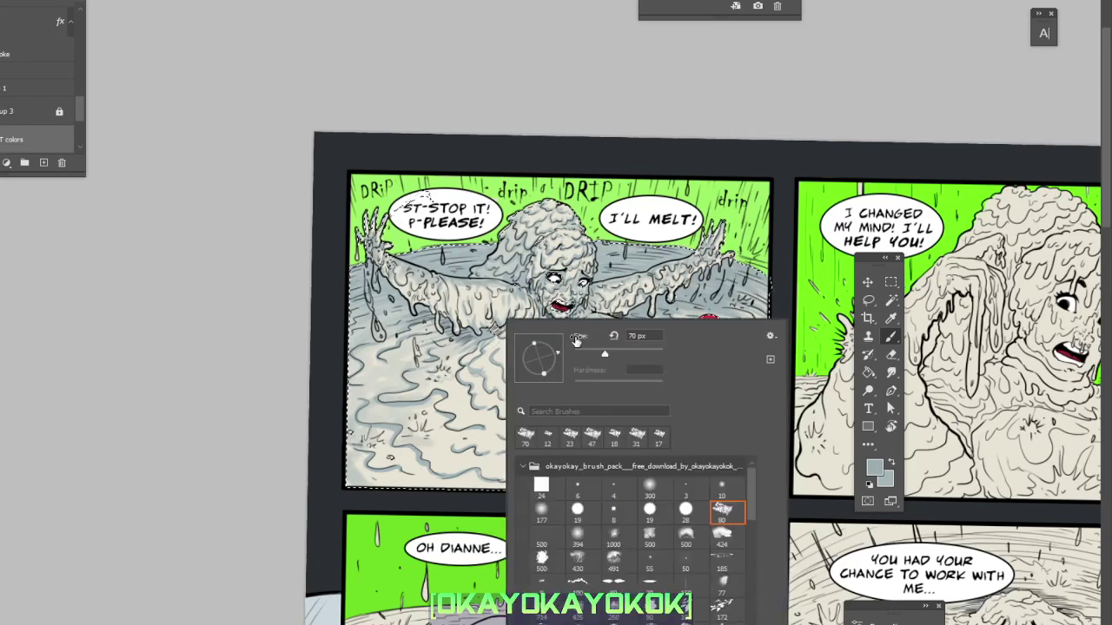
pyautogui.moveTo(604, 353); pyautogui.dragTo(590, 353)
pyautogui.press('Return')
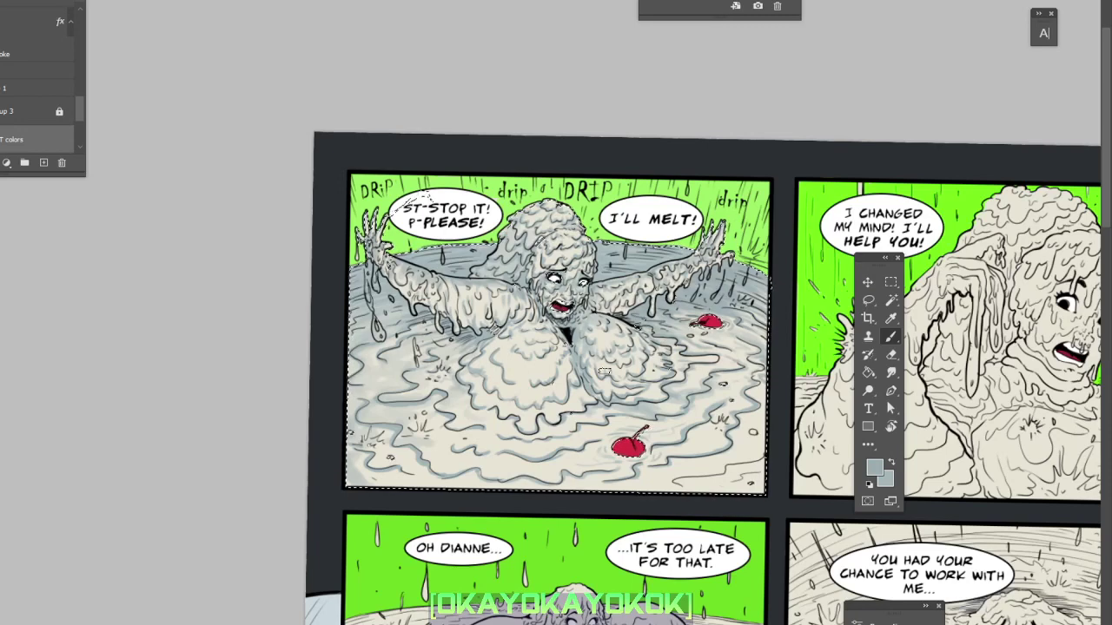
pyautogui.rightClick(571, 318)
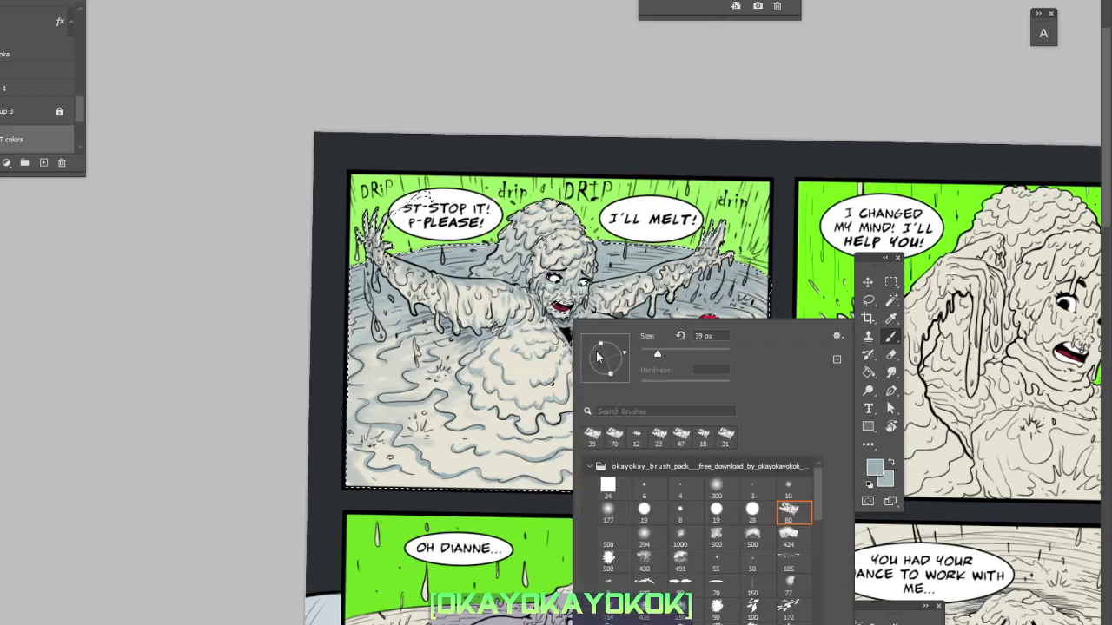
pyautogui.press('Return')
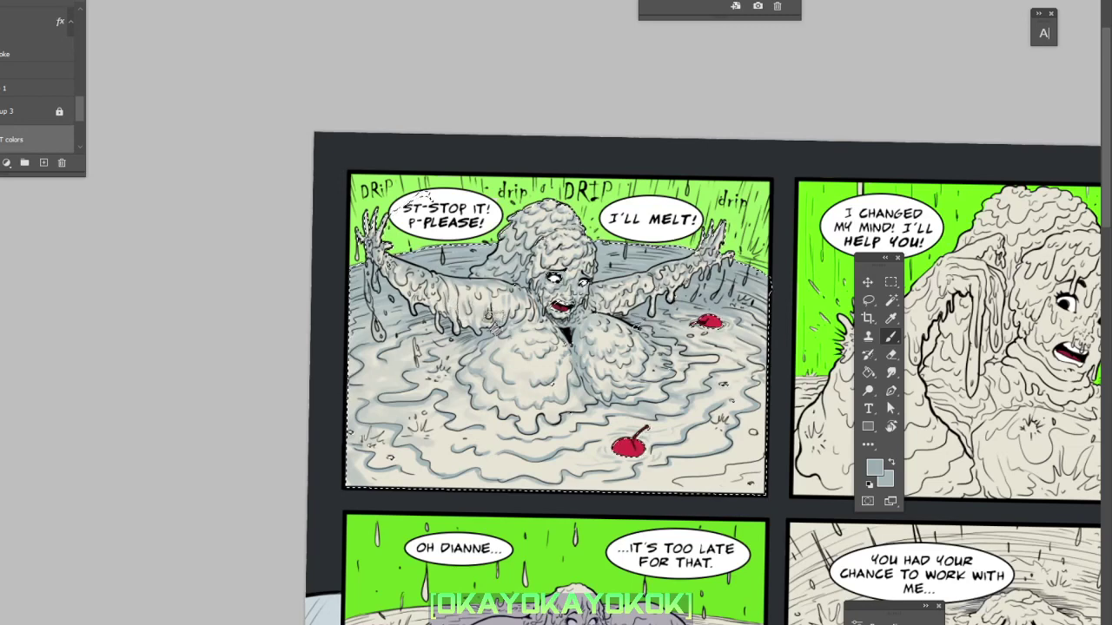
pyautogui.scroll(-1, 687, 456)
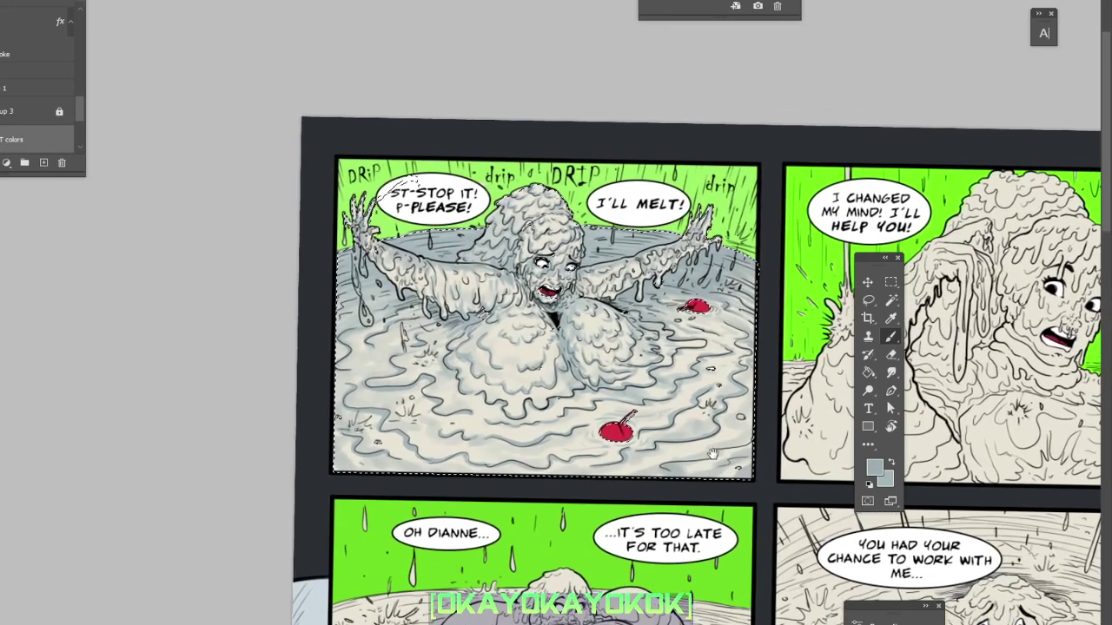
# Change the foreground colour to the warm off-white fffded for painting highlights.
pyautogui.click(875, 468)
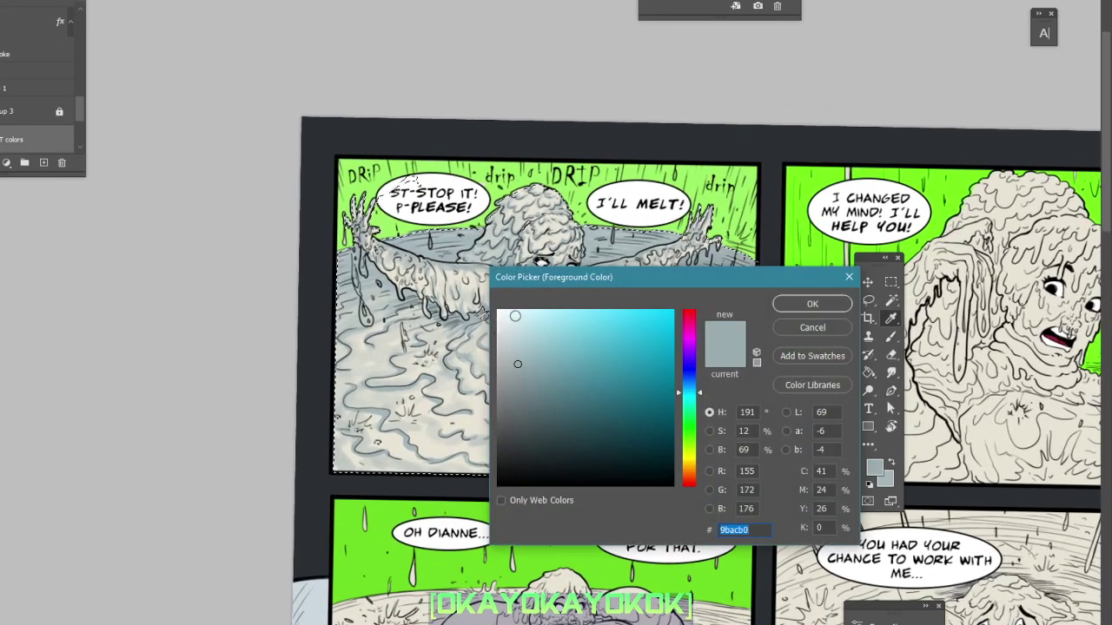
pyautogui.moveTo(515, 316); pyautogui.dragTo(509, 299)
pyautogui.moveTo(691, 469); pyautogui.dragTo(689, 459)
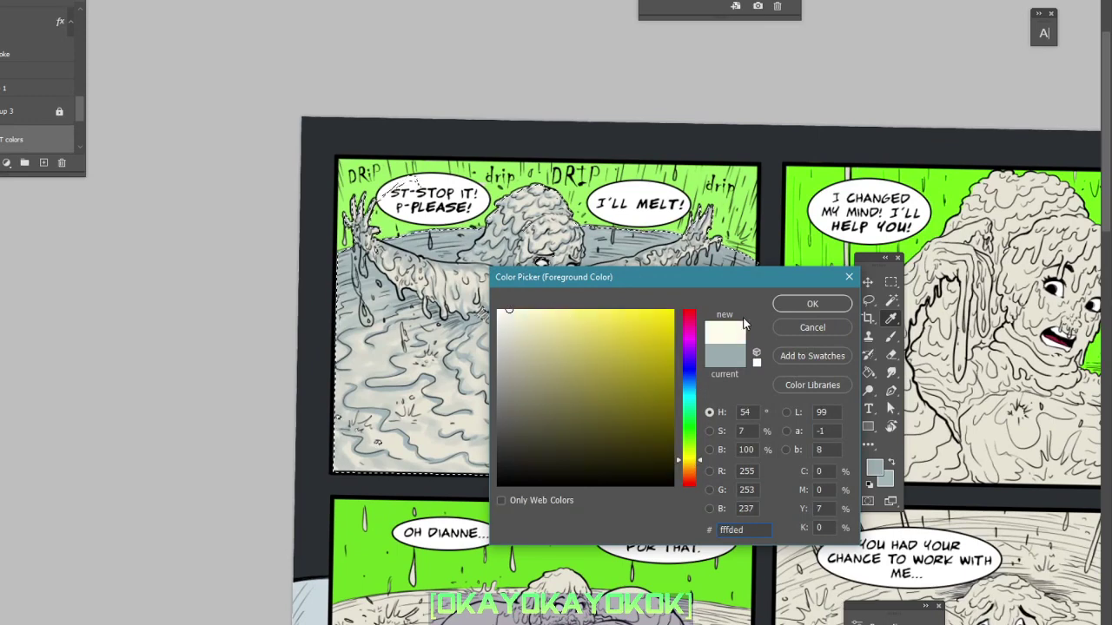
pyautogui.click(800, 299)
# Paint off-white highlights on the figure's hair, face, arms and upper chest, using brush sizes of 20 px and 58 px.
pyautogui.moveTo(675, 275); pyautogui.dragTo(723, 365)
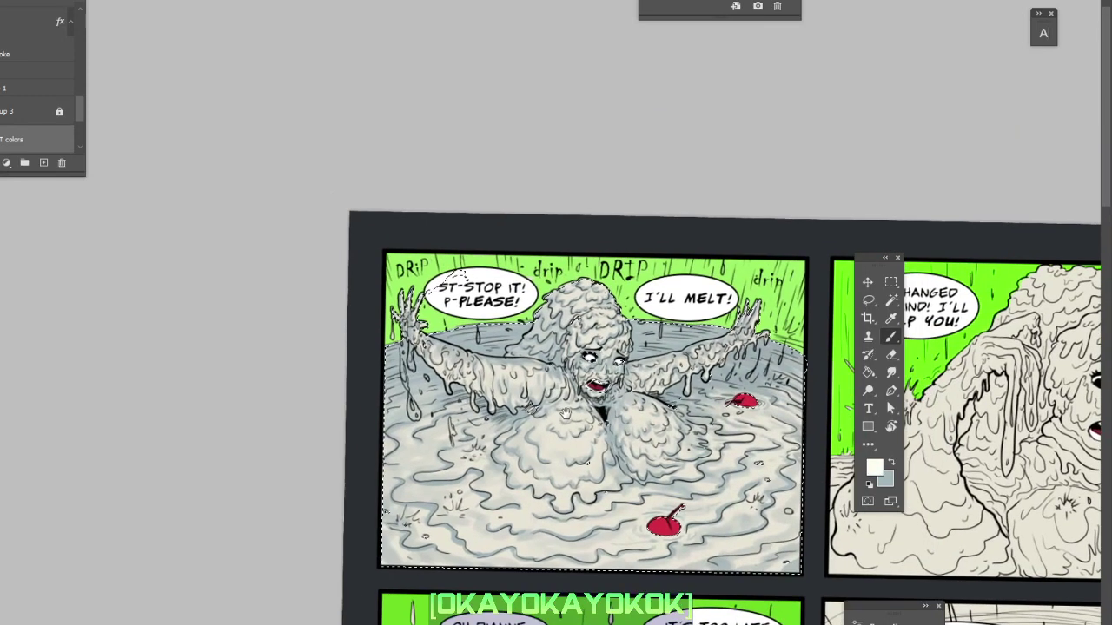
pyautogui.rightClick(723, 364)
pyautogui.press('Return')
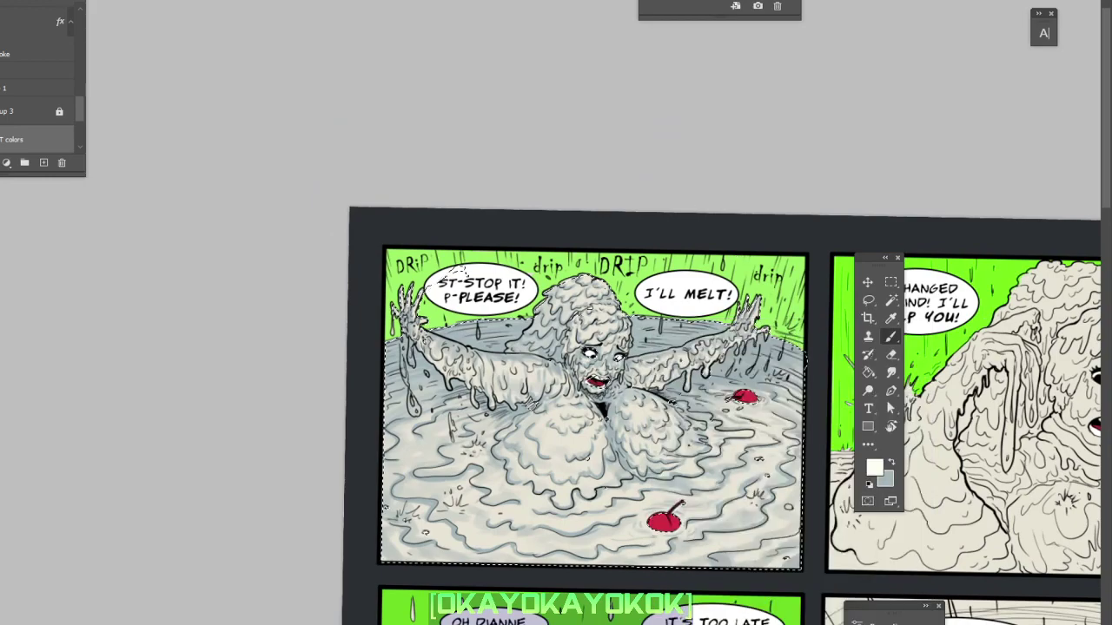
pyautogui.scroll(4, 601, 362)
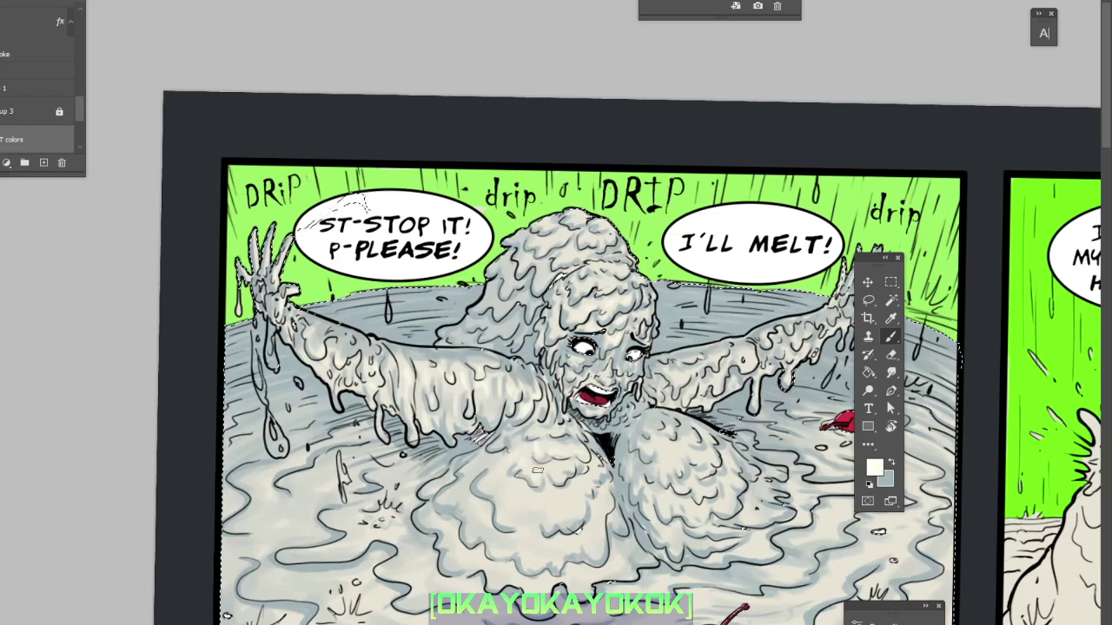
pyautogui.rightClick(583, 346)
pyautogui.click(499, 485)
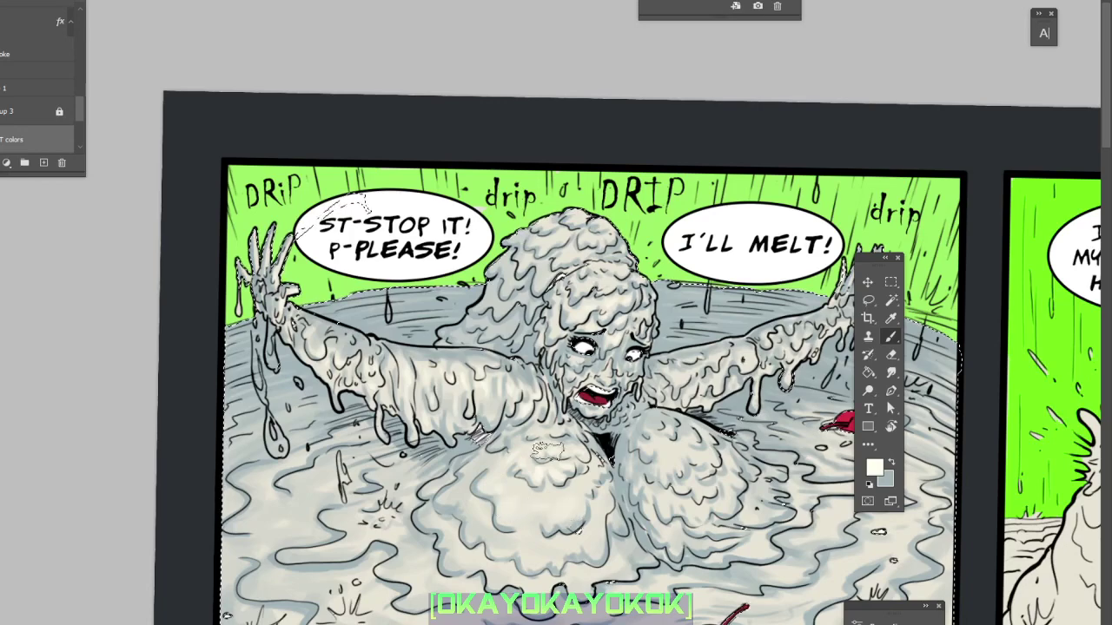
# Highlight the scalloped folds on the chest below the "ST-STOP IT!" balloon, using brush sizes of 20 px and 45 px.
pyautogui.moveTo(627, 509); pyautogui.dragTo(597, 434)
pyautogui.rightClick(535, 422)
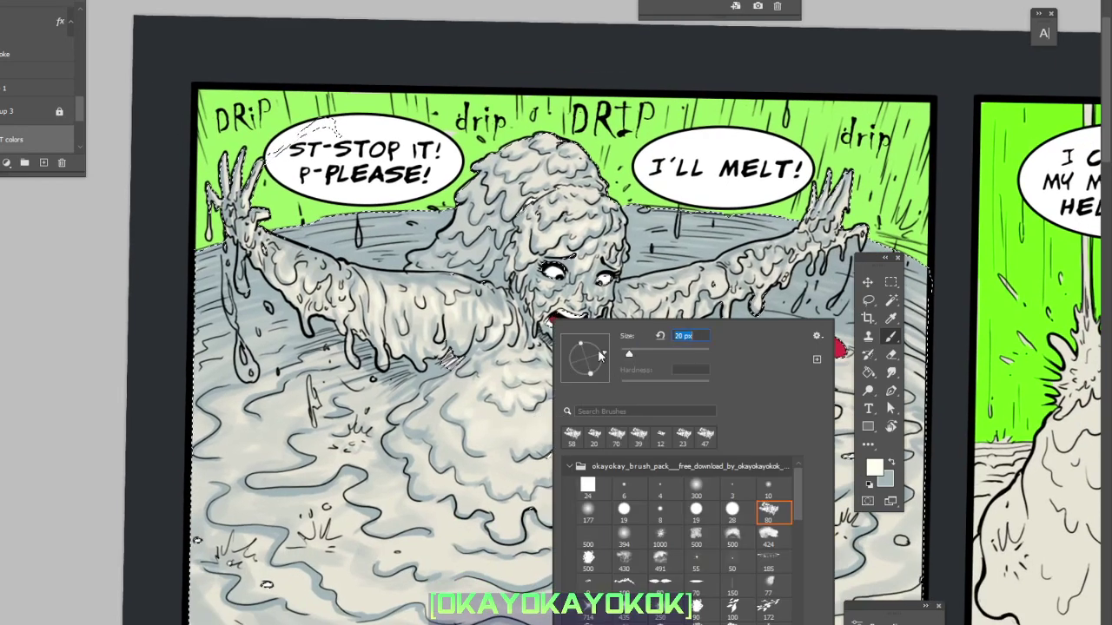
pyautogui.press('Return')
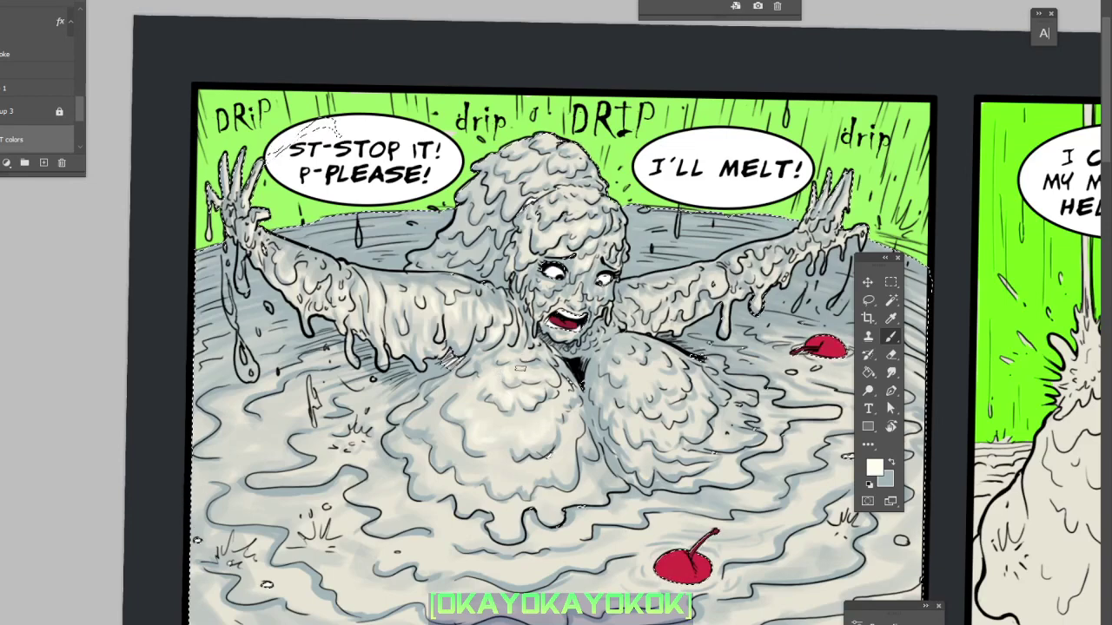
pyautogui.rightClick(521, 473)
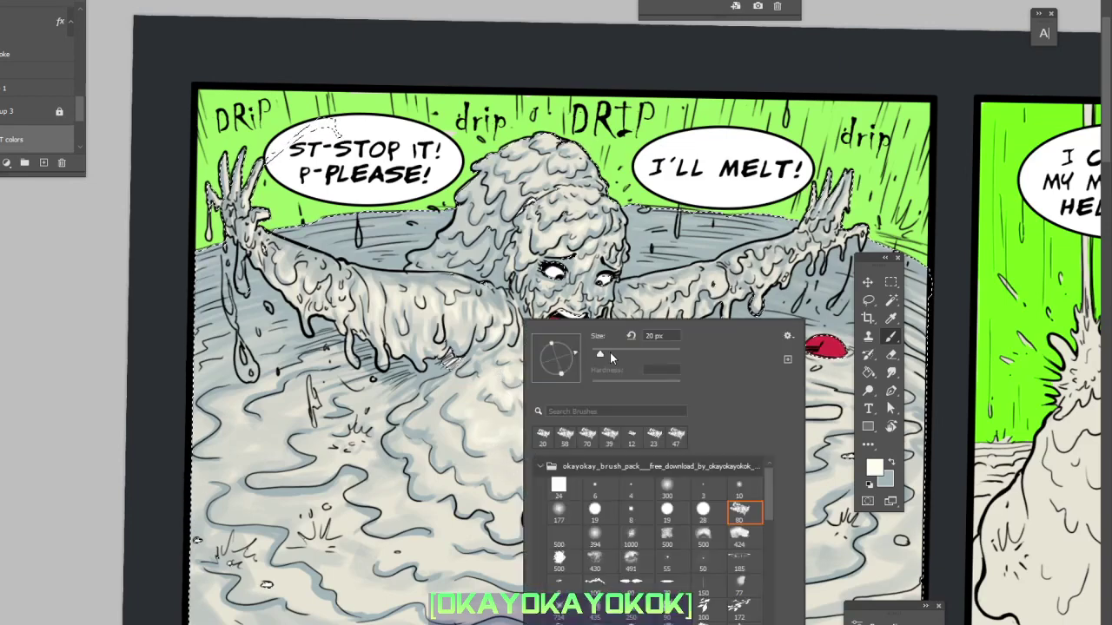
pyautogui.press('Return')
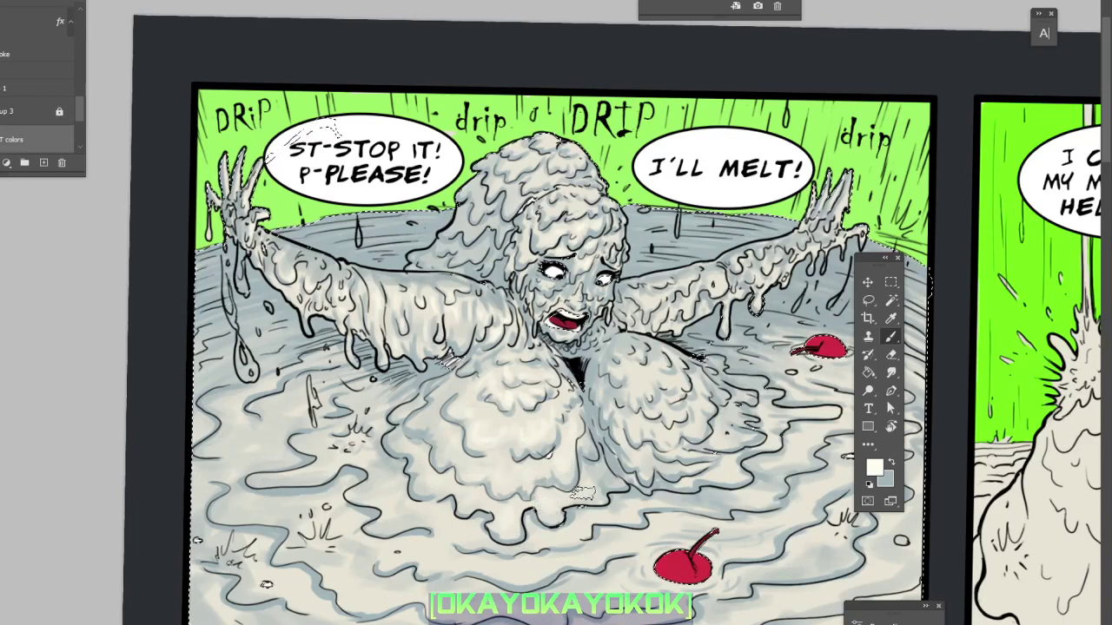
# Brighten the rounded middle of the same chest side in off-white, using a 21 px and then a 58 px brush.
pyautogui.moveTo(598, 421); pyautogui.dragTo(558, 441)
pyautogui.rightClick(559, 440)
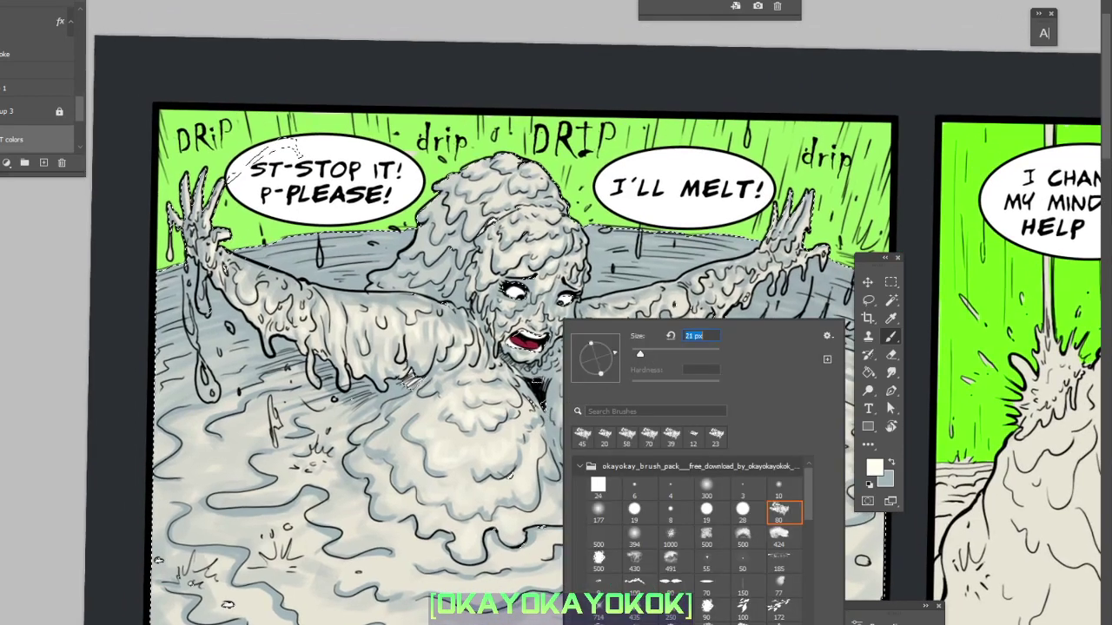
pyautogui.press('Escape')
pyautogui.moveTo(584, 420); pyautogui.dragTo(563, 404)
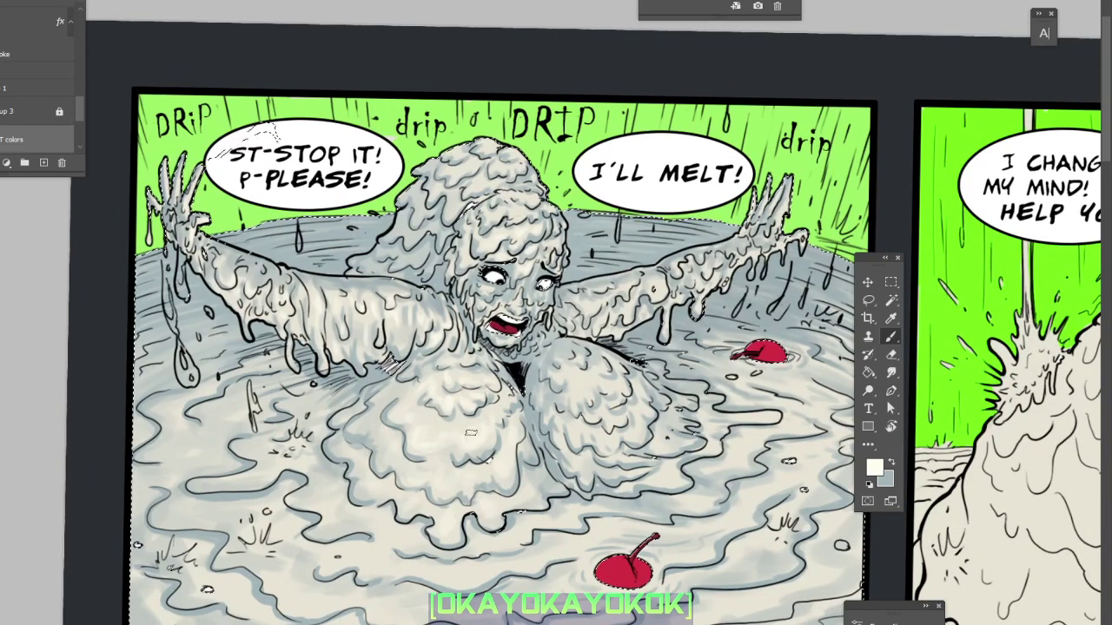
pyautogui.rightClick(492, 430)
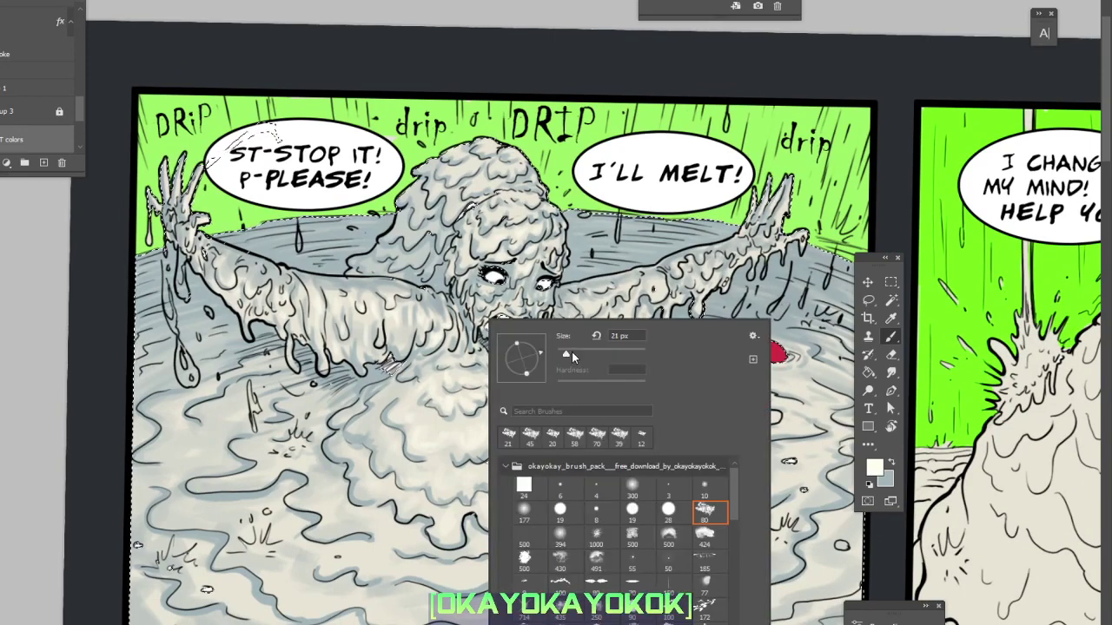
pyautogui.press('Return')
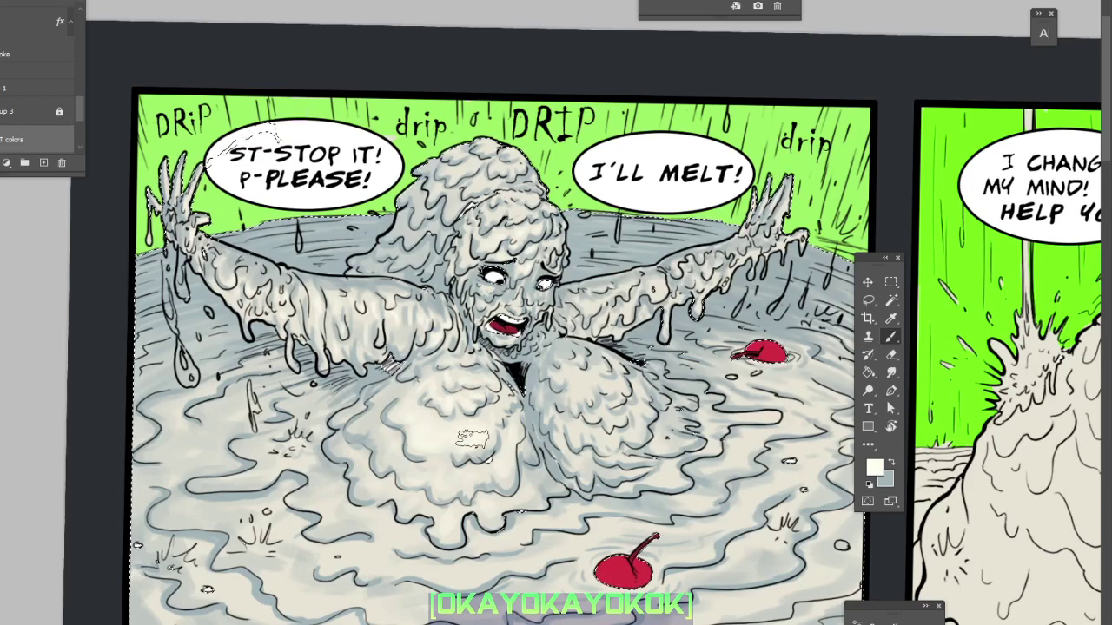
# Add off-white highlights to that chest side's lower folds and hanging drips with a 15 px brush, followed by broader strokes.
pyautogui.rightClick(542, 381)
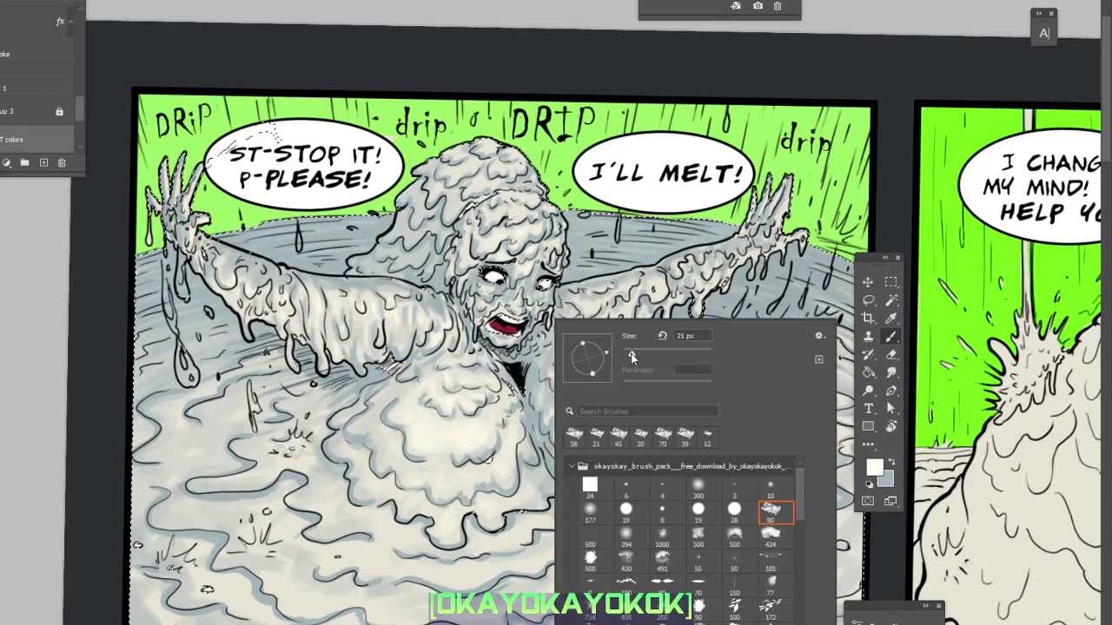
pyautogui.moveTo(632, 356); pyautogui.dragTo(596, 358)
pyautogui.press('Return')
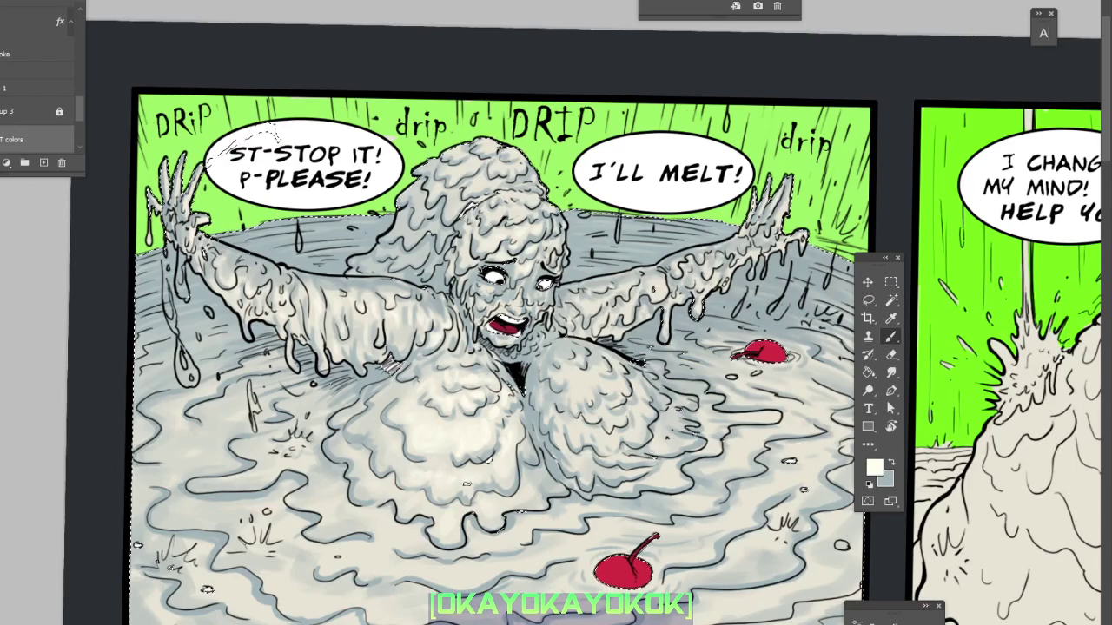
pyautogui.rightClick(595, 355)
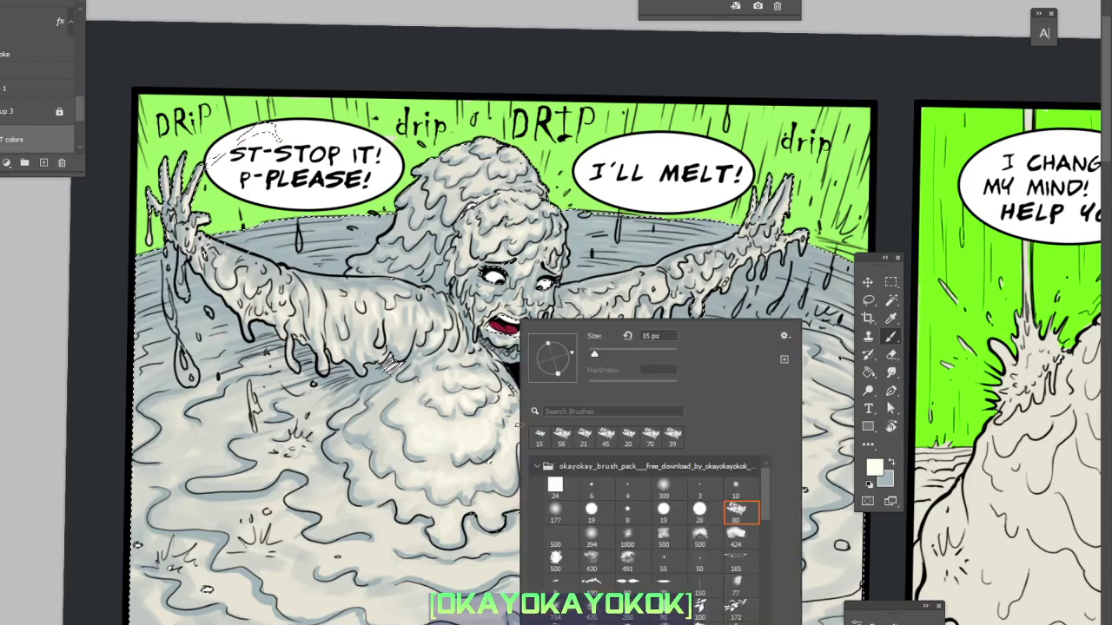
pyautogui.press('Return')
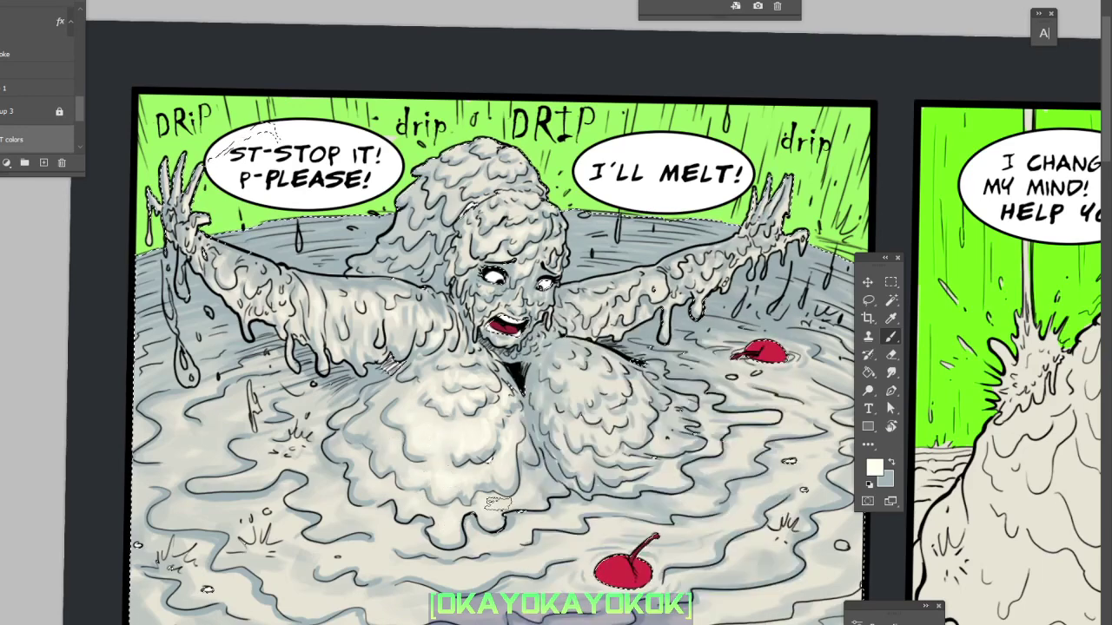
pyautogui.moveTo(621, 404); pyautogui.dragTo(607, 411)
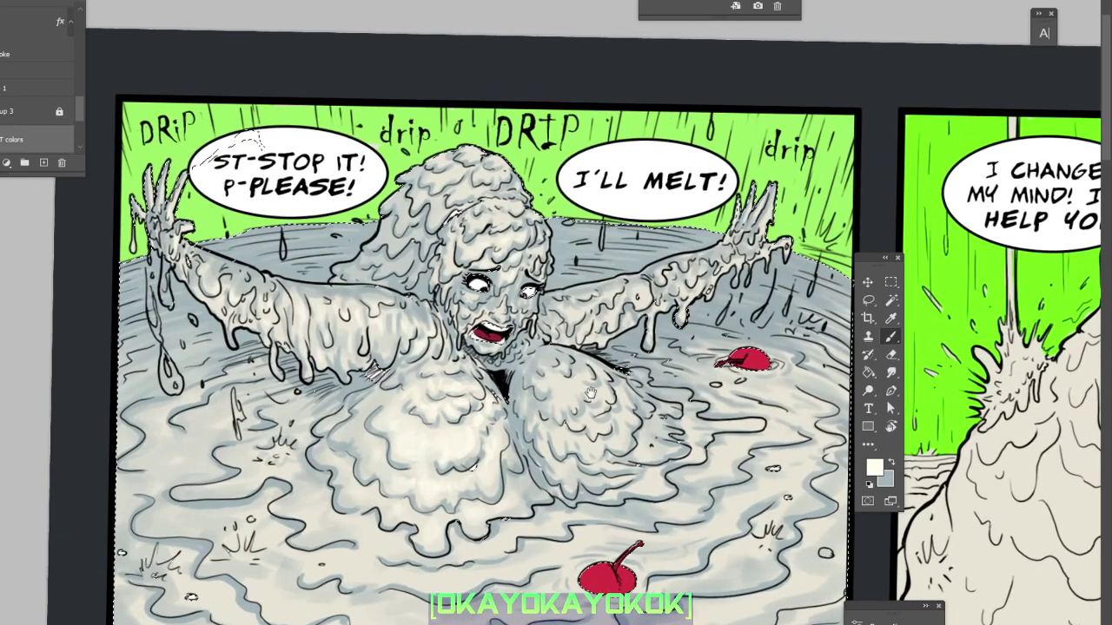
# Paint off-white highlights on the chest folds and arm below the "I'LL MELT!" balloon, using 28 px and 20 px brushes.
pyautogui.rightClick(580, 387)
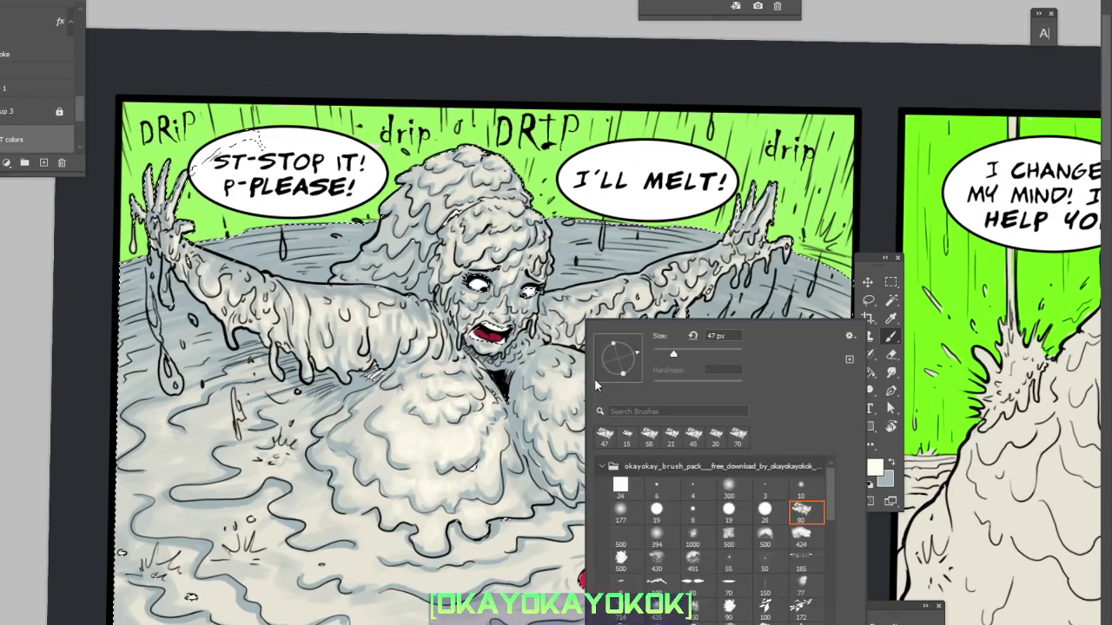
pyautogui.press('Return')
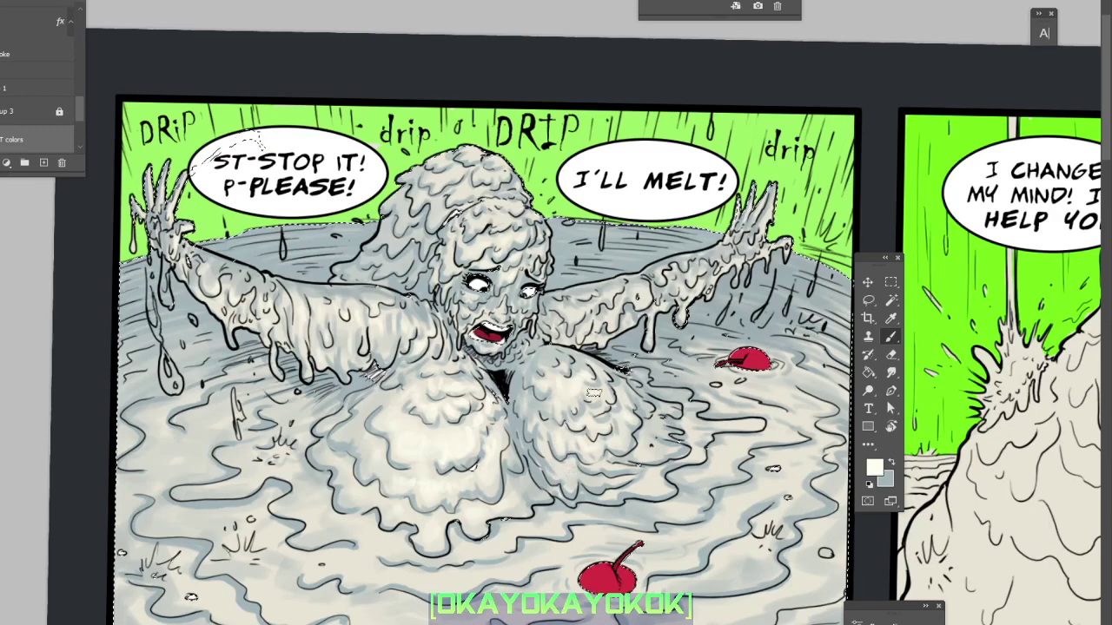
pyautogui.moveTo(666, 424); pyautogui.dragTo(691, 384)
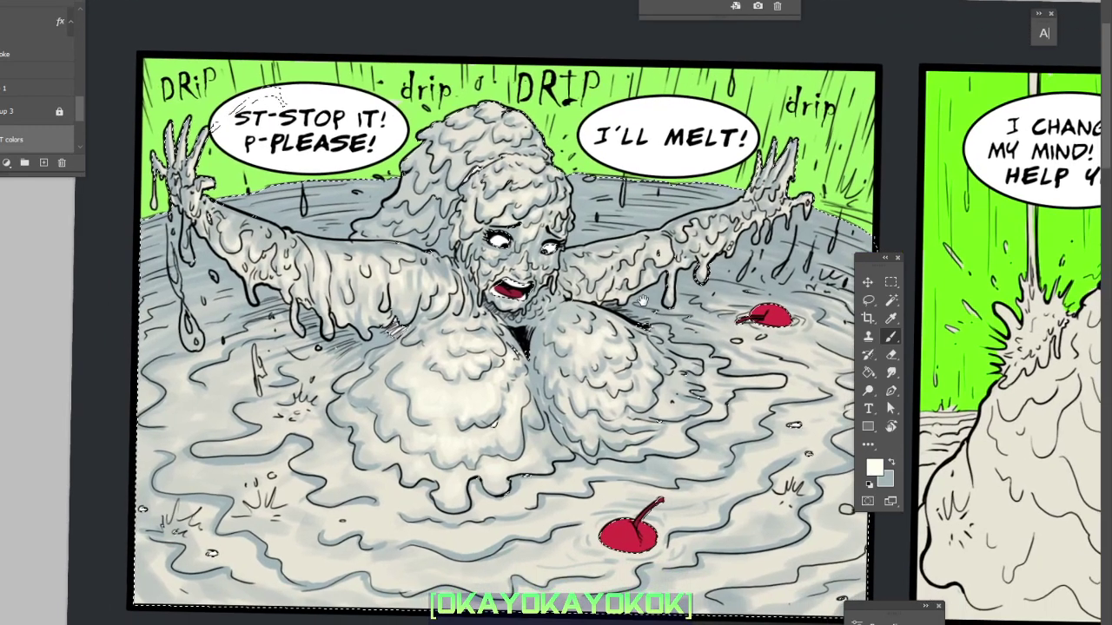
pyautogui.rightClick(646, 264)
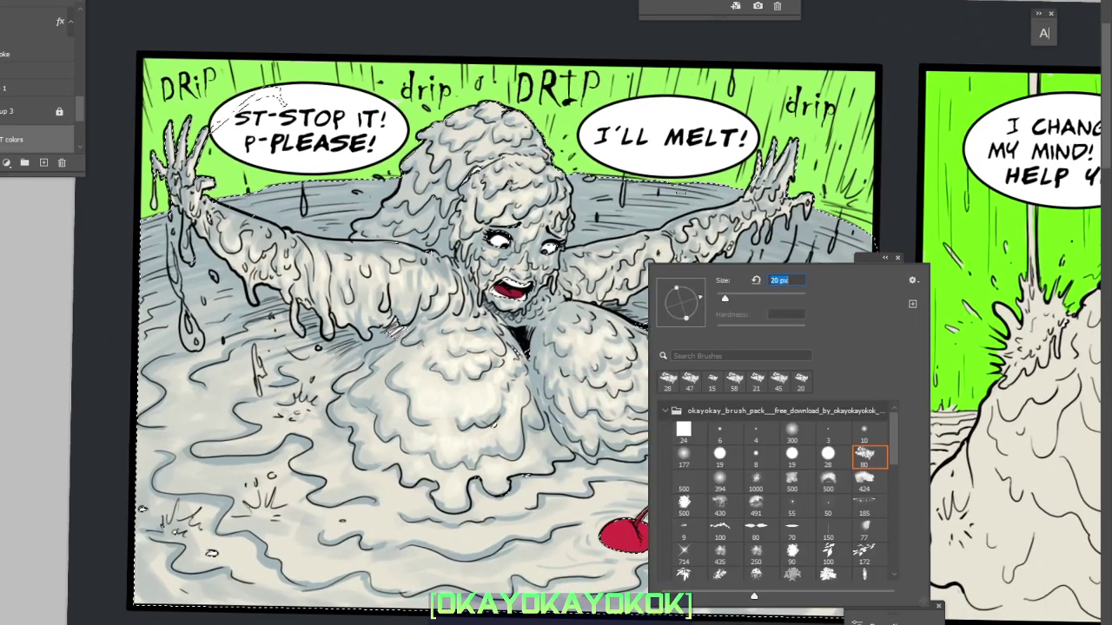
pyautogui.press('Return')
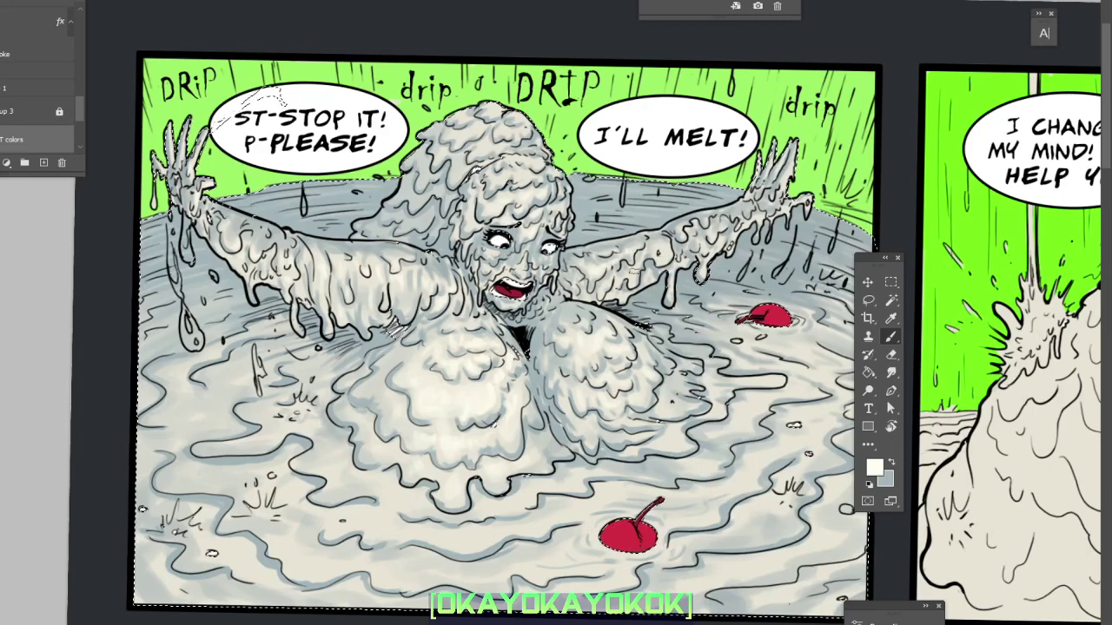
pyautogui.moveTo(653, 254); pyautogui.dragTo(659, 257)
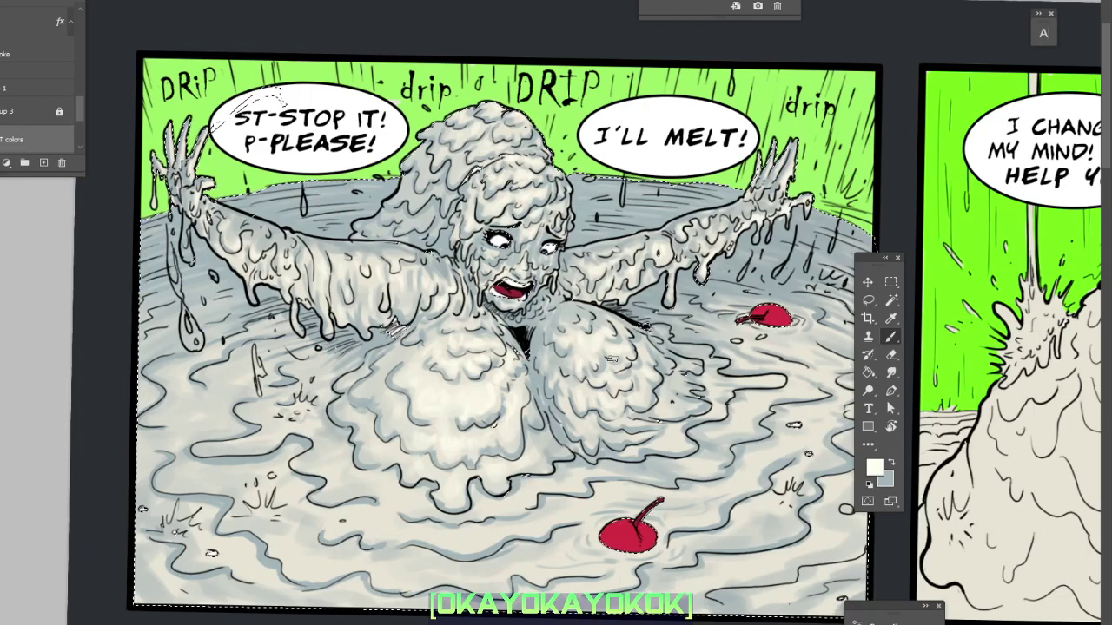
# Add off-white highlights between the ripples across the lower cream pool and around the foreground cherry.
pyautogui.moveTo(696, 409); pyautogui.dragTo(688, 413)
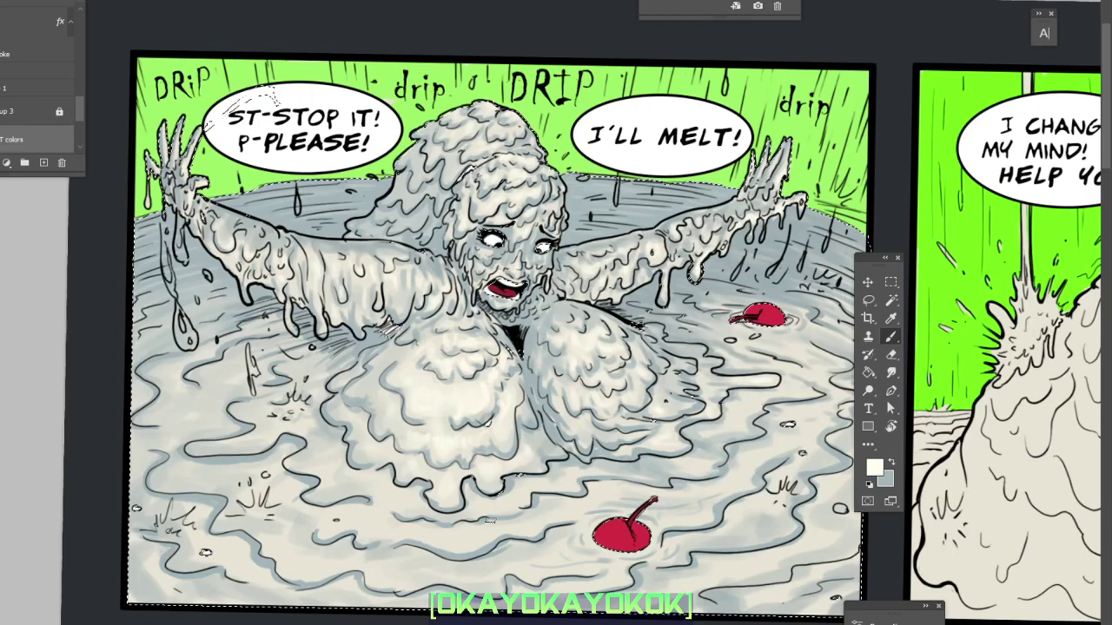
pyautogui.moveTo(491, 521); pyautogui.dragTo(469, 519)
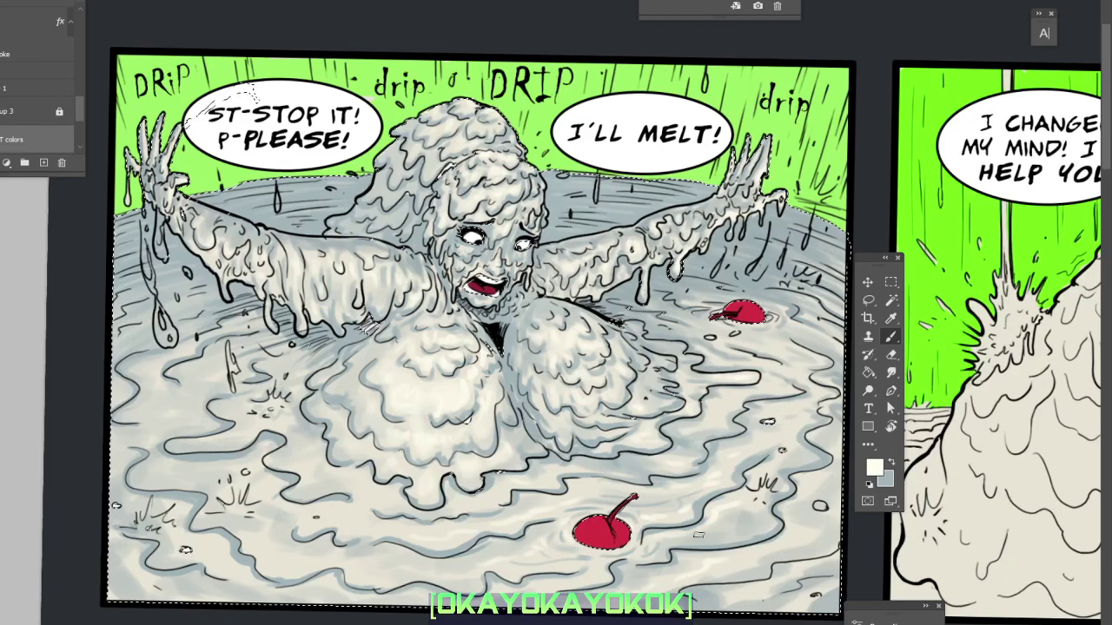
pyautogui.moveTo(729, 566); pyautogui.dragTo(758, 482)
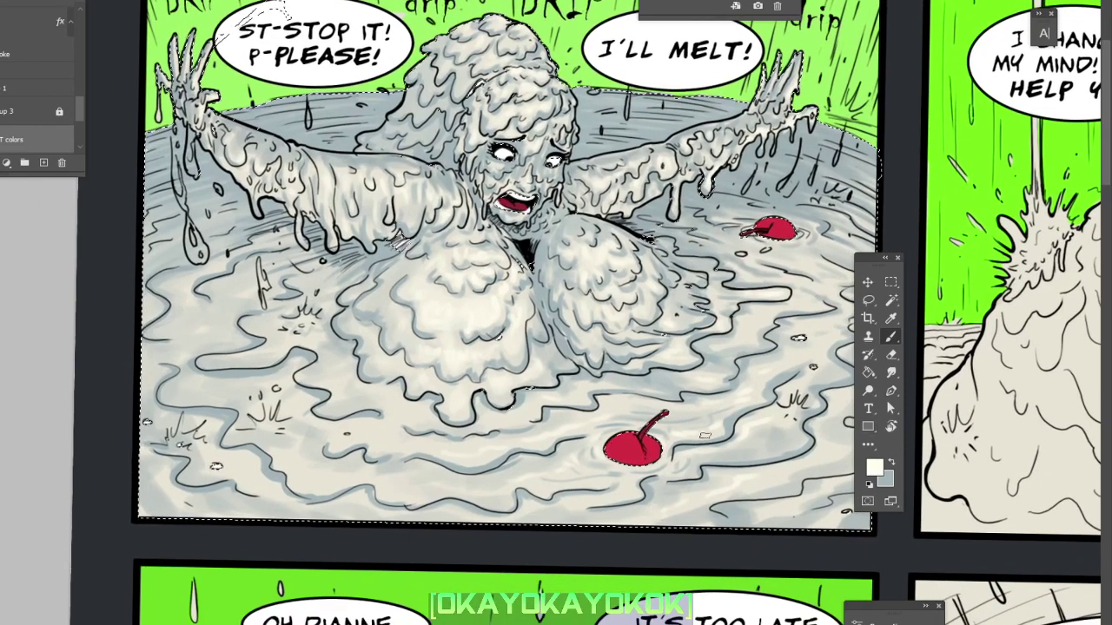
pyautogui.moveTo(793, 422); pyautogui.dragTo(708, 426)
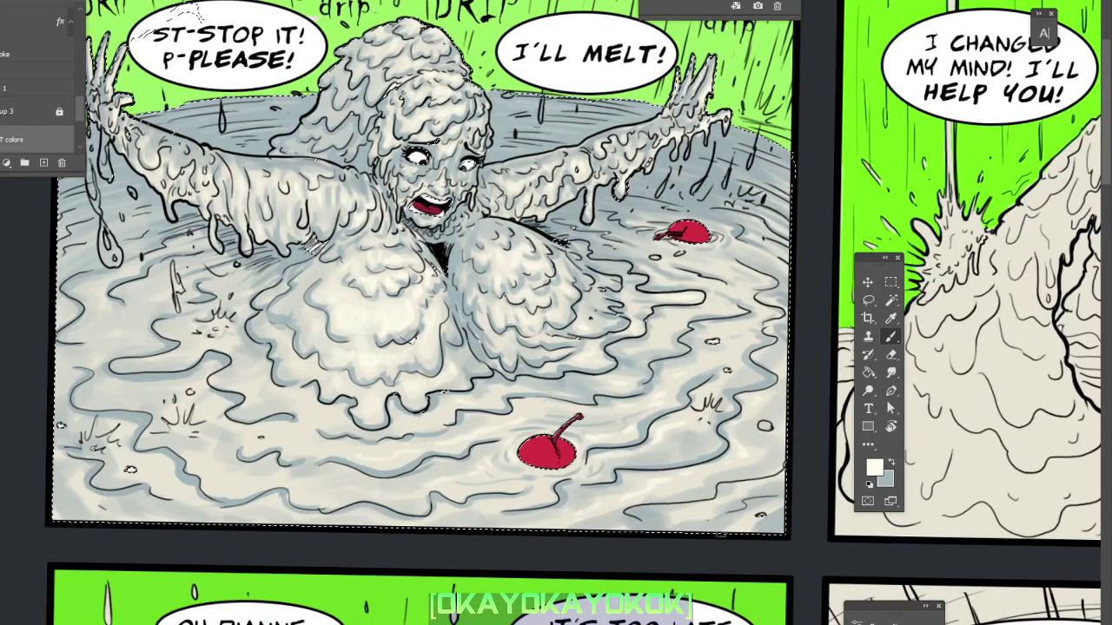
pyautogui.scroll(-2, 522, 391)
pyautogui.scroll(-1, 521, 391)
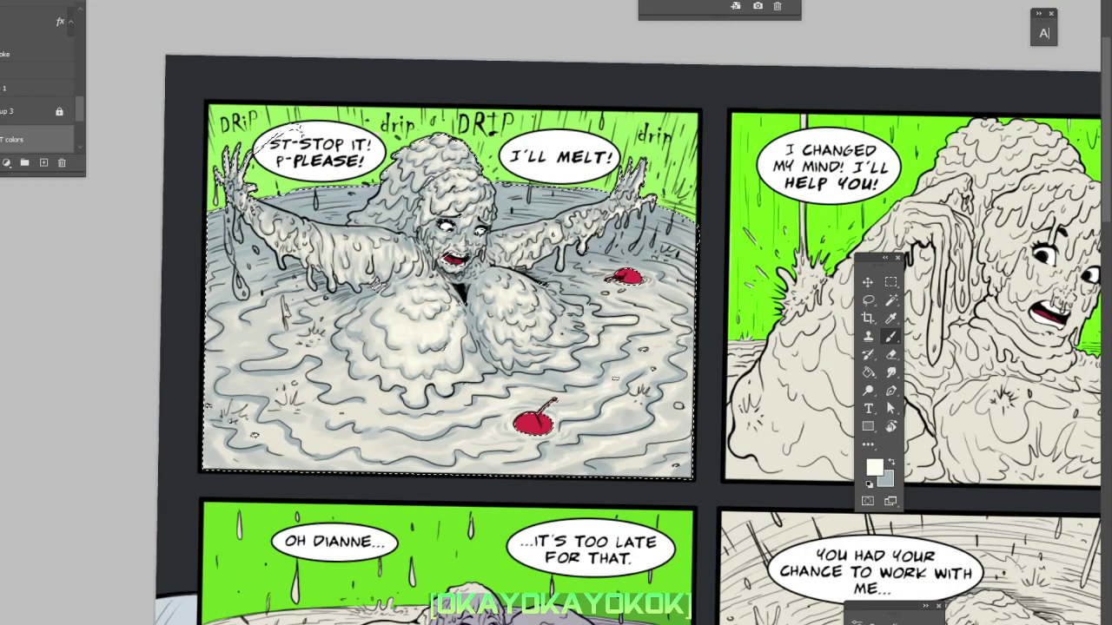
pyautogui.hscroll(-1, 626, 338)
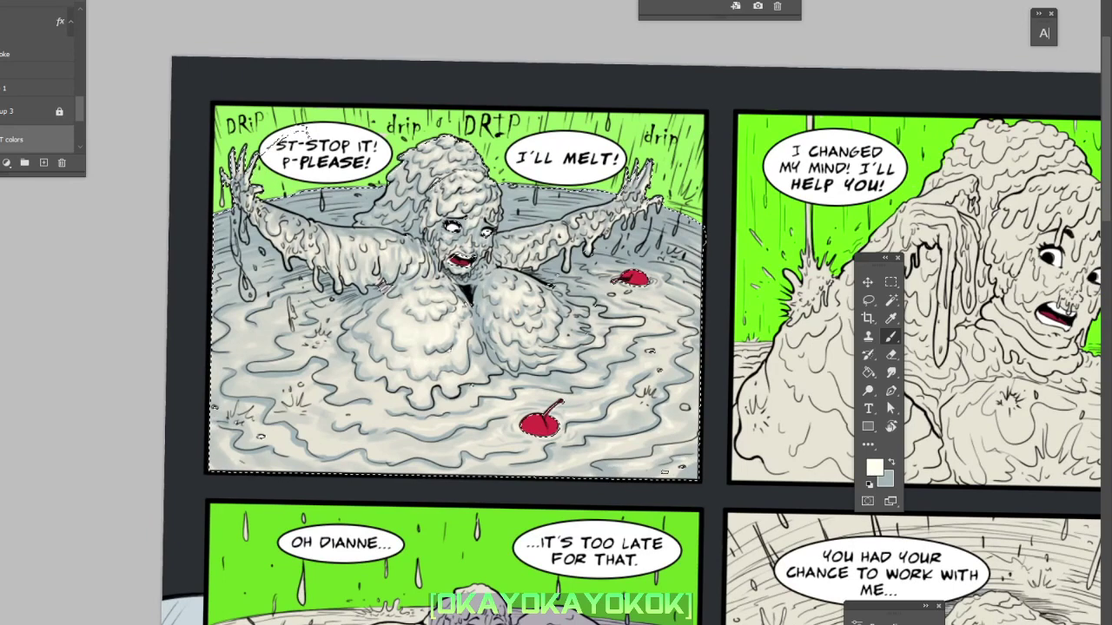
# Touch up the dripping hand and its hanging drips below the "ST-STOP IT!" balloon with a 14 px off-white brush.
pyautogui.moveTo(384, 287); pyautogui.dragTo(408, 318)
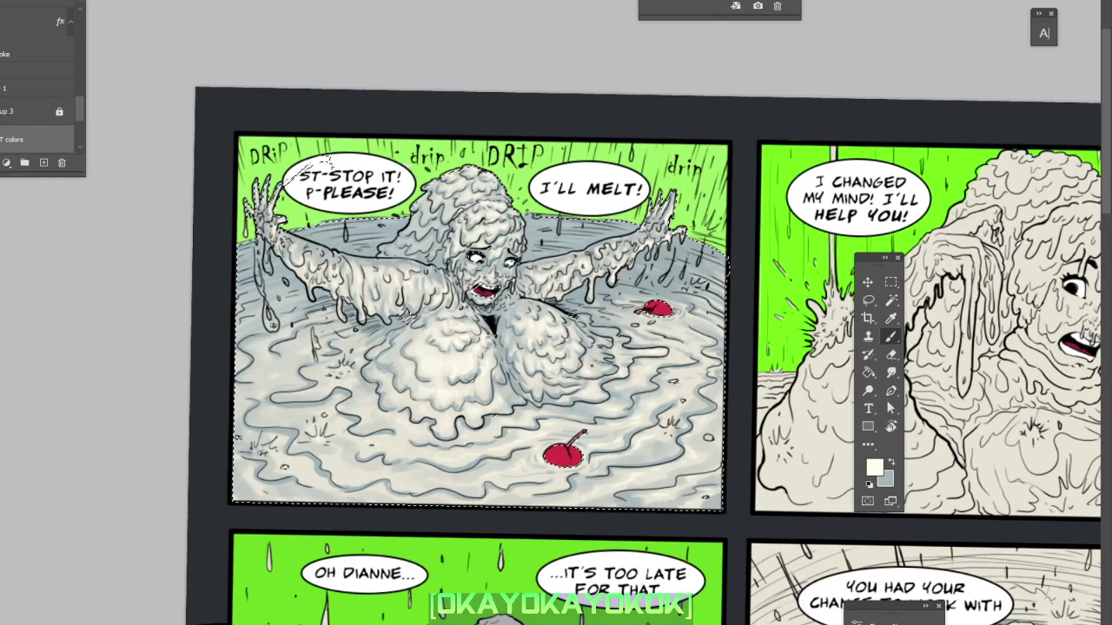
pyautogui.rightClick(279, 276)
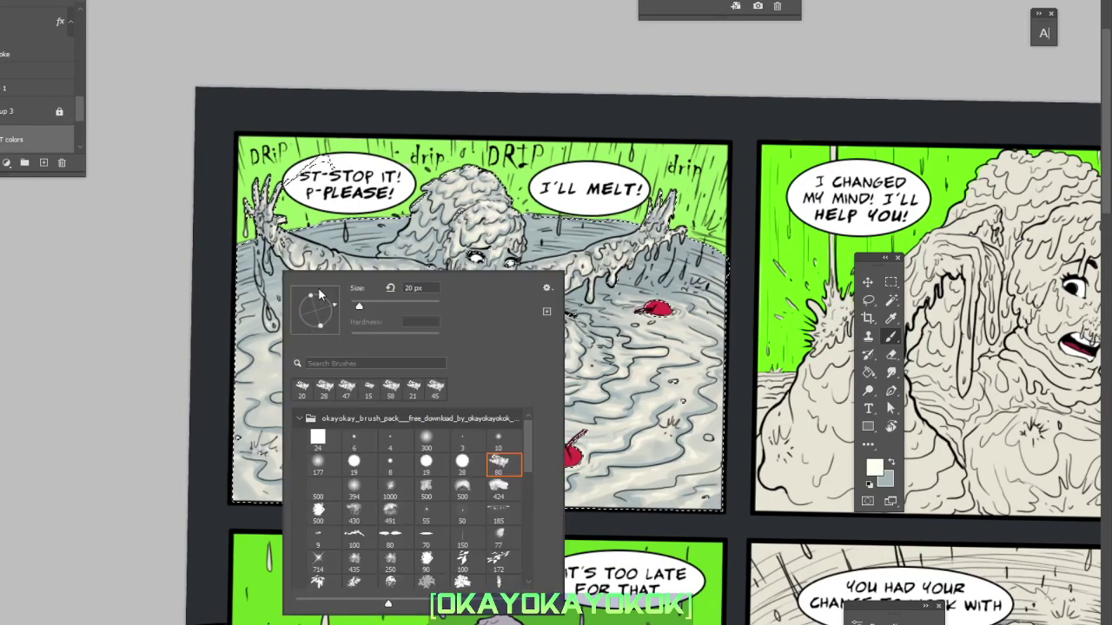
pyautogui.moveTo(363, 307); pyautogui.dragTo(357, 307)
pyautogui.press('Return')
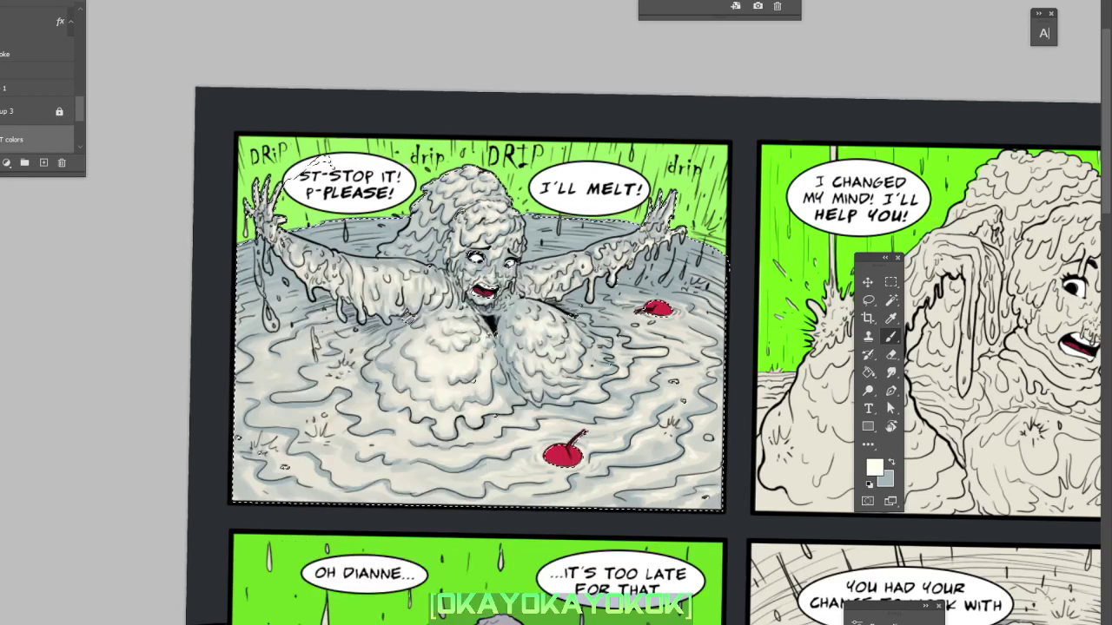
pyautogui.moveTo(271, 262); pyautogui.dragTo(270, 274)
pyautogui.moveTo(256, 225); pyautogui.dragTo(254, 241)
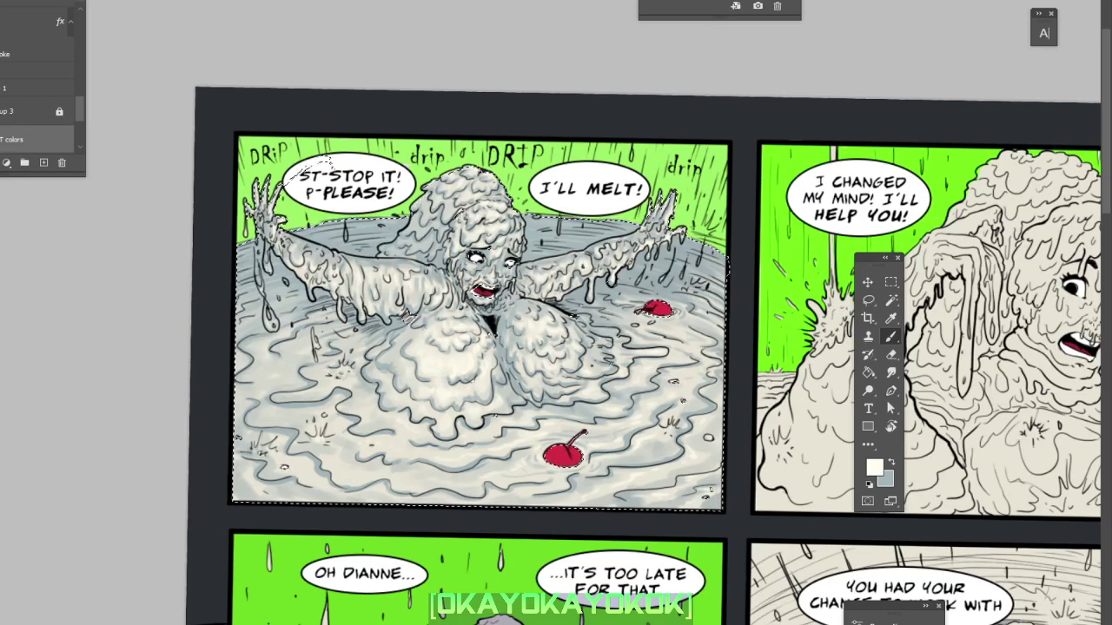
pyautogui.scroll(1, 300, 165)
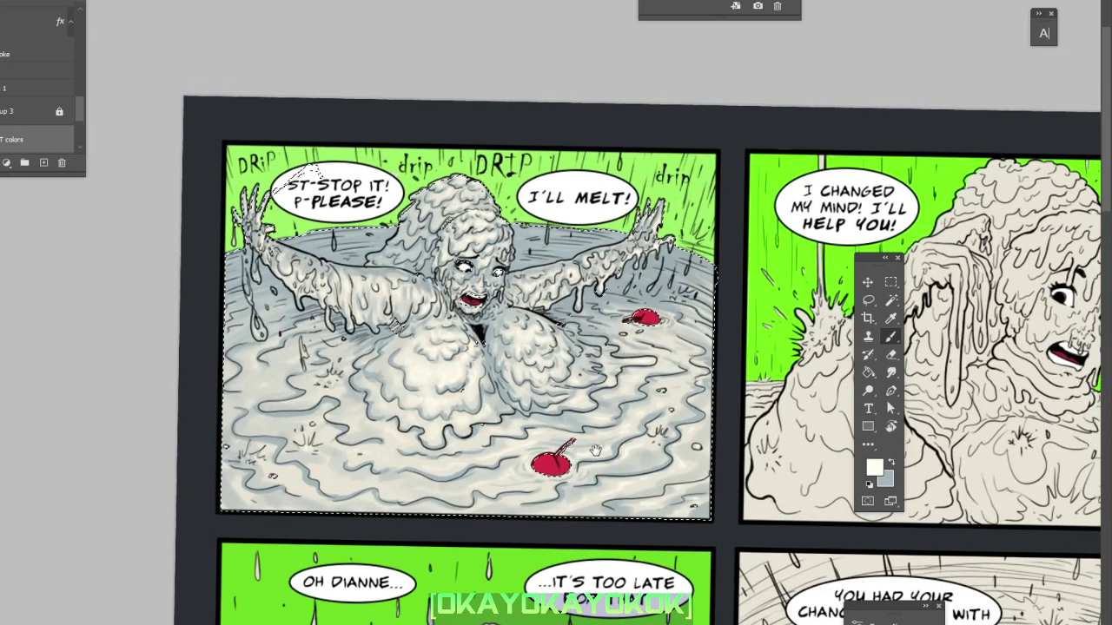
# Replace the cream selection with a rectangular selection around the first comic panel and add a new layer.
pyautogui.click(868, 299)
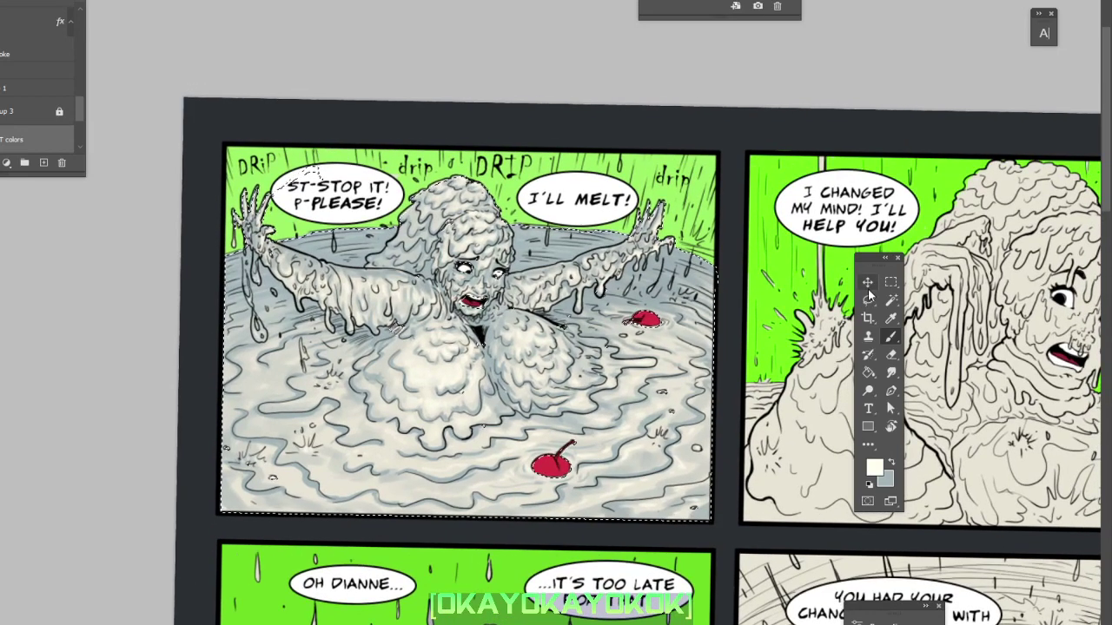
pyautogui.click(766, 305)
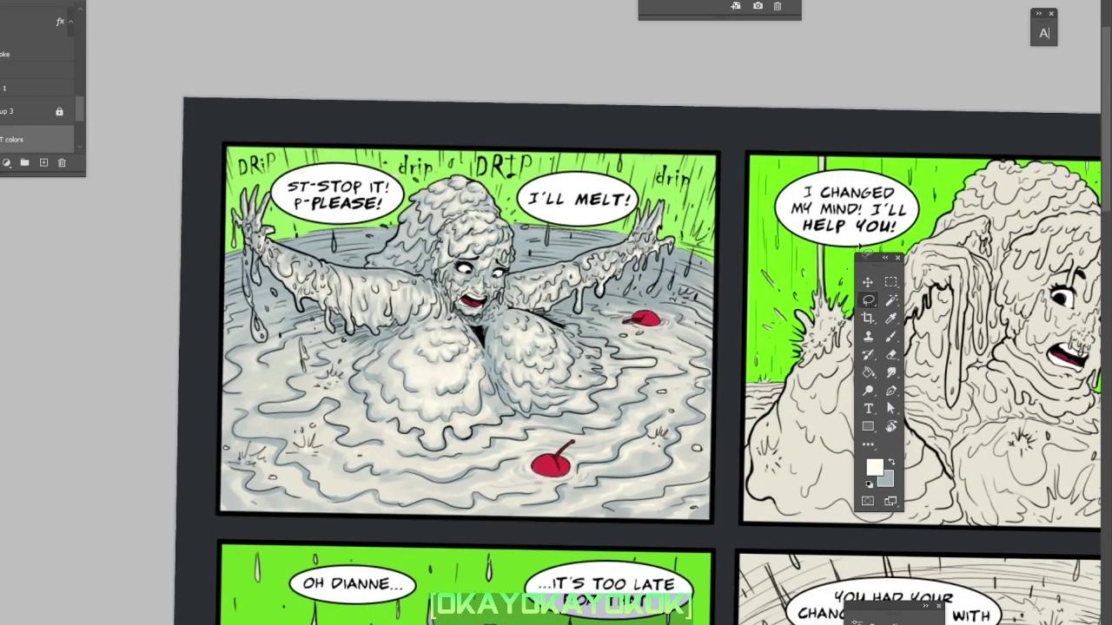
pyautogui.click(890, 282)
pyautogui.moveTo(717, 152); pyautogui.dragTo(218, 520)
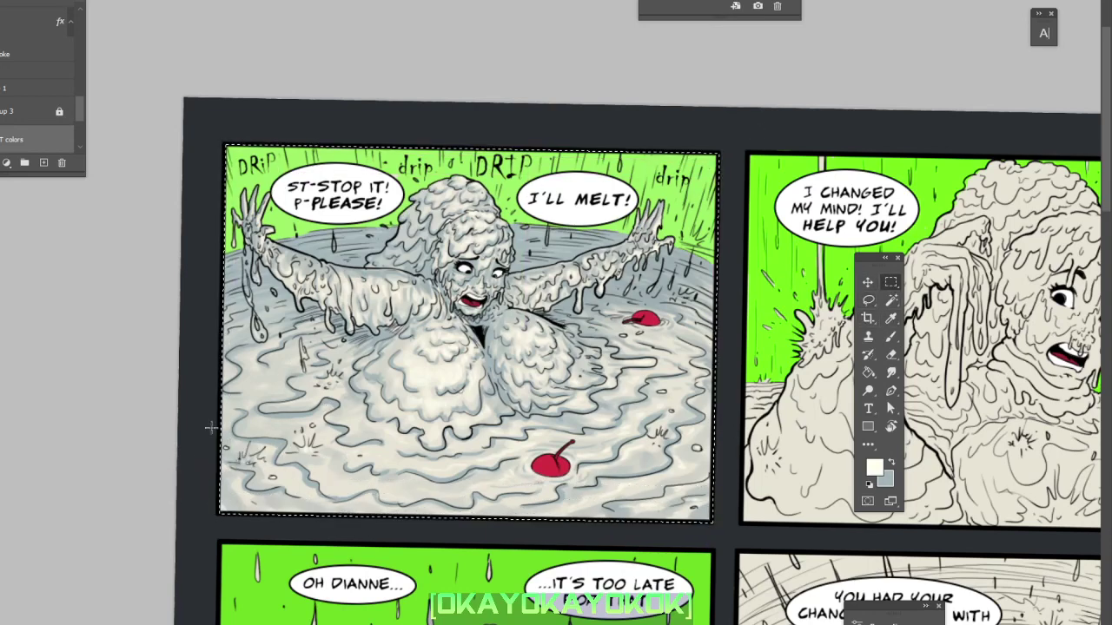
pyautogui.click(44, 162)
# Duplicate the colors layer and move the copy directly beneath the original.
pyautogui.scroll(-2, 75, 110)
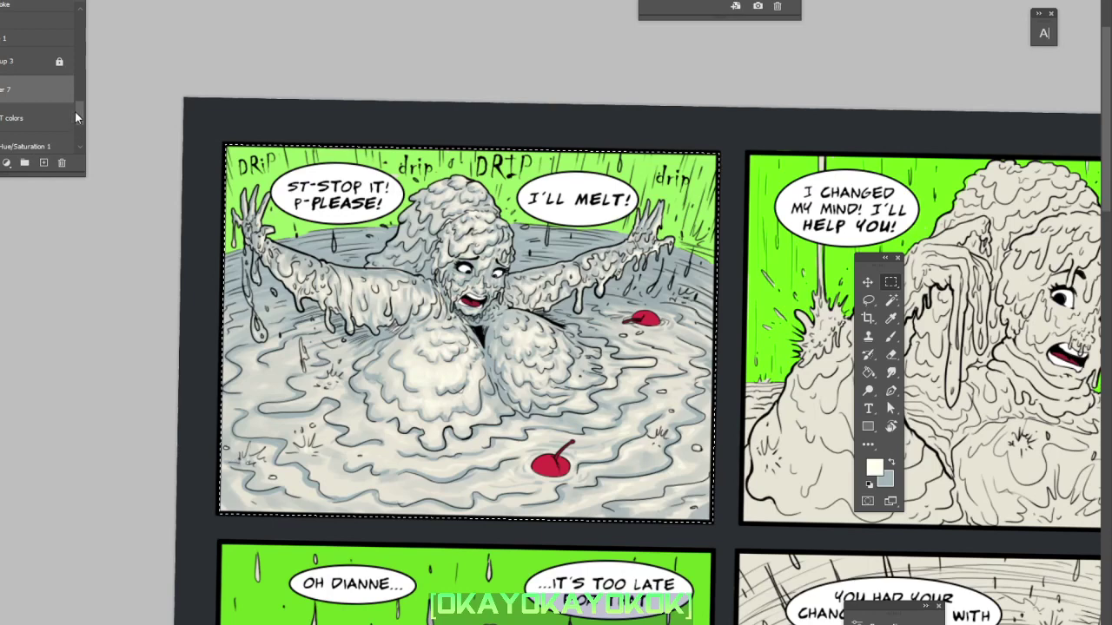
pyautogui.click(44, 119)
pyautogui.moveTo(45, 118); pyautogui.dragTo(43, 162)
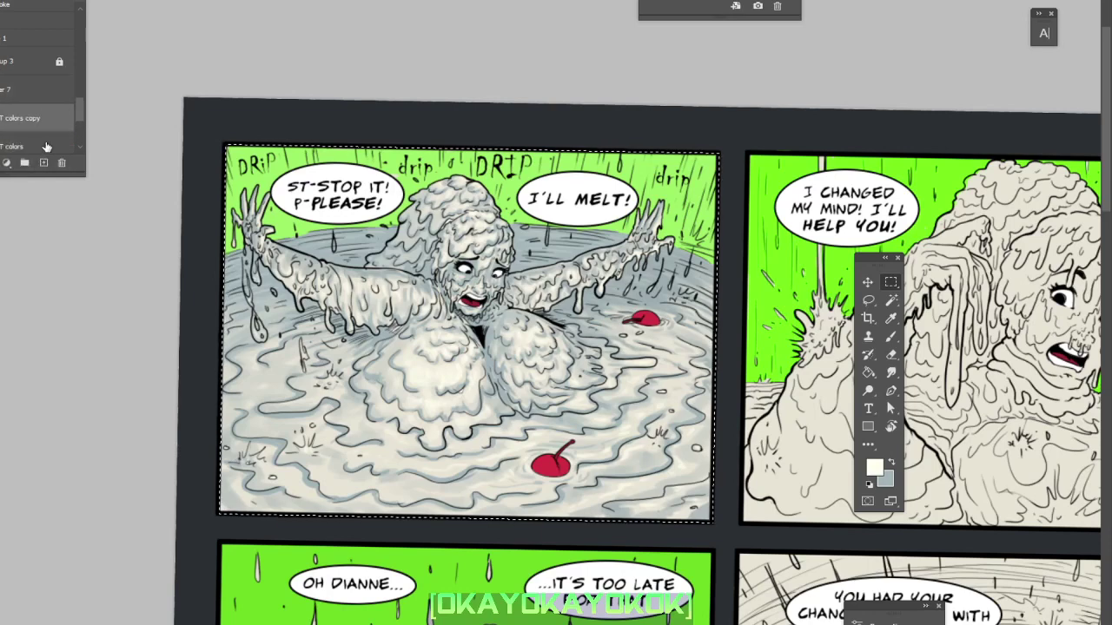
pyautogui.moveTo(77, 103); pyautogui.dragTo(79, 113)
pyautogui.moveTo(34, 83); pyautogui.dragTo(42, 120)
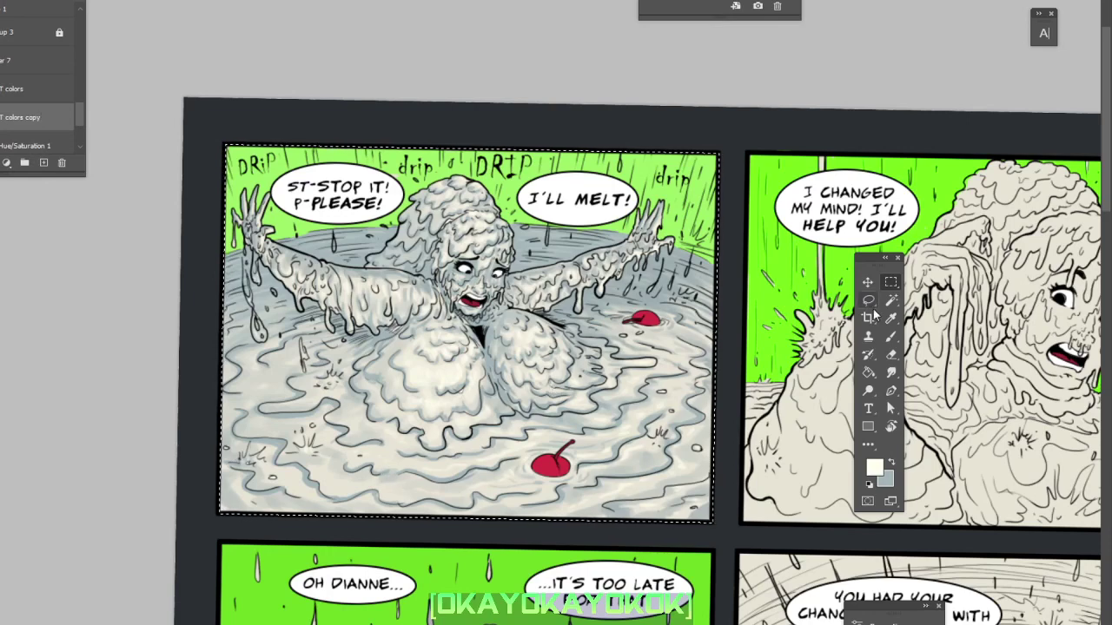
# Paint thin off-white rain streaks across the first panel's background on Layer 7.
pyautogui.click(890, 336)
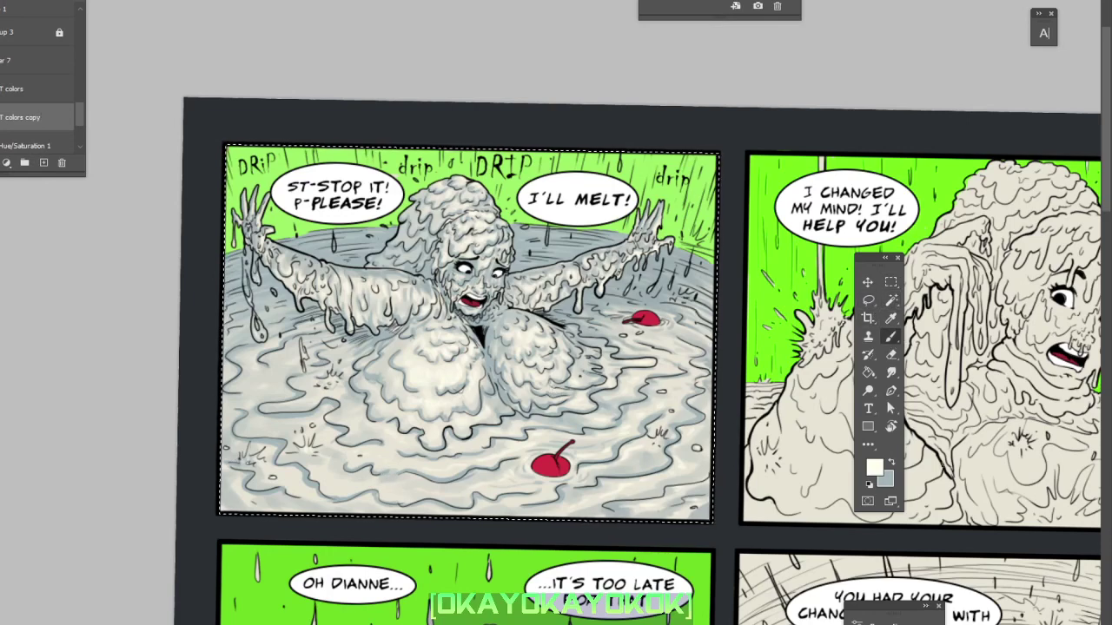
pyautogui.click(890, 426)
pyautogui.moveTo(809, 494); pyautogui.dragTo(827, 476)
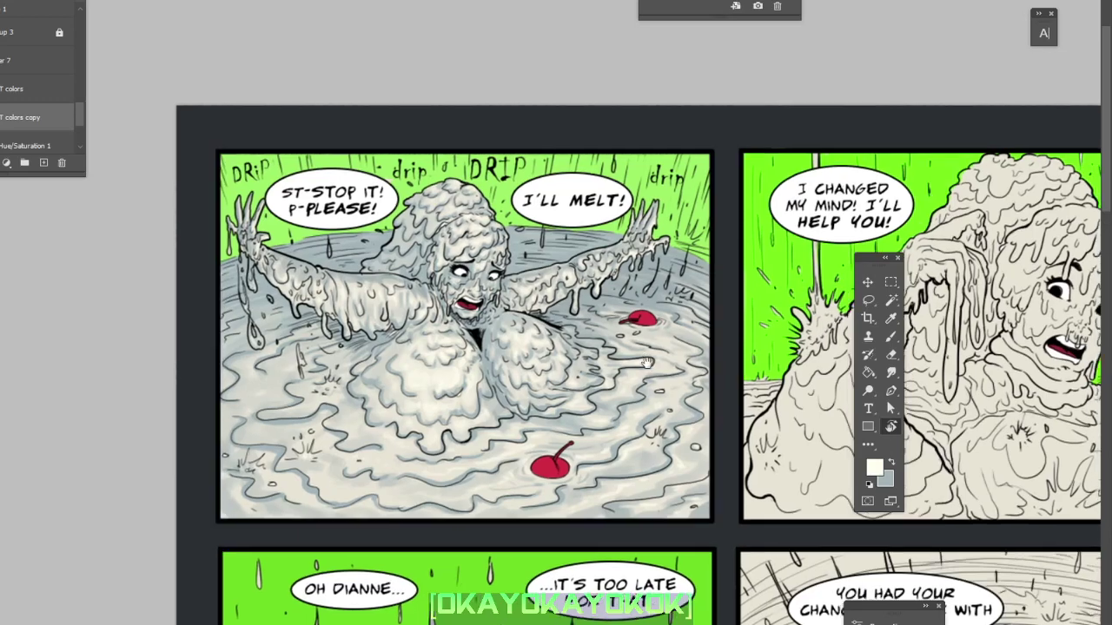
pyautogui.moveTo(656, 335); pyautogui.dragTo(725, 360)
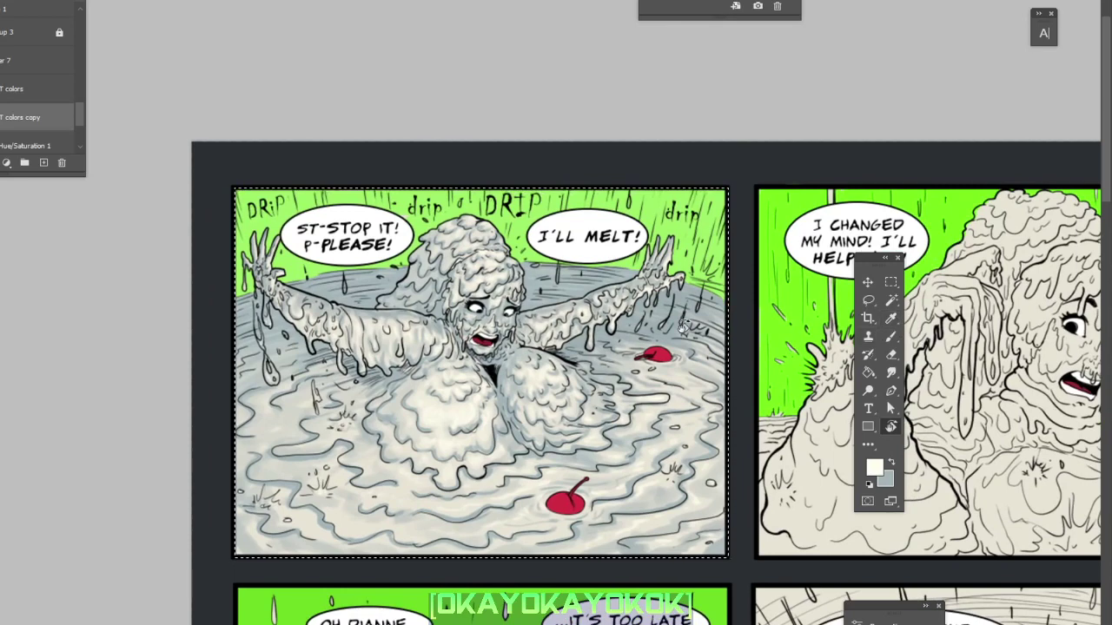
pyautogui.click(890, 337)
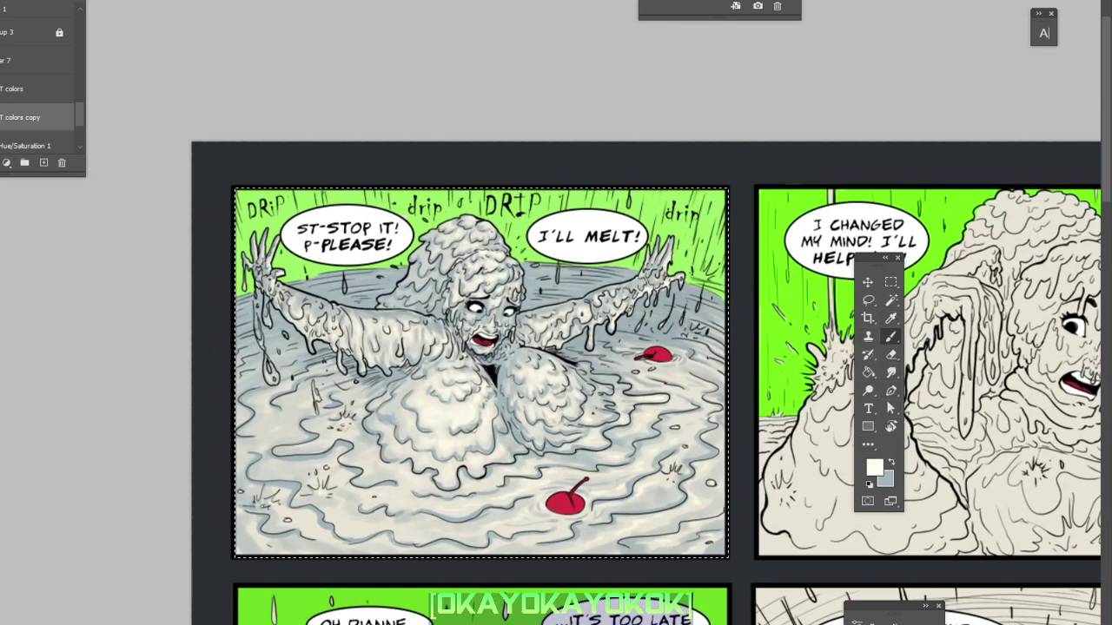
pyautogui.moveTo(81, 120); pyautogui.dragTo(79, 108)
pyautogui.click(38, 91)
pyautogui.click(37, 63)
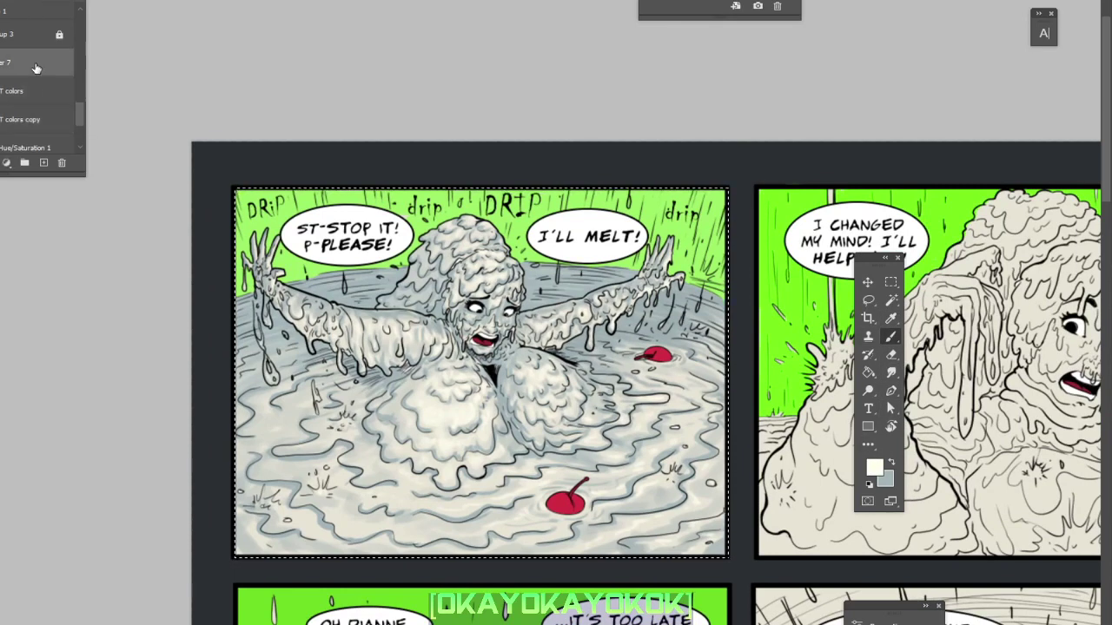
pyautogui.hscroll(-2, 646, 382)
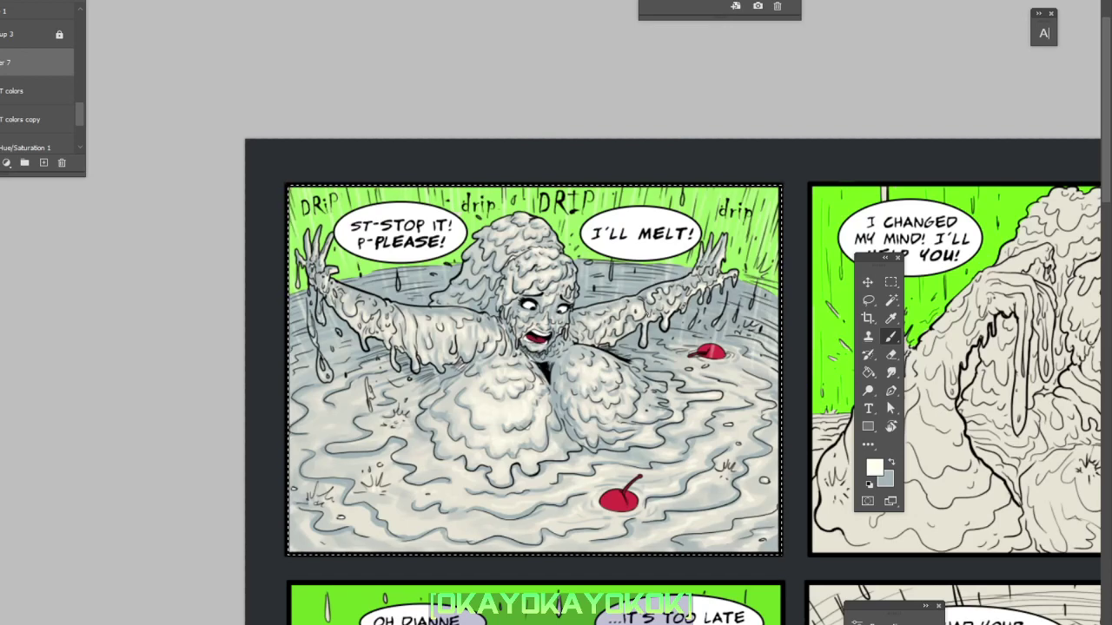
# Choose a different brush tip from the okayokay brush pack and set its size to 53 px.
pyautogui.rightClick(725, 342)
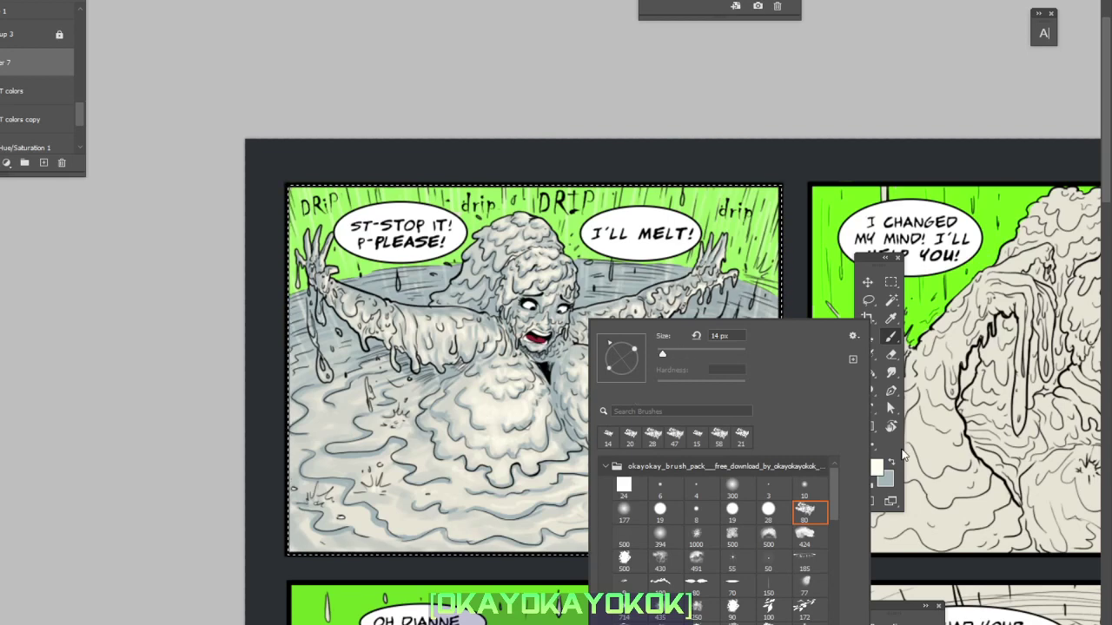
pyautogui.moveTo(835, 500); pyautogui.dragTo(833, 540)
pyautogui.click(806, 580)
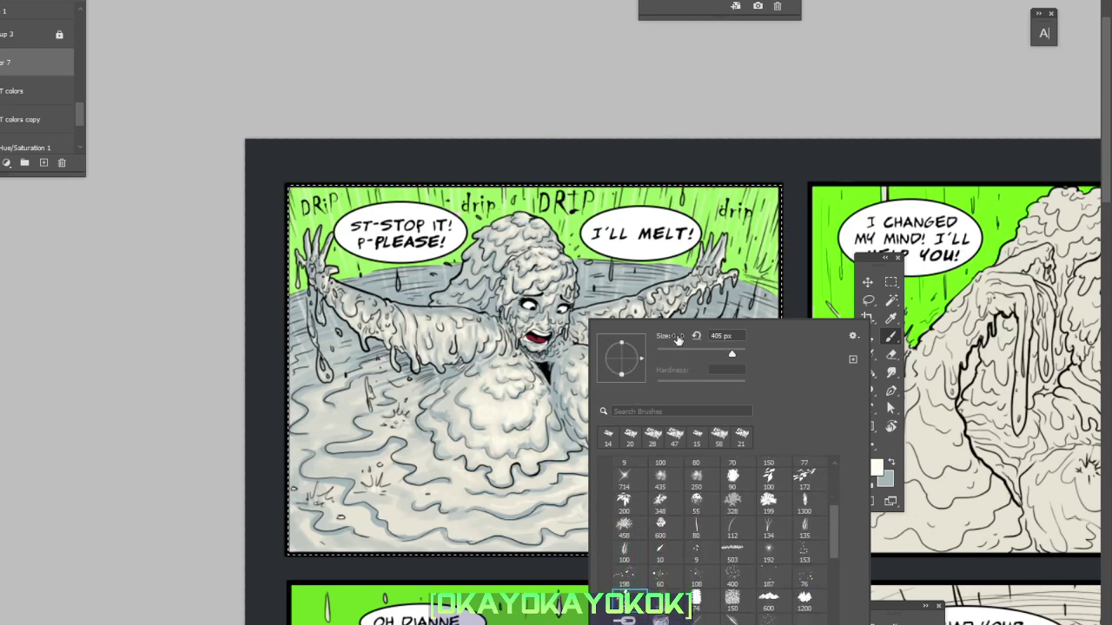
pyautogui.moveTo(674, 347); pyautogui.dragTo(679, 355)
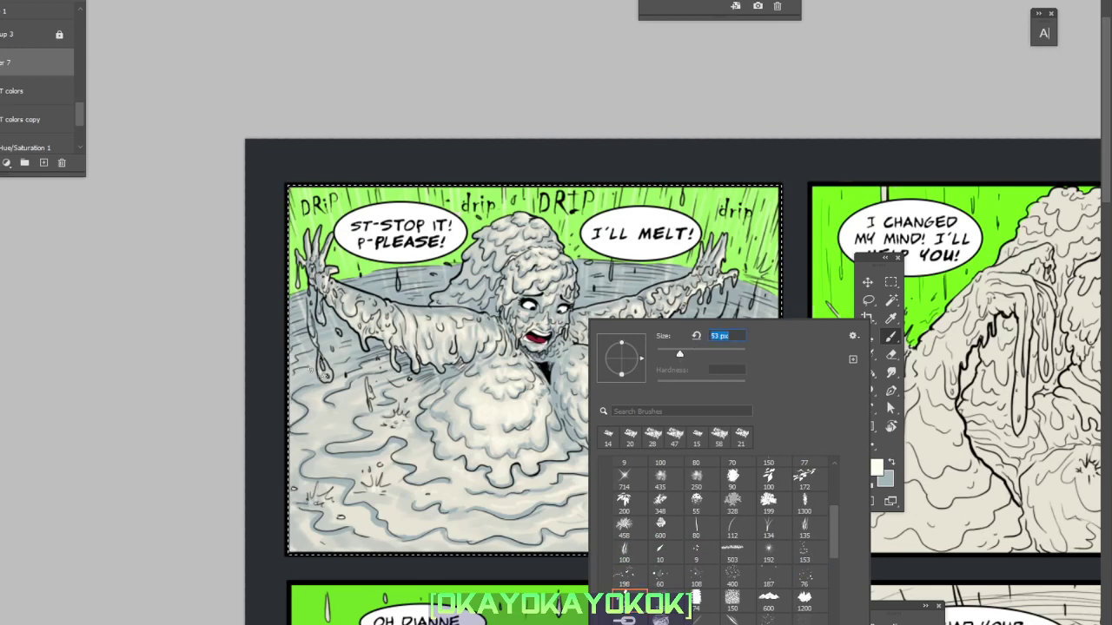
pyautogui.click(246, 392)
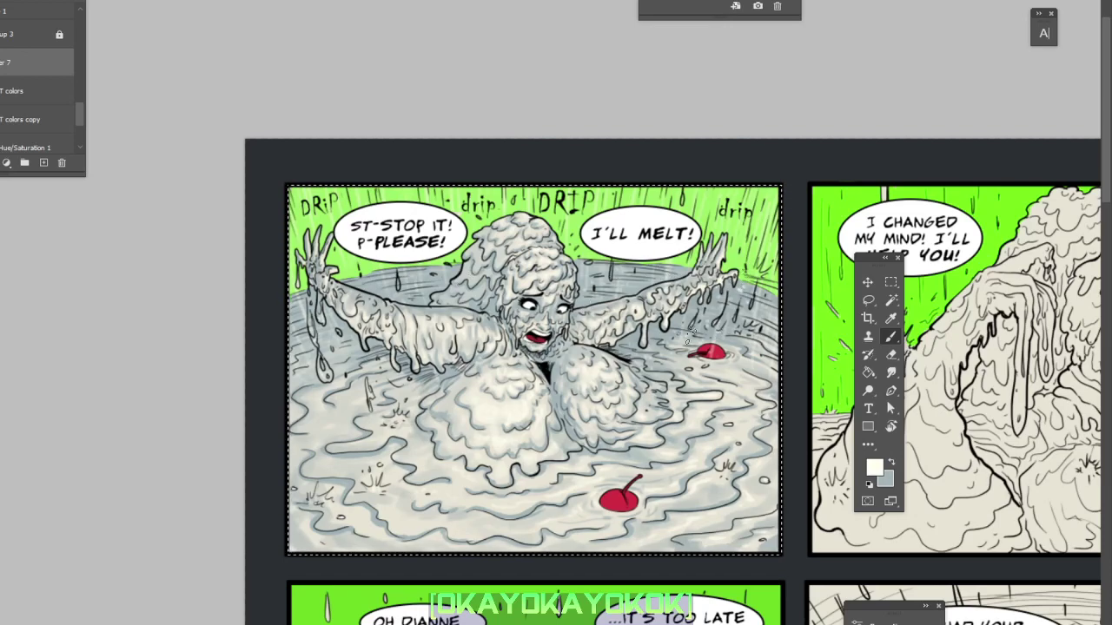
# Switch to the Lasso tool and clear the rectangular selection around the first panel.
pyautogui.press('i')
pyautogui.press('l')
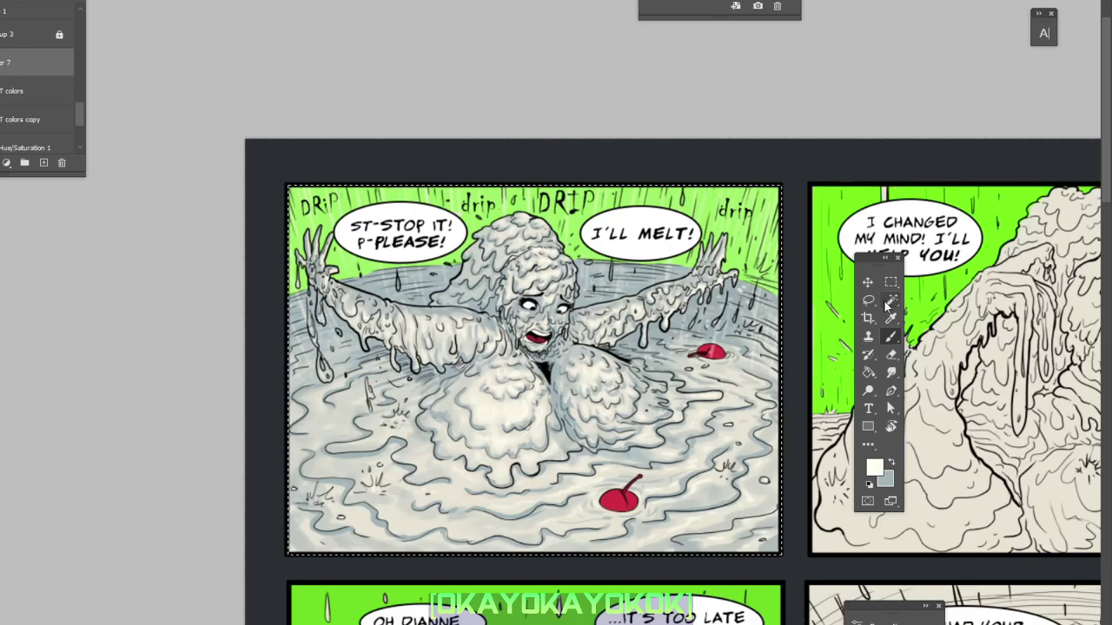
pyautogui.hotkey('ctrl', 'd')
pyautogui.moveTo(779, 478); pyautogui.dragTo(742, 475)
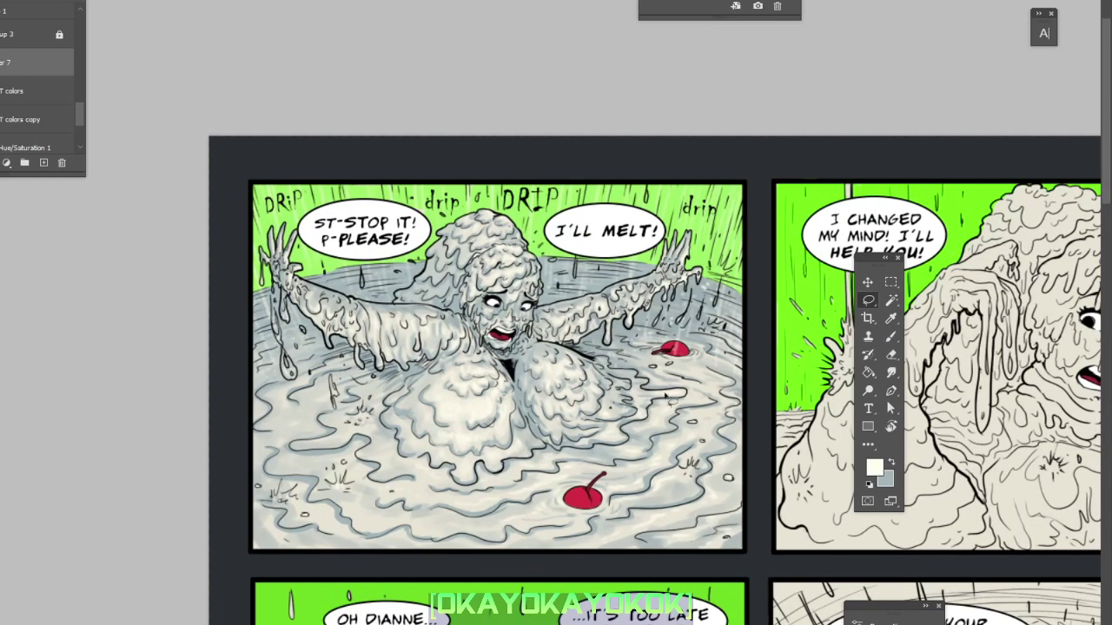
# Select the first panel's green background on the colors layer and subtract the "ST-STOP IT! P-PLEASE!" speech bubble from the selection.
pyautogui.scroll(2, 664, 394)
pyautogui.press('w')
pyautogui.click(43, 92)
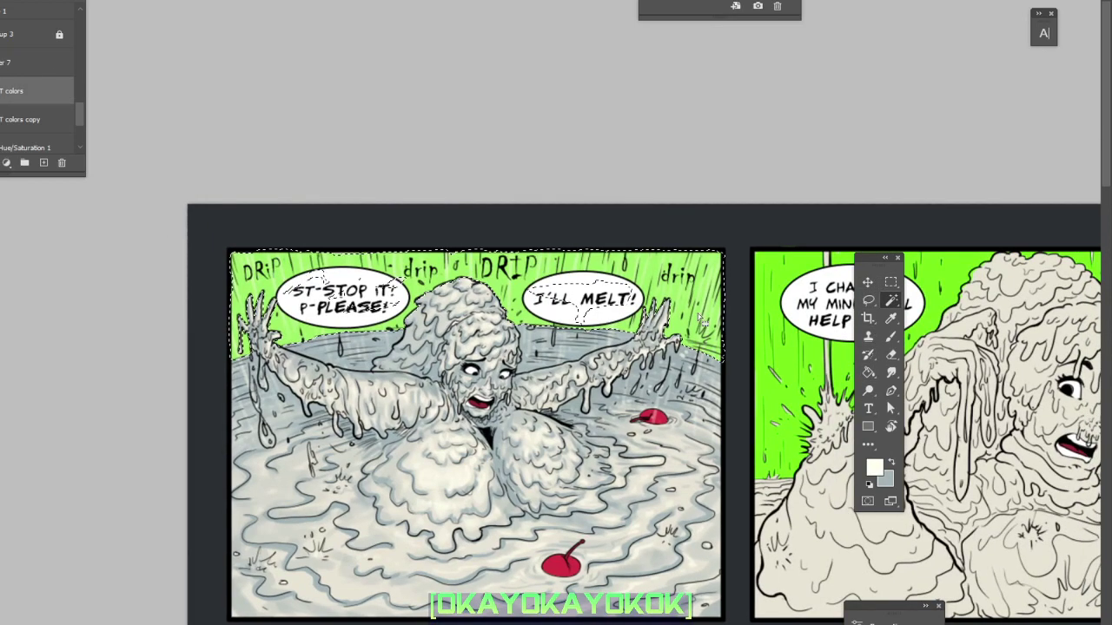
pyautogui.click(869, 301)
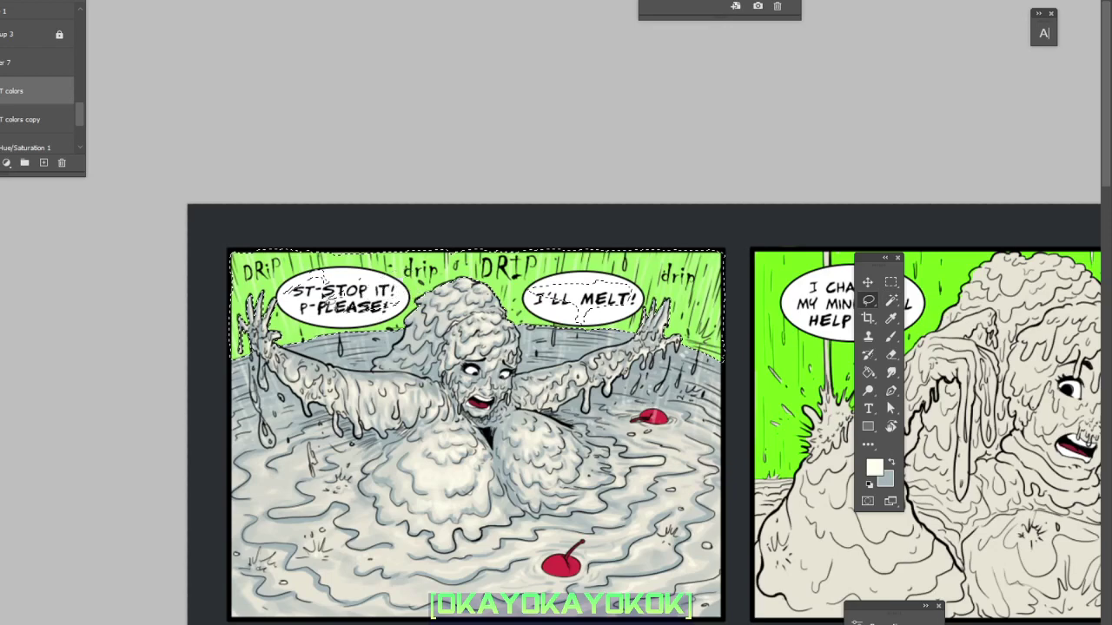
pyautogui.moveTo(321, 276)
pyautogui.mouseDown()
pyautogui.moveTo(290, 286)
pyautogui.moveTo(331, 292)
pyautogui.moveTo(344, 273)
pyautogui.moveTo(360, 279)
pyautogui.moveTo(372, 321)
pyautogui.mouseUp()
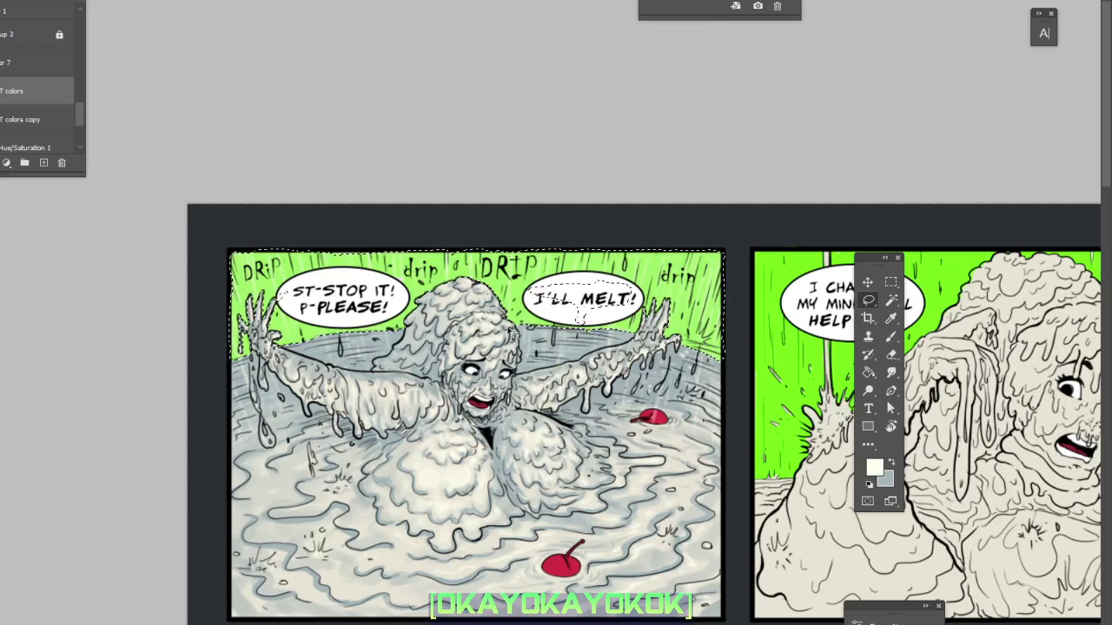
# Fill the selected background of the first panel with blue-grey 7f828d using the Rectangle tool.
pyautogui.click(868, 426)
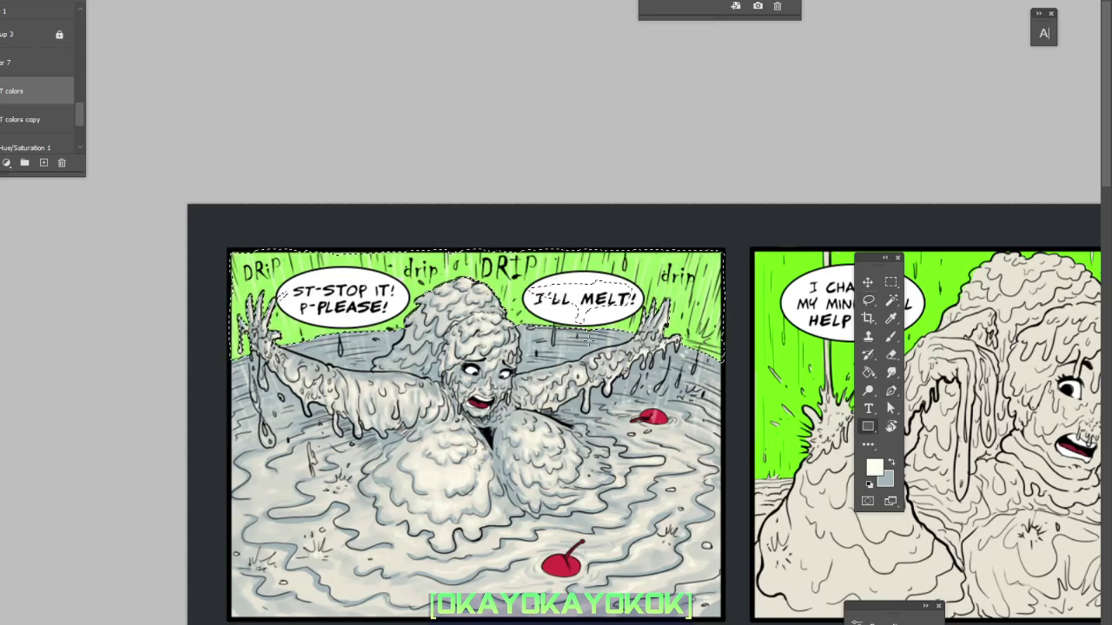
pyautogui.click(874, 468)
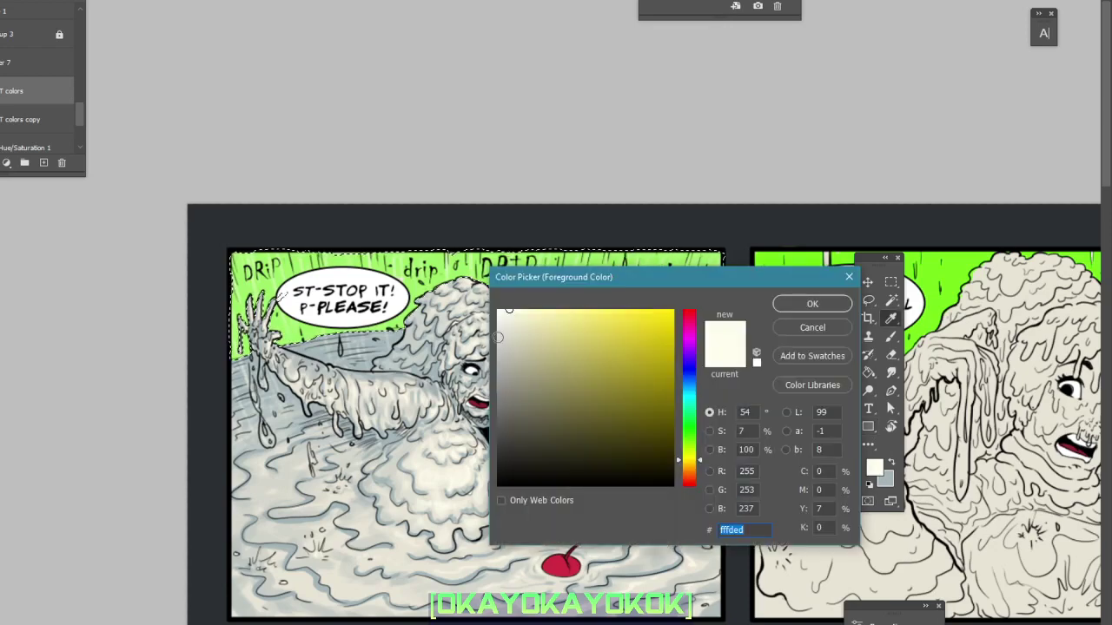
pyautogui.click(514, 388)
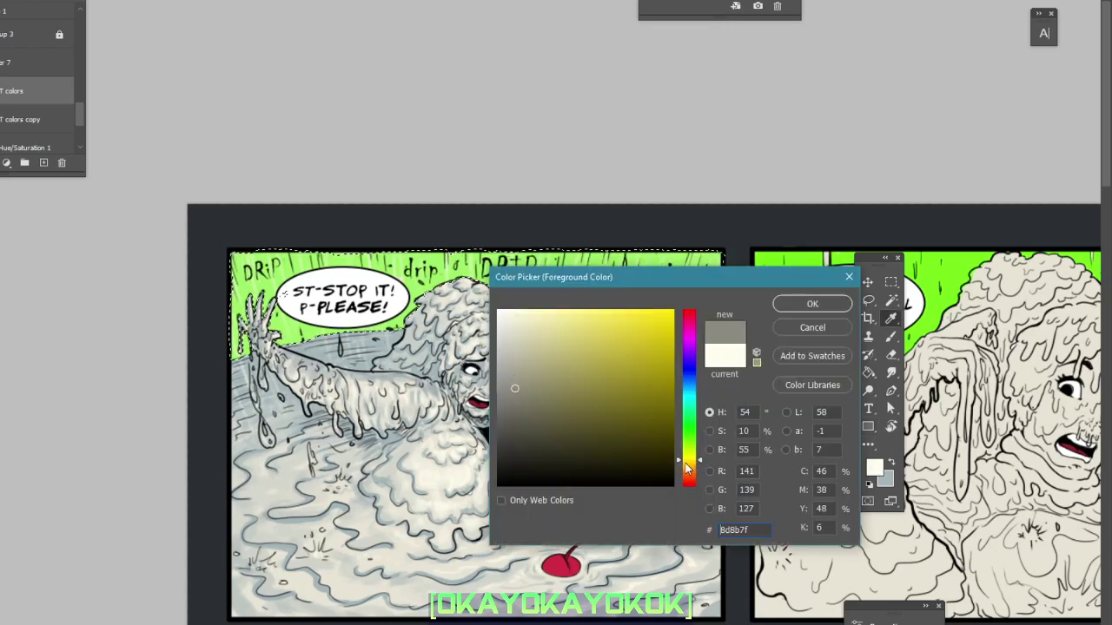
pyautogui.moveTo(692, 381); pyautogui.dragTo(692, 371)
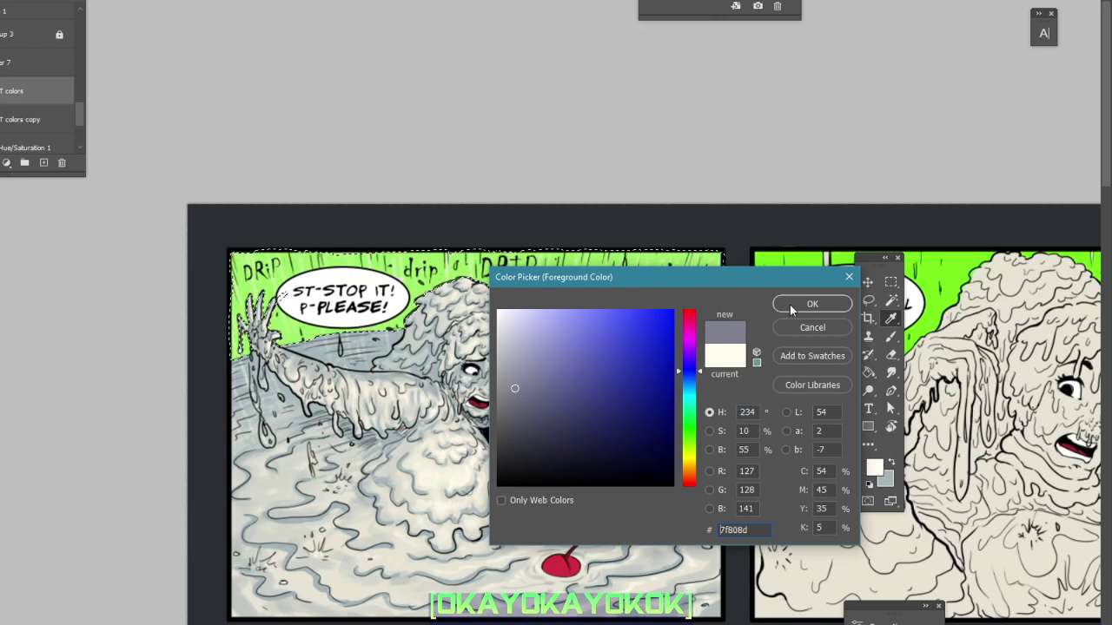
pyautogui.moveTo(696, 374); pyautogui.dragTo(699, 376)
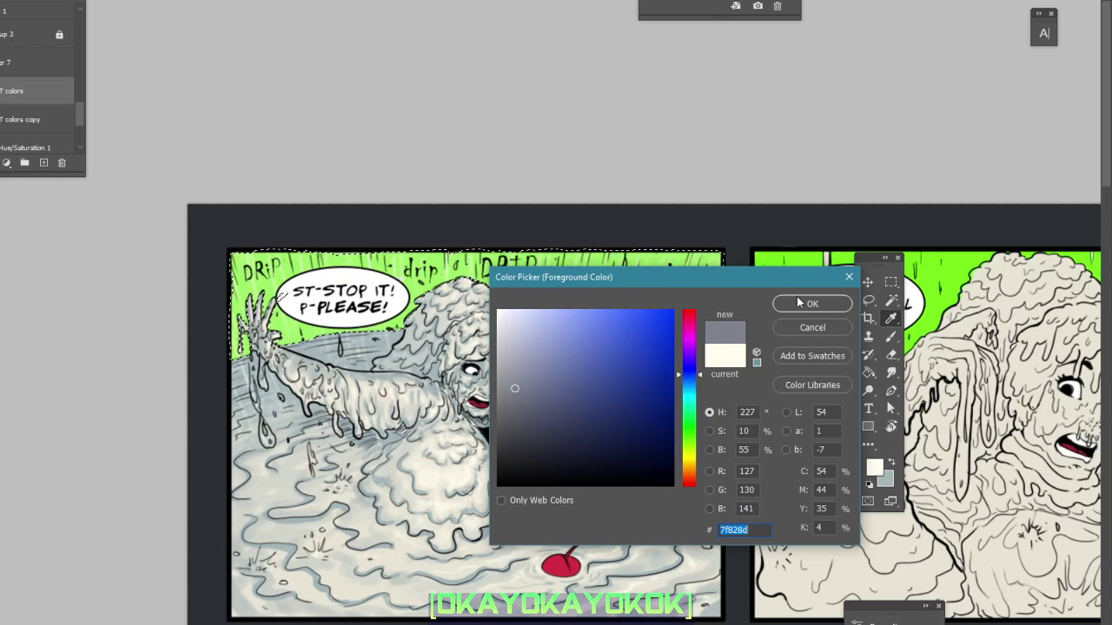
pyautogui.click(799, 301)
pyautogui.press('u')
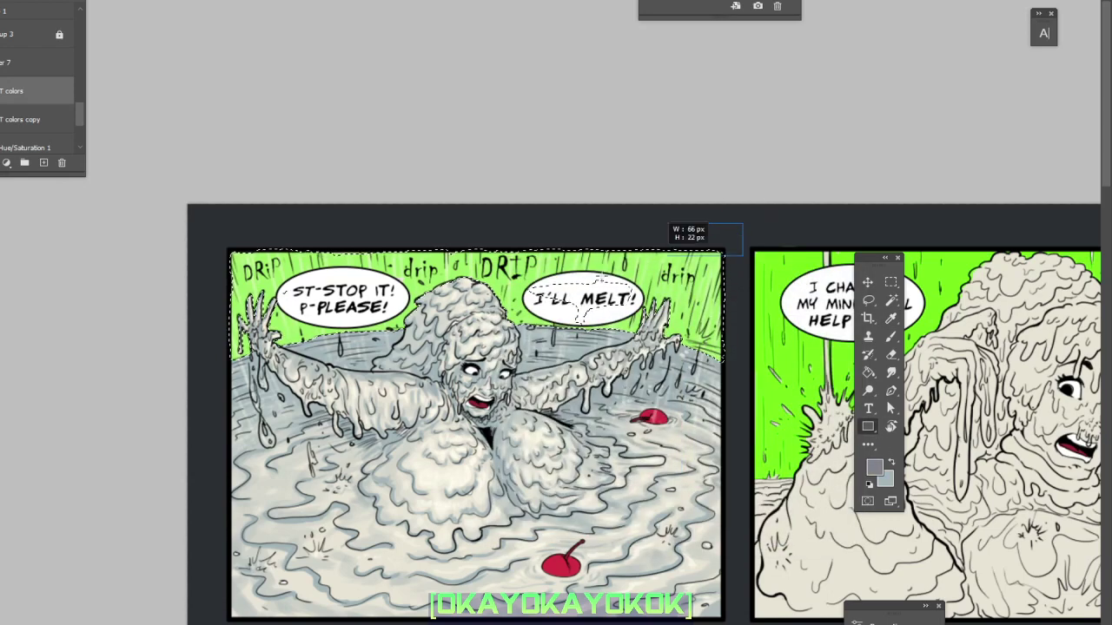
pyautogui.moveTo(668, 255); pyautogui.dragTo(182, 427)
pyautogui.moveTo(653, 429); pyautogui.dragTo(688, 440)
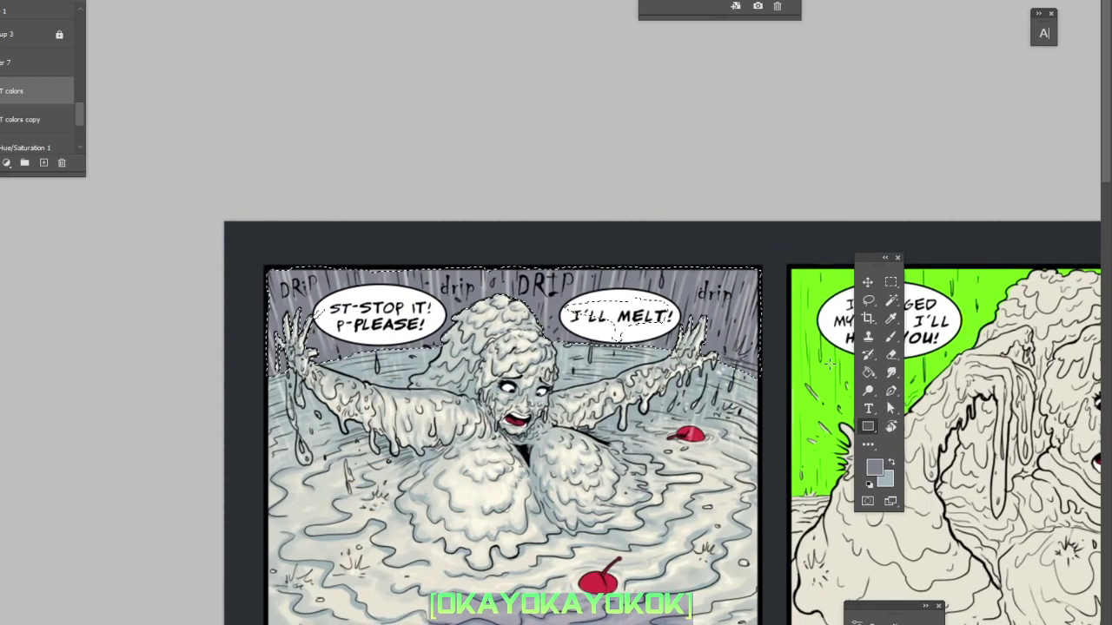
# Darken the upper part of the first panel's background with a textured brush in dark grey 45474e, and clear the selection.
pyautogui.click(893, 339)
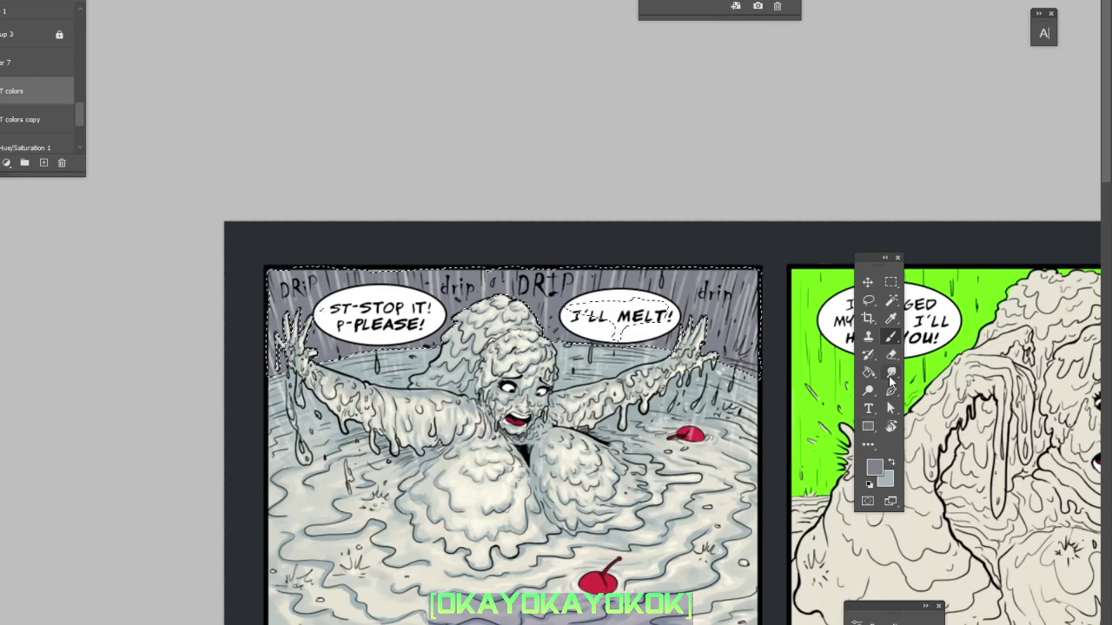
pyautogui.rightClick(615, 337)
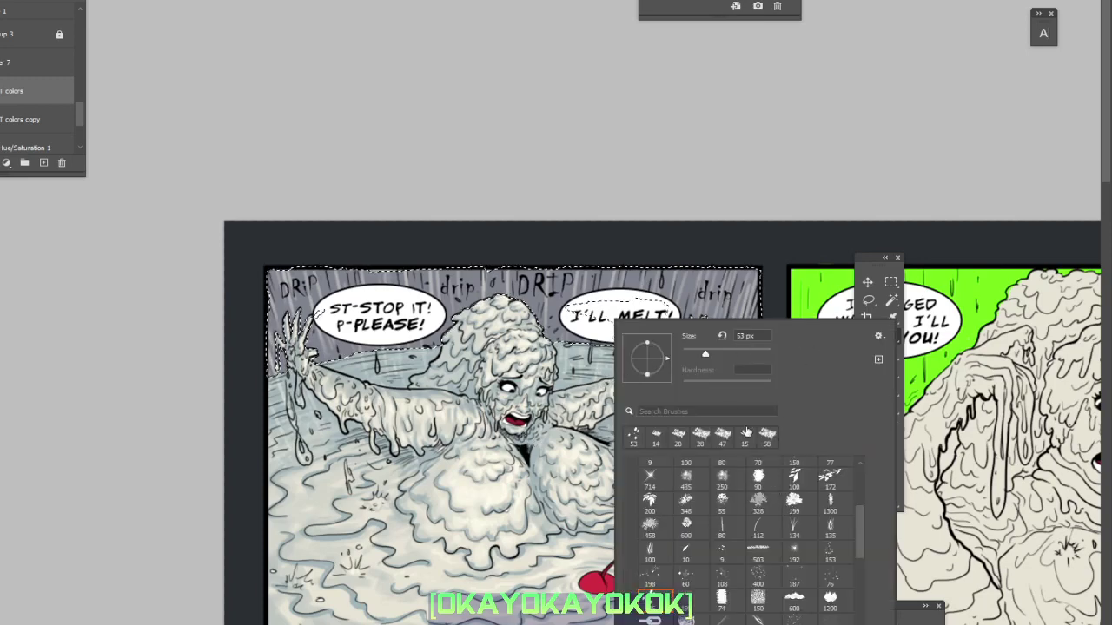
pyautogui.moveTo(858, 546)
pyautogui.mouseDown()
pyautogui.moveTo(860, 570)
pyautogui.moveTo(863, 496)
pyautogui.mouseUp()
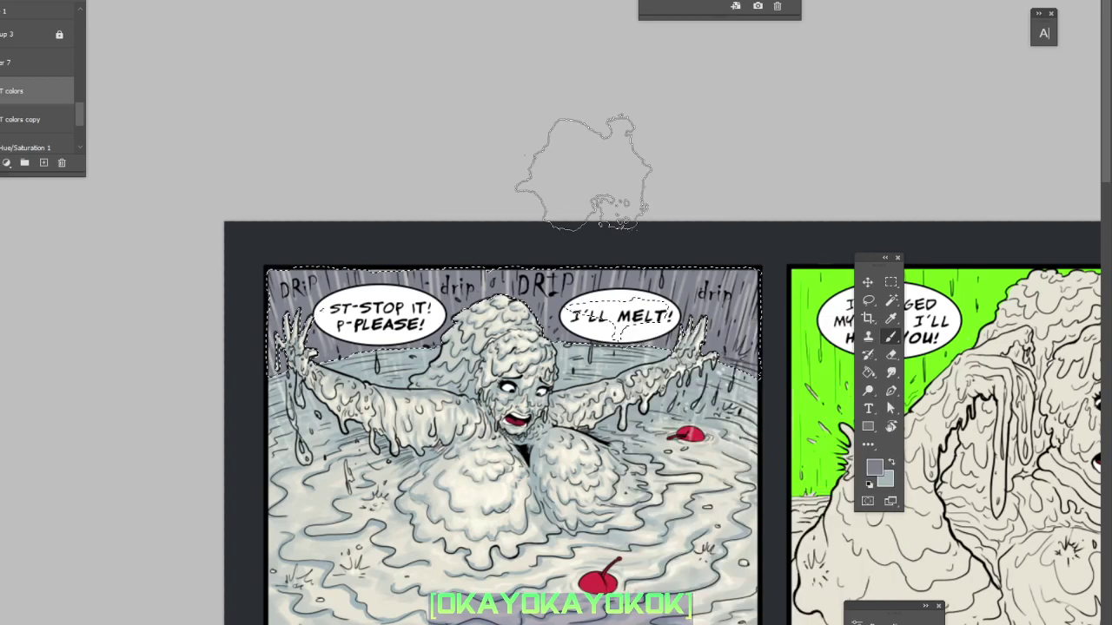
pyautogui.click(871, 470)
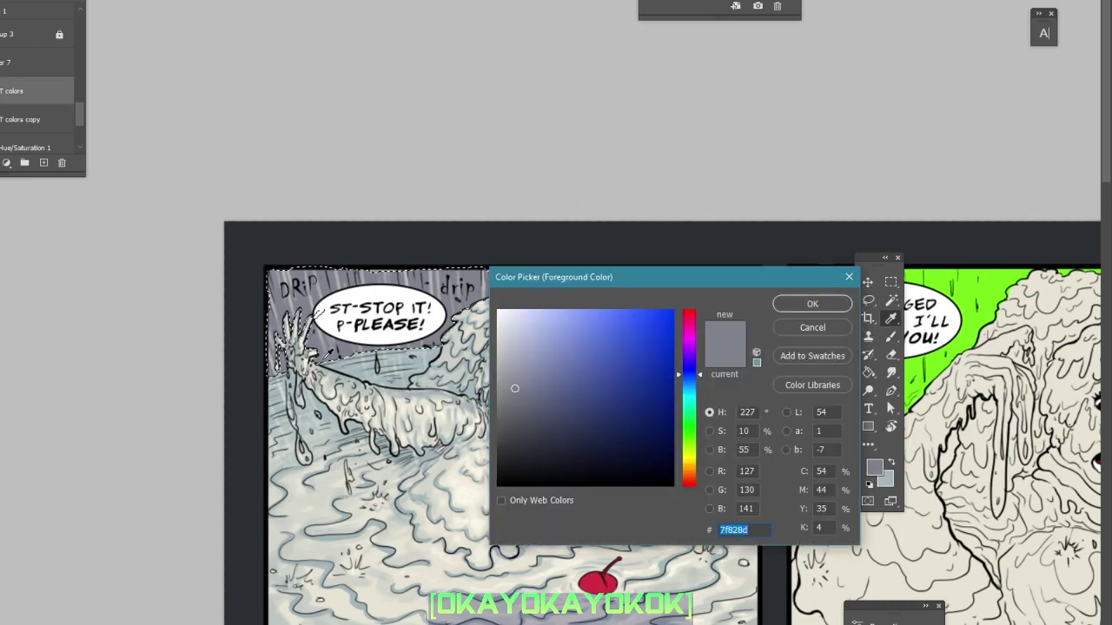
pyautogui.click(519, 434)
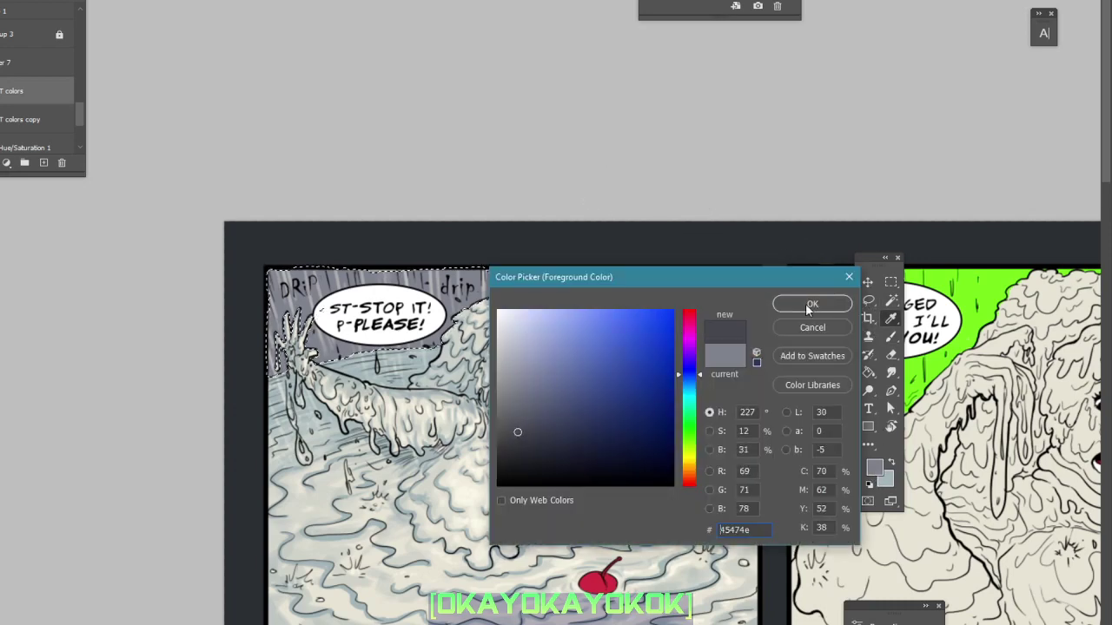
pyautogui.click(806, 303)
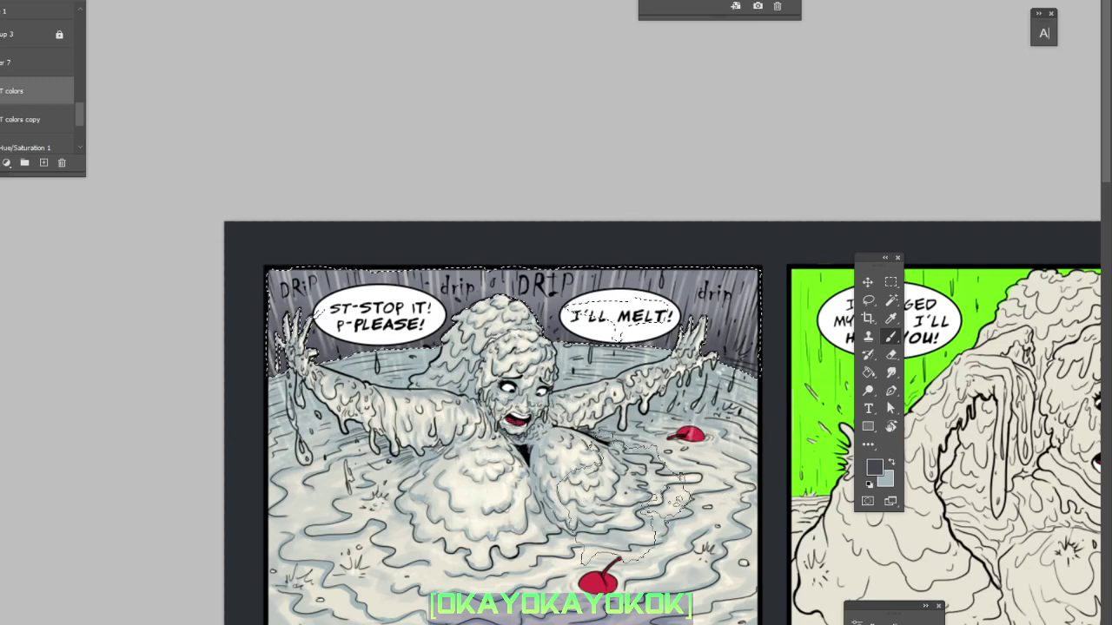
pyautogui.moveTo(654, 503)
pyautogui.mouseDown()
pyautogui.moveTo(662, 464)
pyautogui.moveTo(665, 490)
pyautogui.mouseUp()
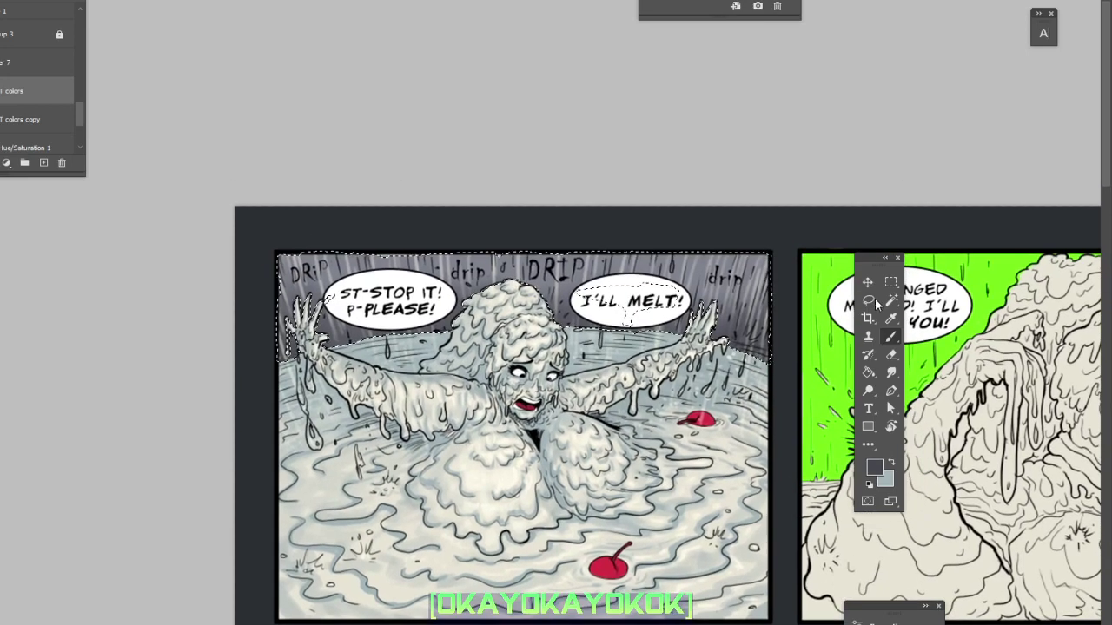
pyautogui.click(867, 300)
pyautogui.hotkey('ctrl', 'd')
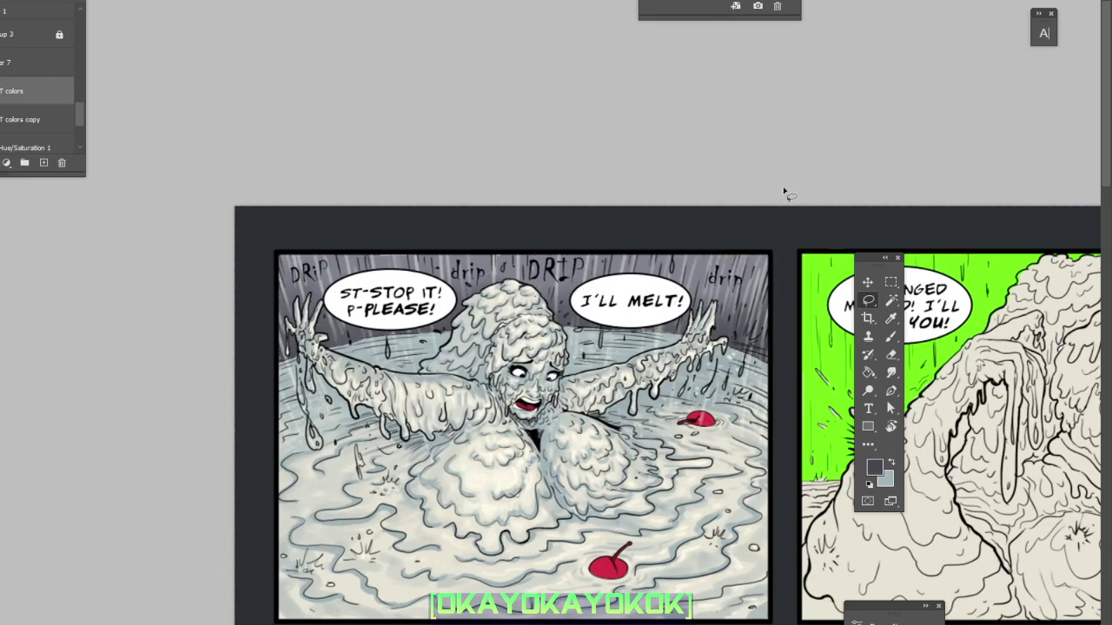
pyautogui.moveTo(779, 373); pyautogui.dragTo(807, 379)
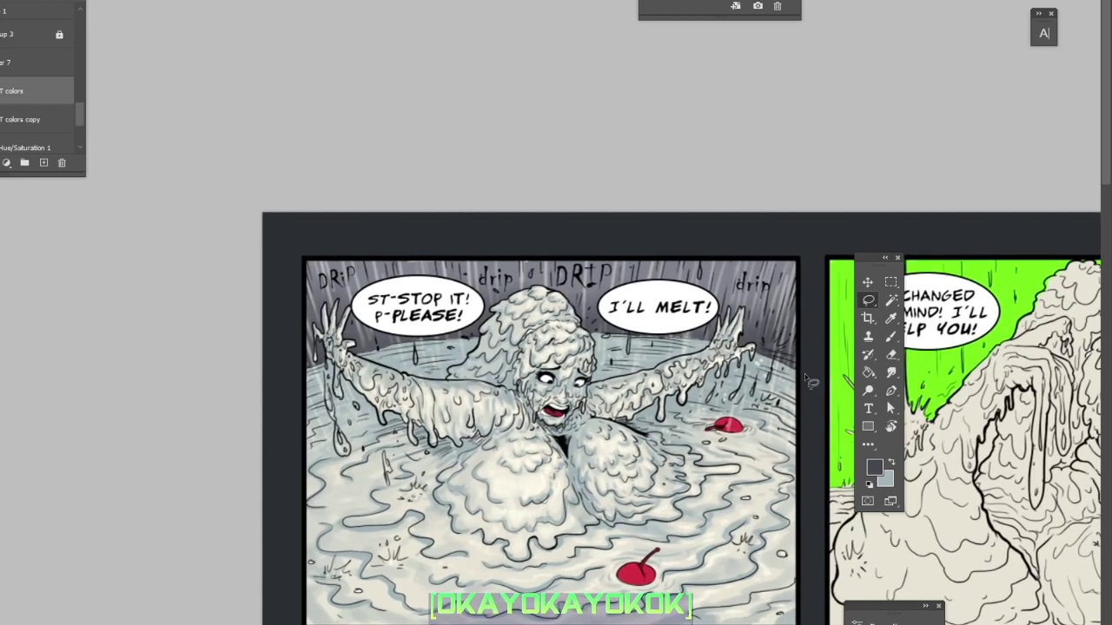
# Brush a light grey sampled from the pool along the lower edge of the selected background, and clear the selection.
pyautogui.click(891, 336)
pyautogui.rightClick(517, 341)
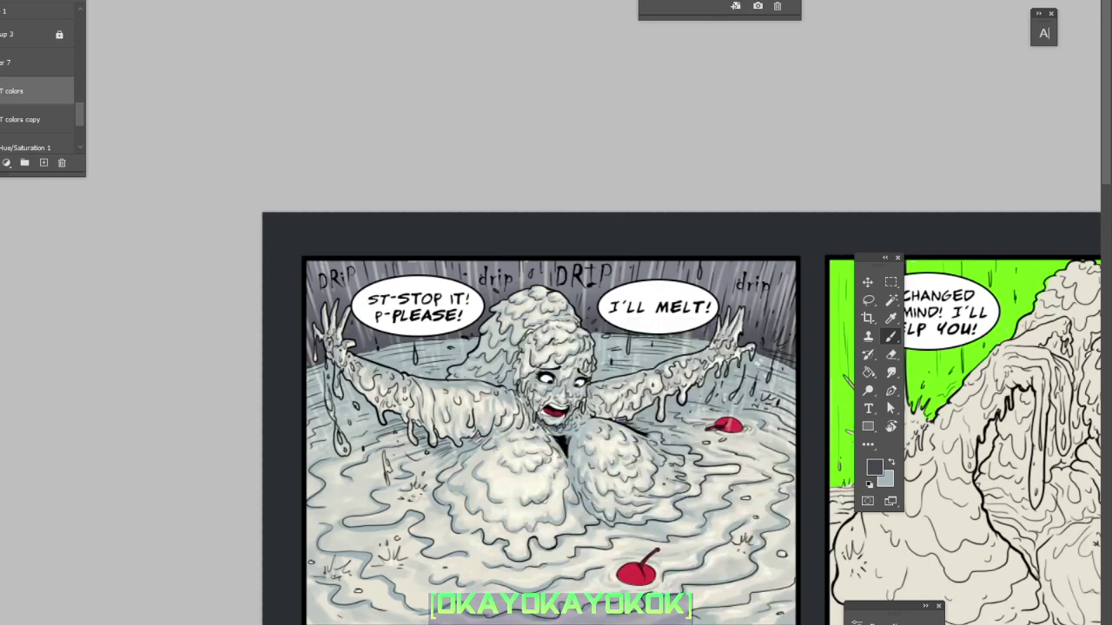
pyautogui.click(874, 467)
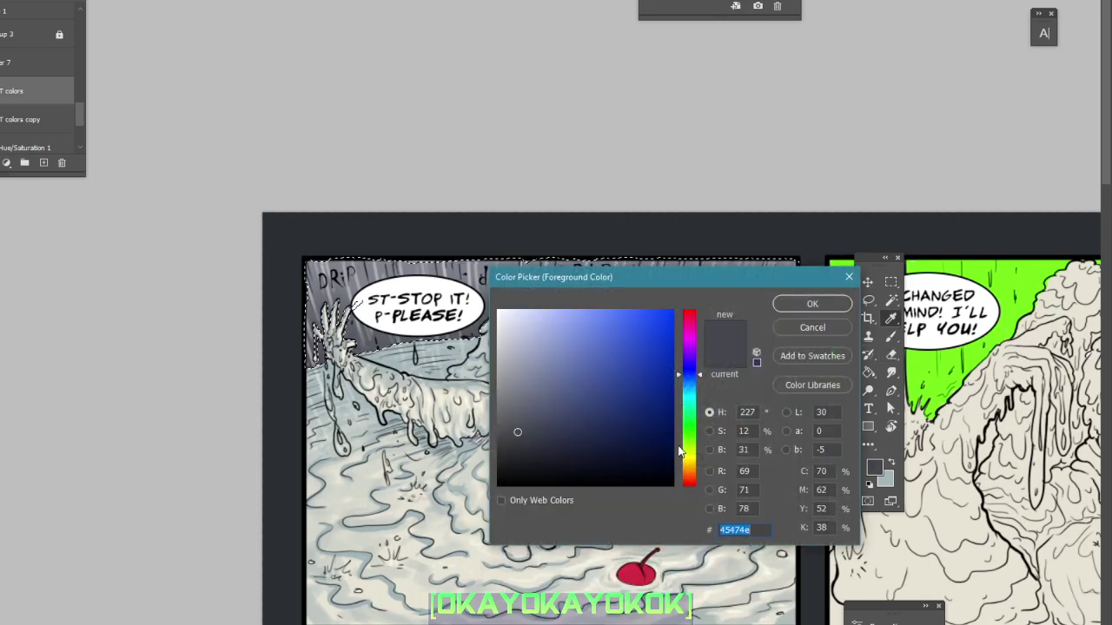
pyautogui.click(364, 387)
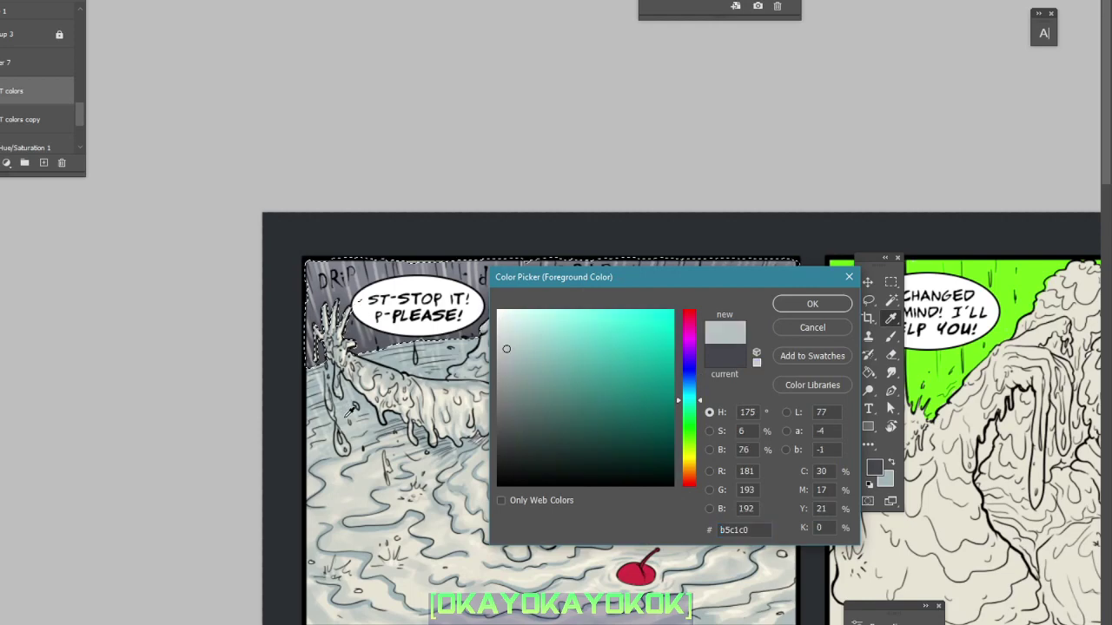
pyautogui.click(809, 304)
pyautogui.press('b')
pyautogui.rightClick(580, 401)
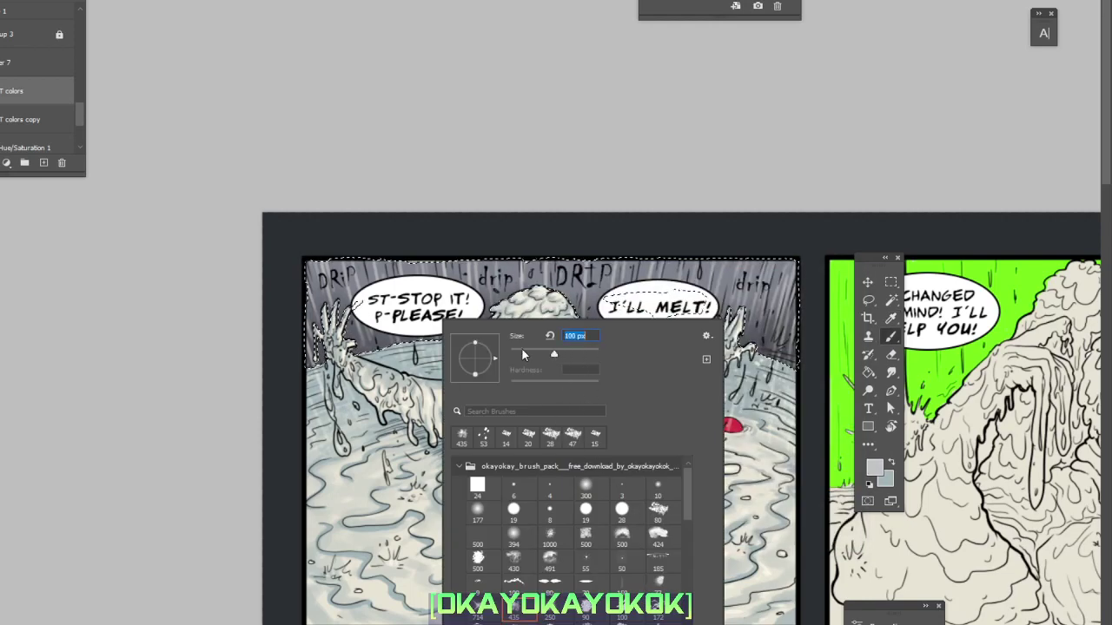
pyautogui.press('Escape')
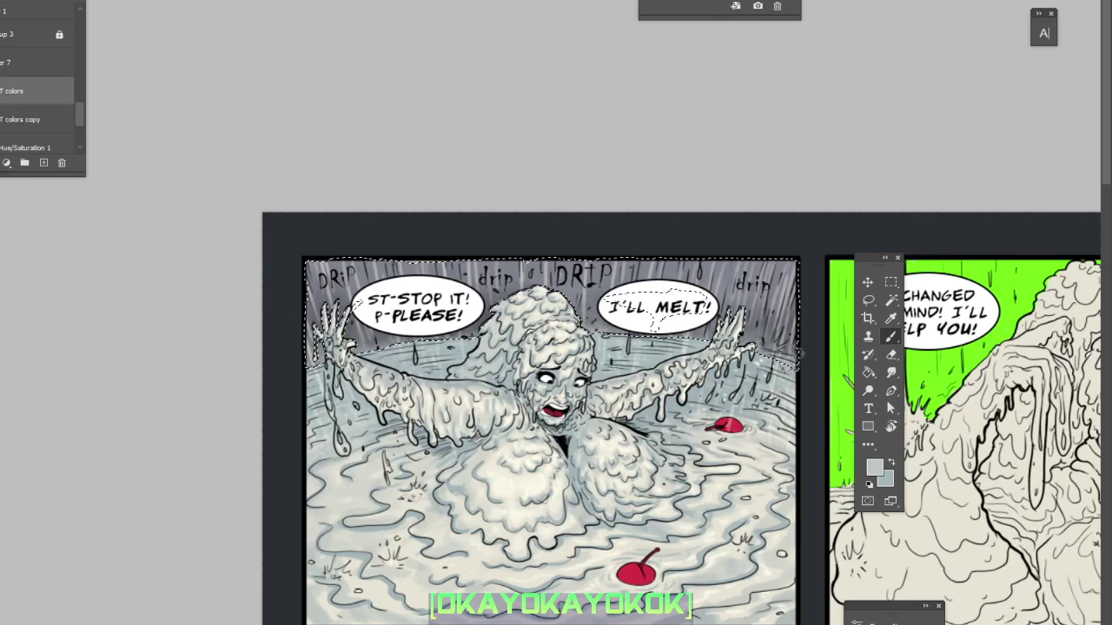
pyautogui.click(868, 300)
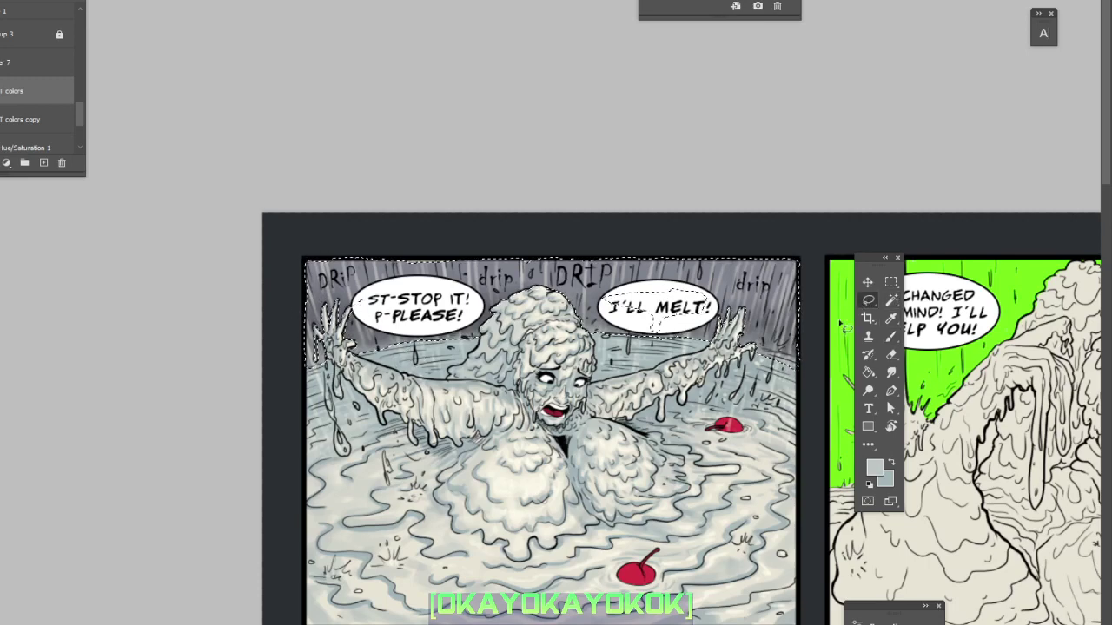
pyautogui.click(832, 366)
pyautogui.moveTo(768, 518); pyautogui.dragTo(760, 517)
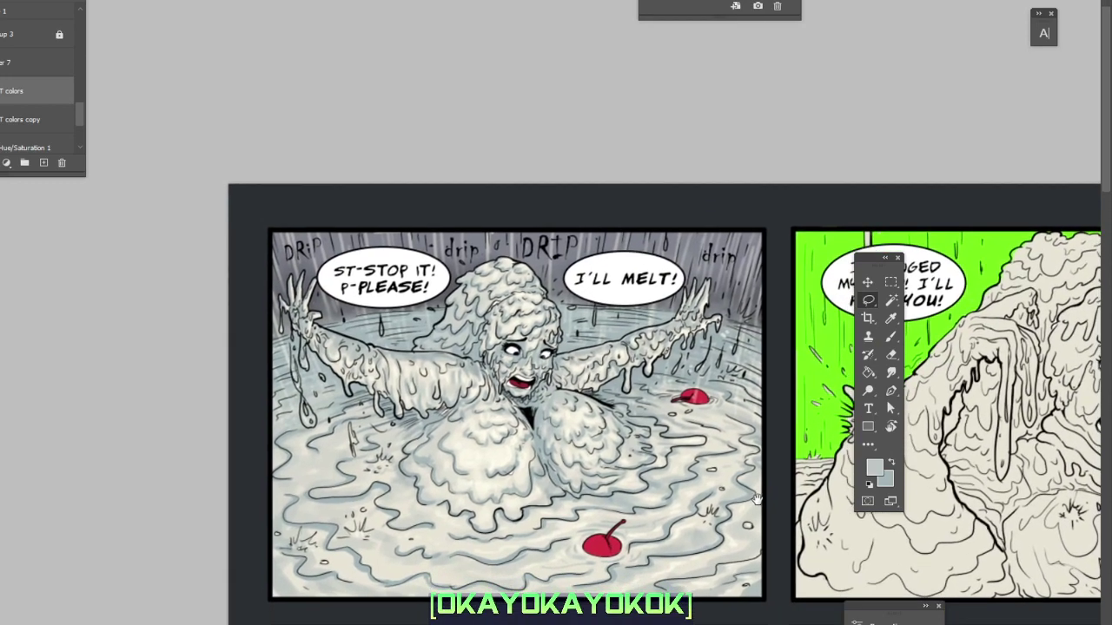
# Select the whole first panel with a rectangular selection, switch to the Gradient tool and add a new layer above the colors layer.
pyautogui.click(890, 300)
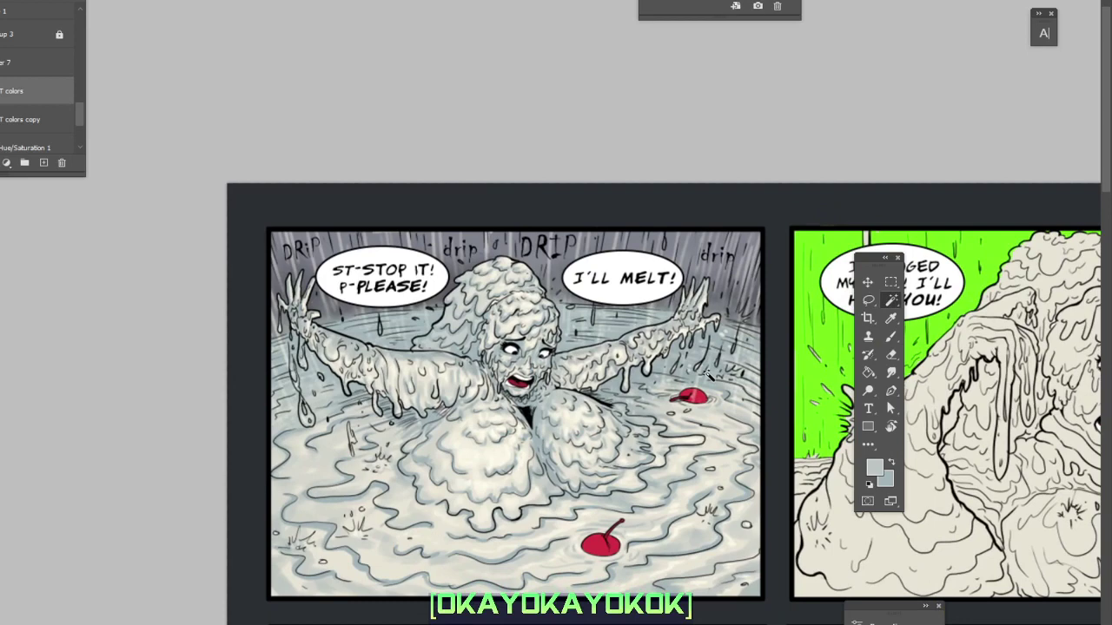
pyautogui.click(890, 282)
pyautogui.moveTo(763, 228); pyautogui.dragTo(268, 597)
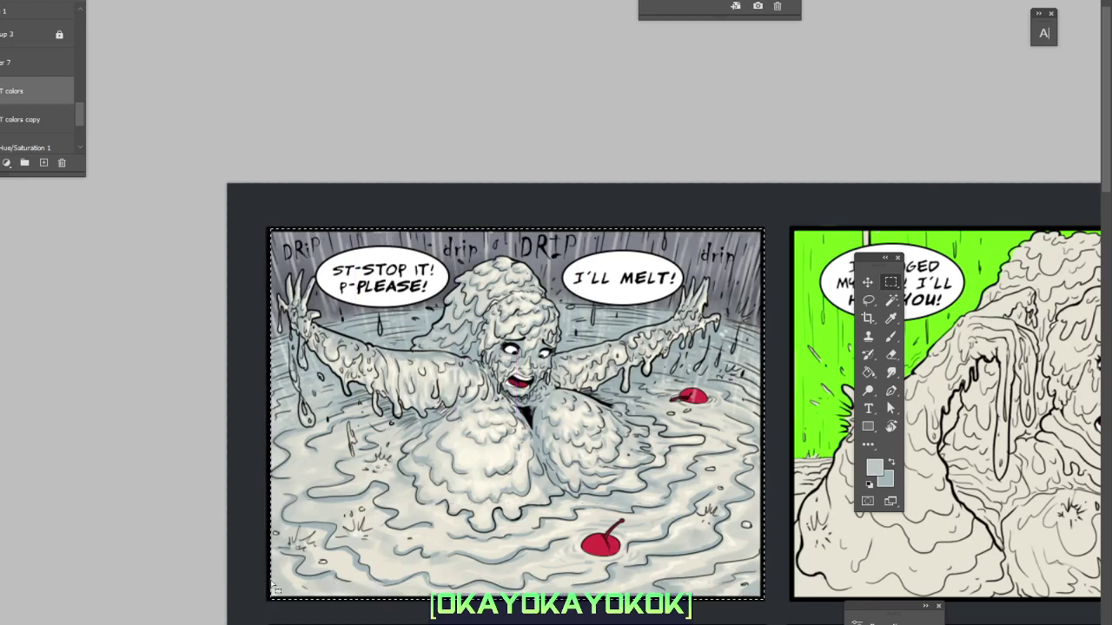
pyautogui.rightClick(867, 372)
pyautogui.click(912, 370)
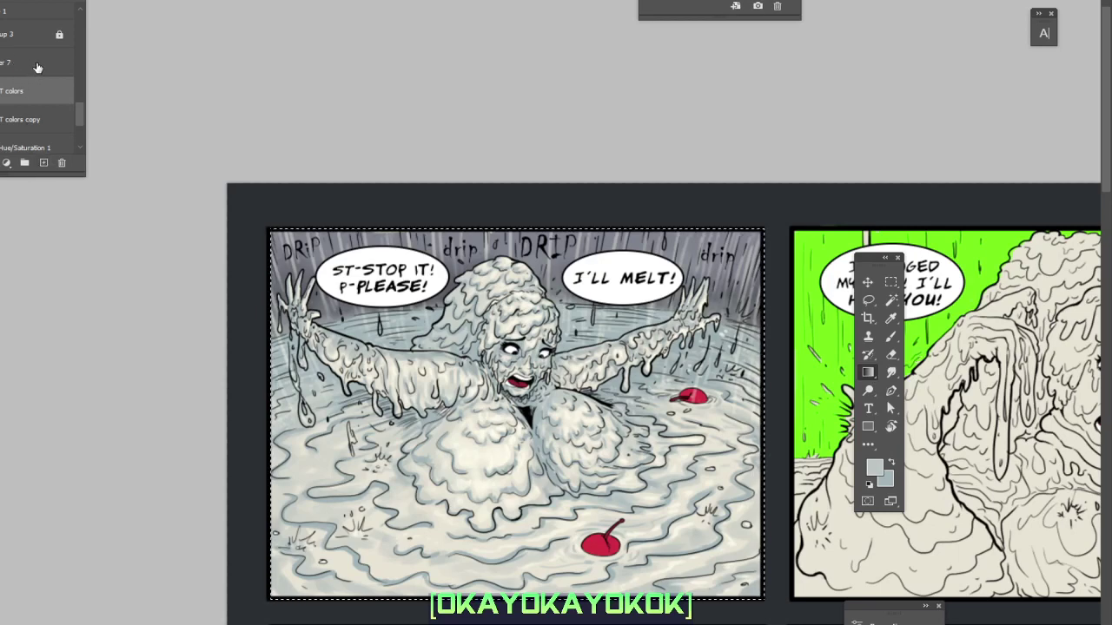
pyautogui.click(43, 164)
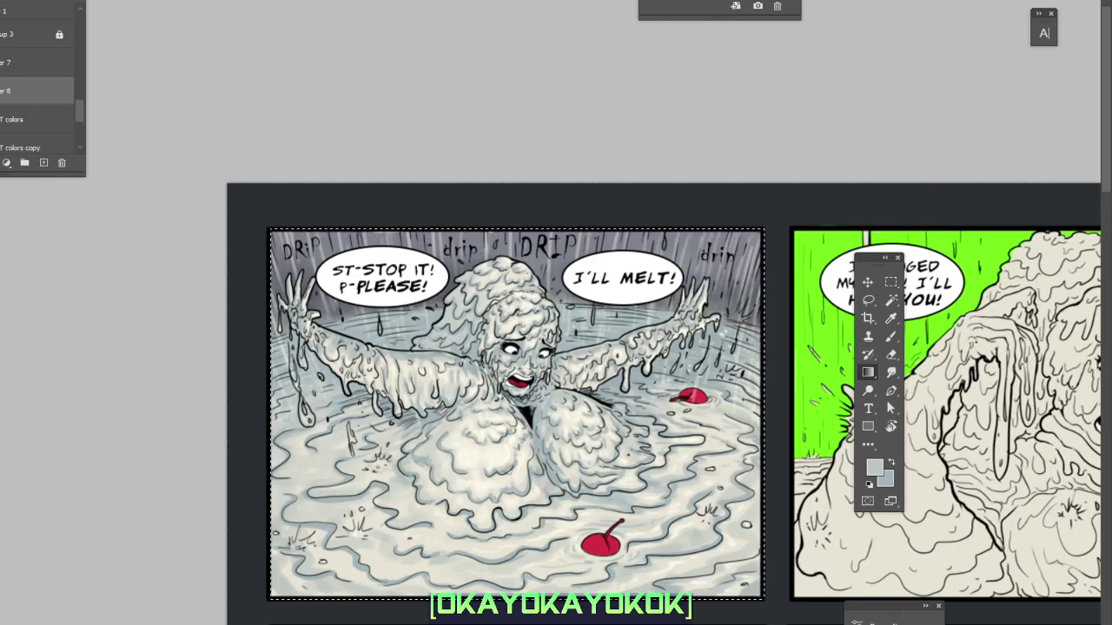
# Add light purple b89adc gradients on the new layer, running from above the first panel's two top corners down into it.
pyautogui.click(872, 472)
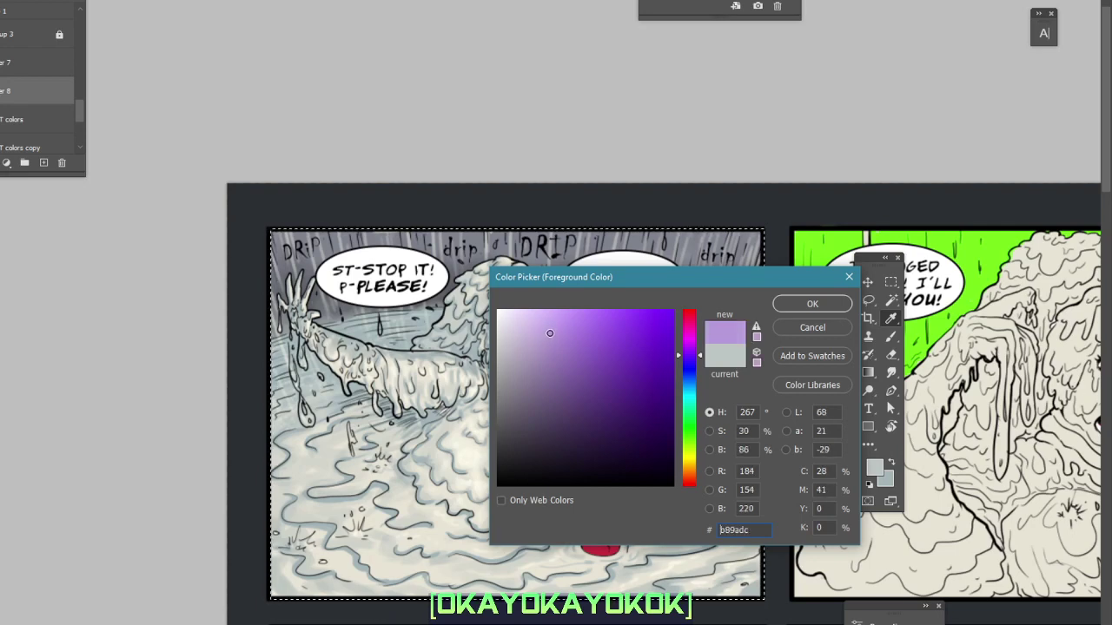
pyautogui.click(810, 305)
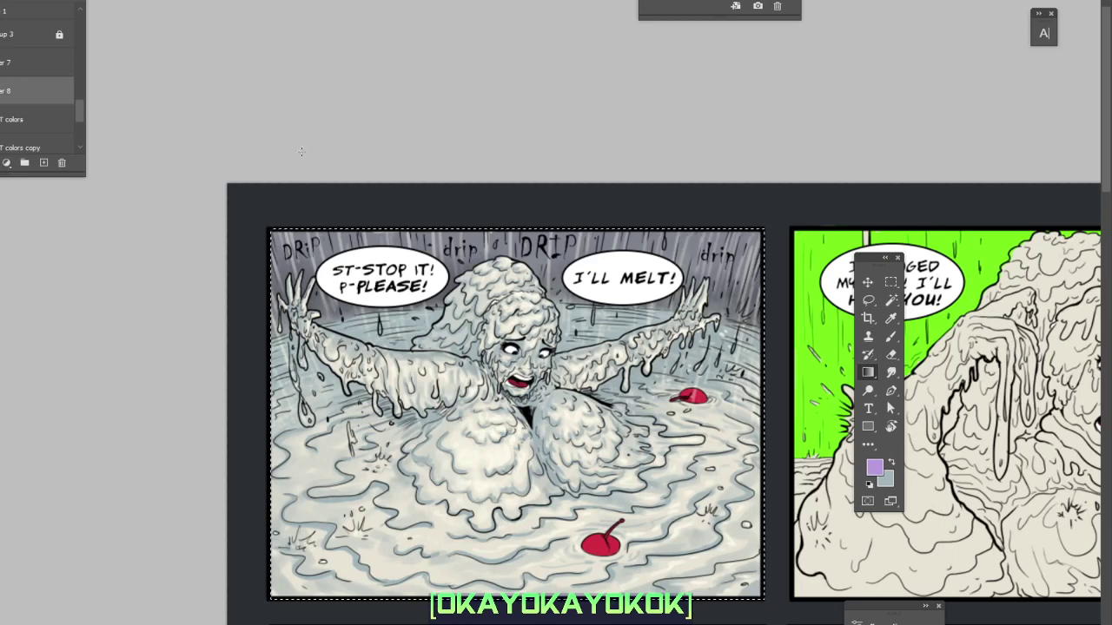
pyautogui.moveTo(280, 149); pyautogui.dragTo(349, 359)
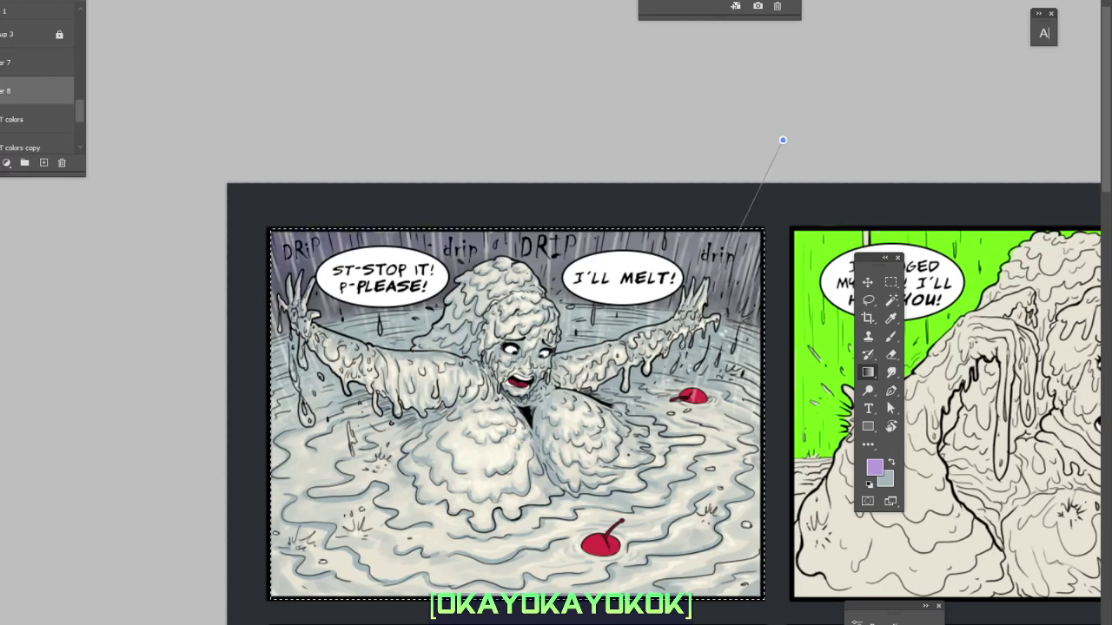
pyautogui.moveTo(739, 231); pyautogui.dragTo(739, 231)
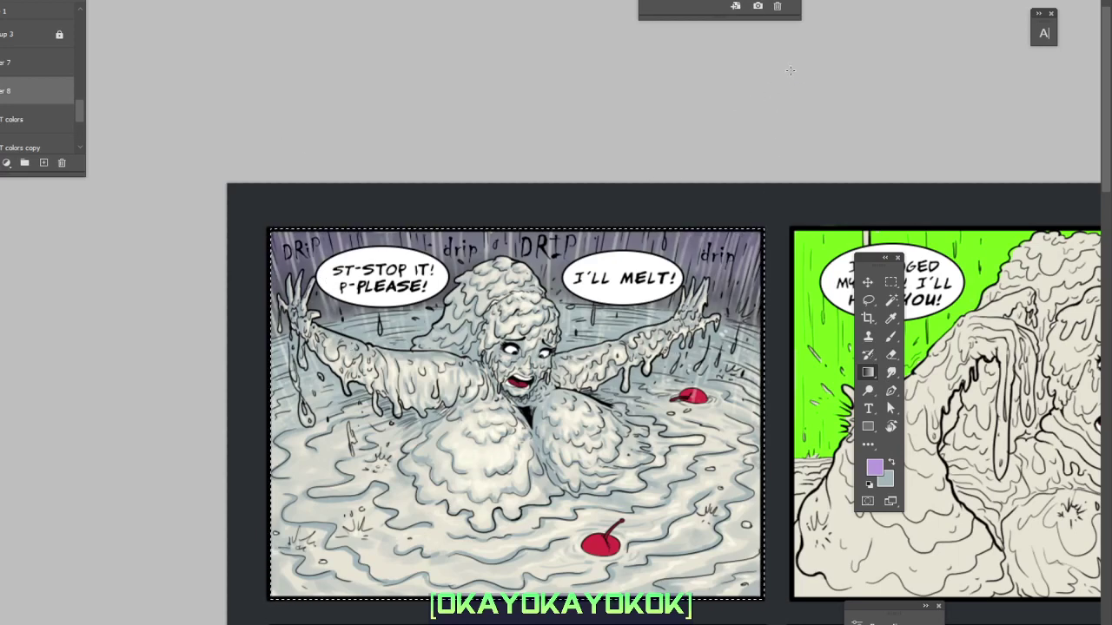
pyautogui.moveTo(789, 72); pyautogui.dragTo(732, 230)
# Set the foreground color to muted purple 9080a3 and add gradients of it over the outer areas of the selected first panel.
pyautogui.click(875, 467)
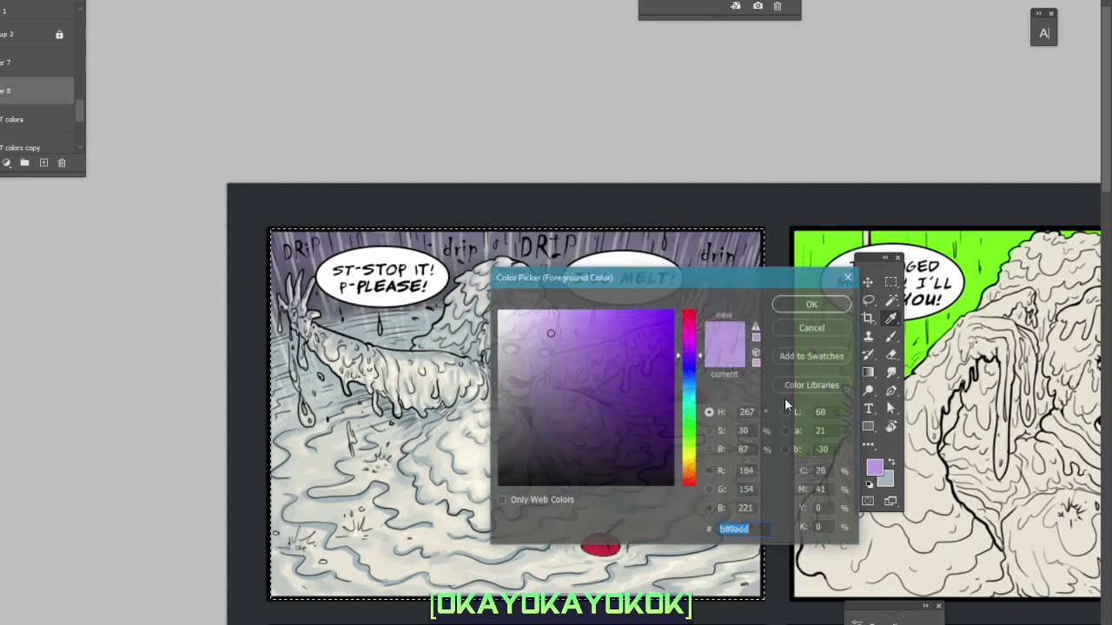
pyautogui.write('8f80a1')
pyautogui.click(792, 301)
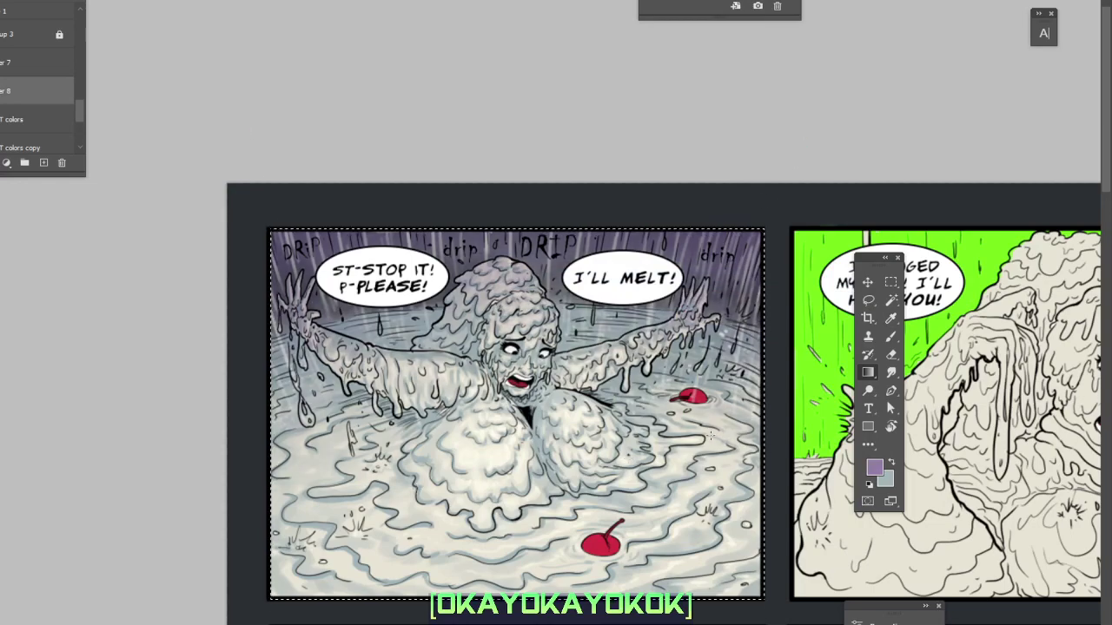
# Erase parts of the purple tint inside the first panel with a textured Eraser brush at 180 px, and clear the selection.
pyautogui.scroll(-2, 761, 363)
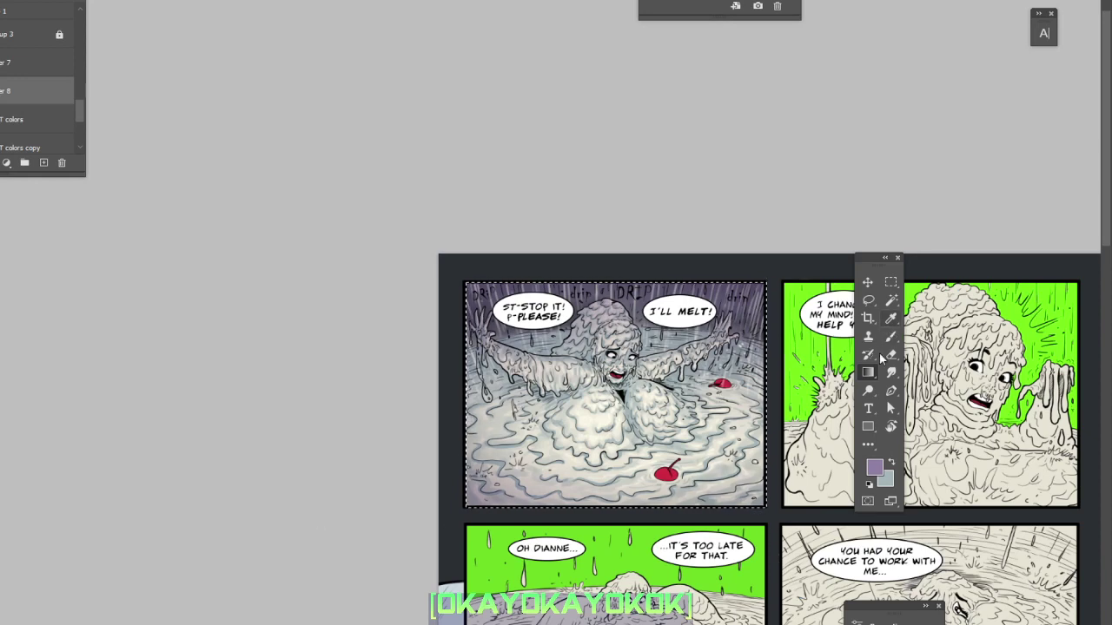
pyautogui.rightClick(635, 378)
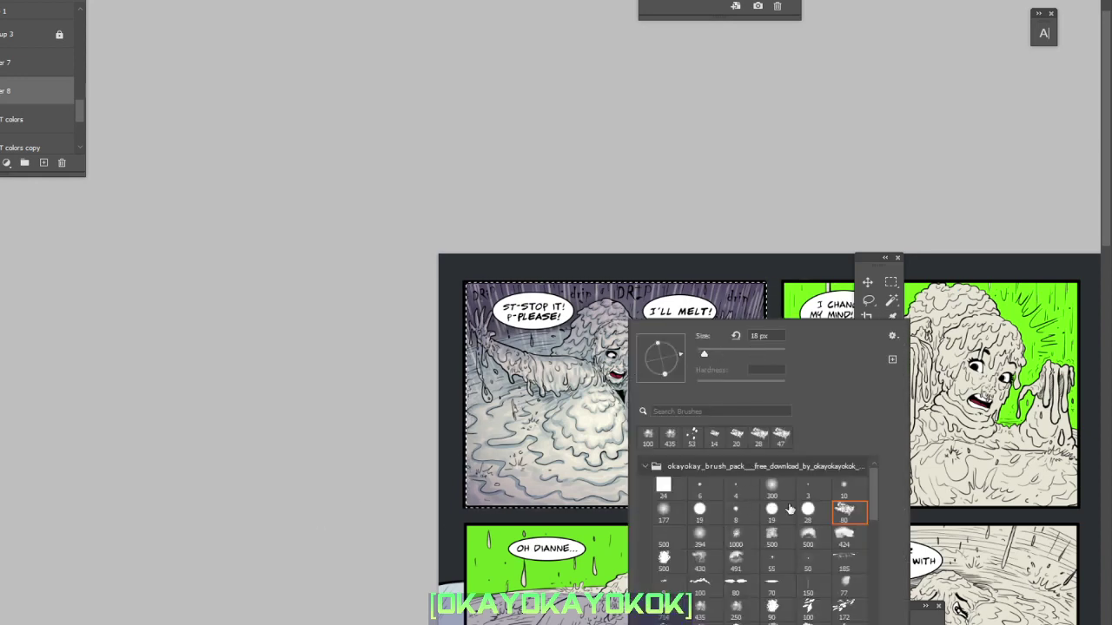
pyautogui.click(771, 532)
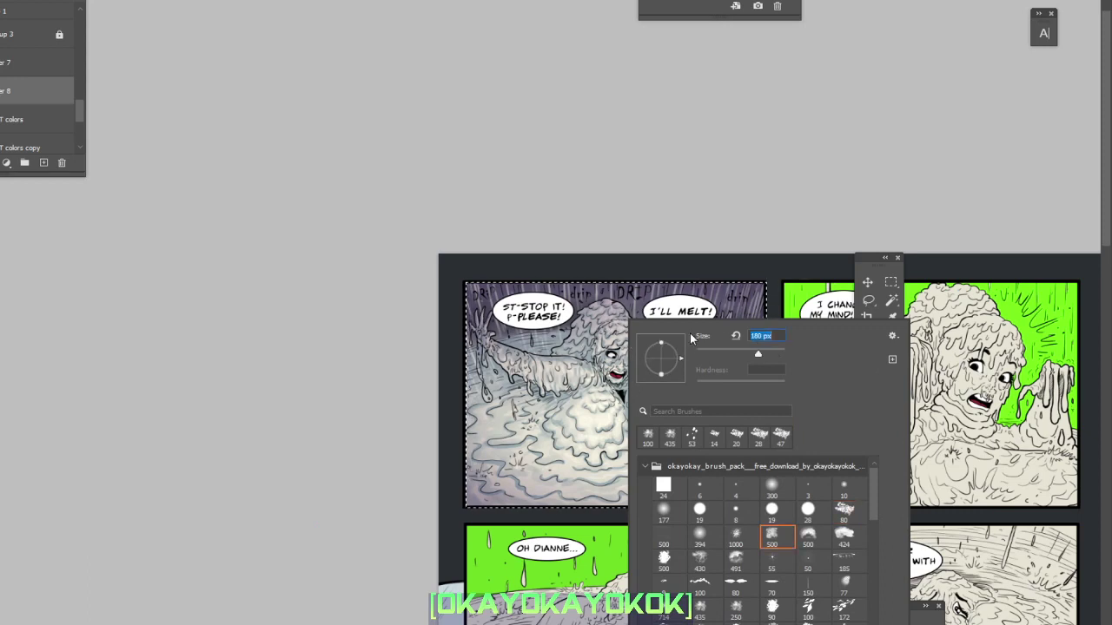
pyautogui.press('Return')
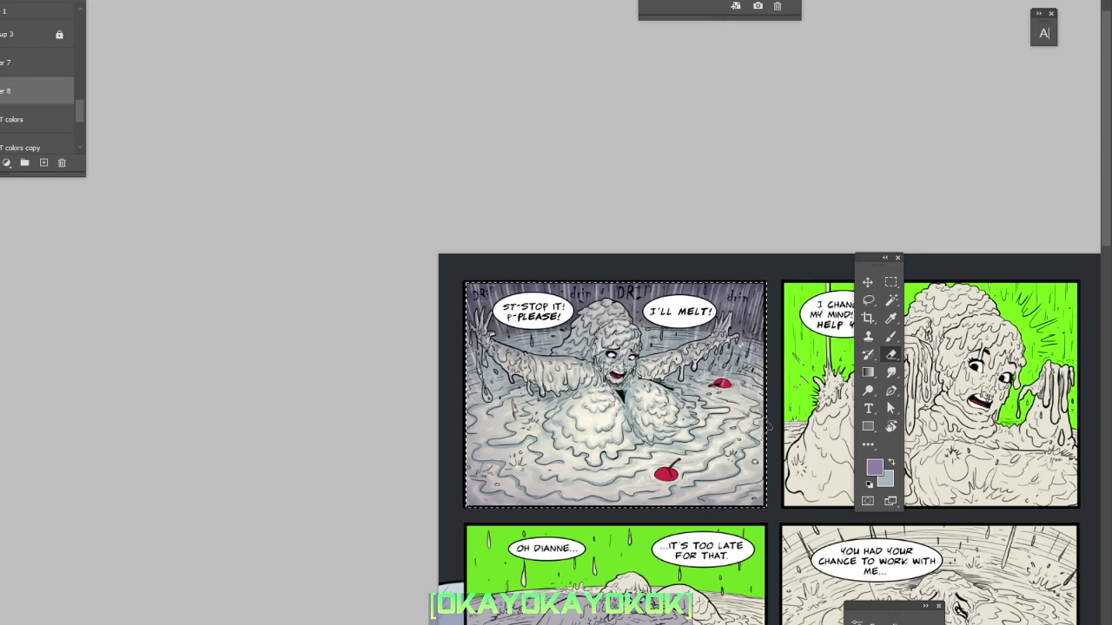
pyautogui.click(868, 299)
pyautogui.click(838, 328)
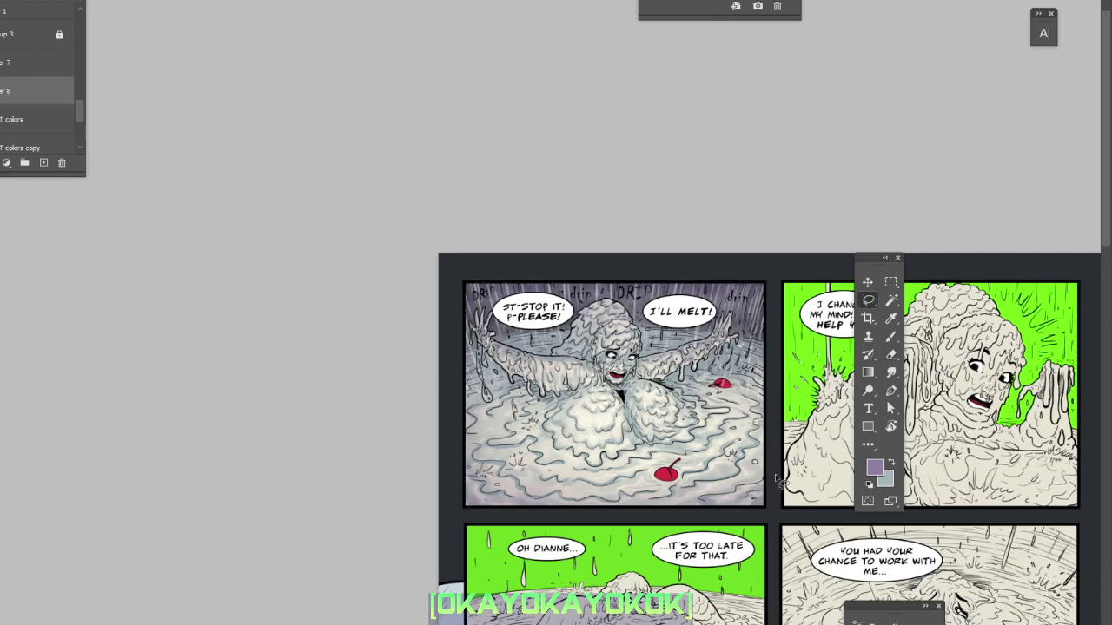
# Switch to the Brush tool and sample a light grey-blue from beneath the figure's left-hand arm as the foreground color.
pyautogui.moveTo(788, 478); pyautogui.dragTo(607, 458)
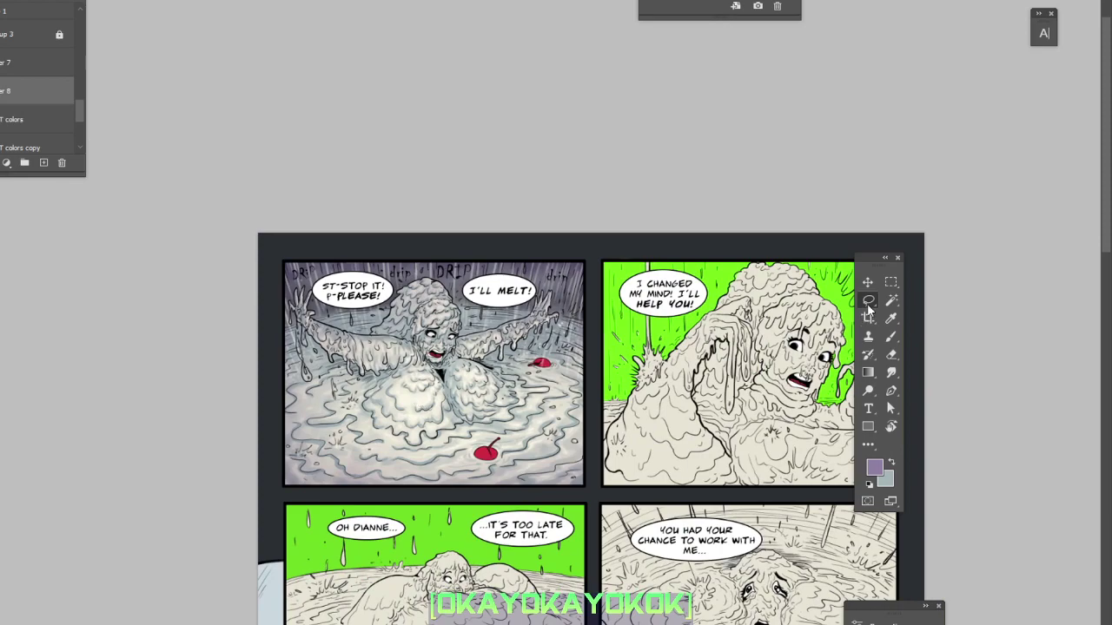
pyautogui.scroll(1, 499, 407)
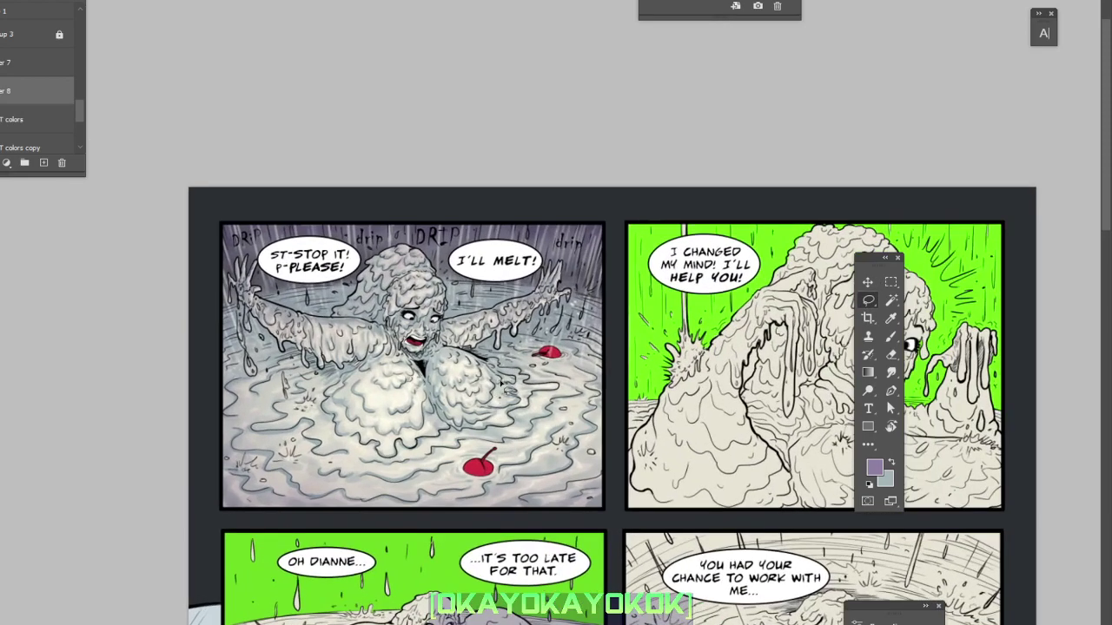
pyautogui.scroll(2, 499, 406)
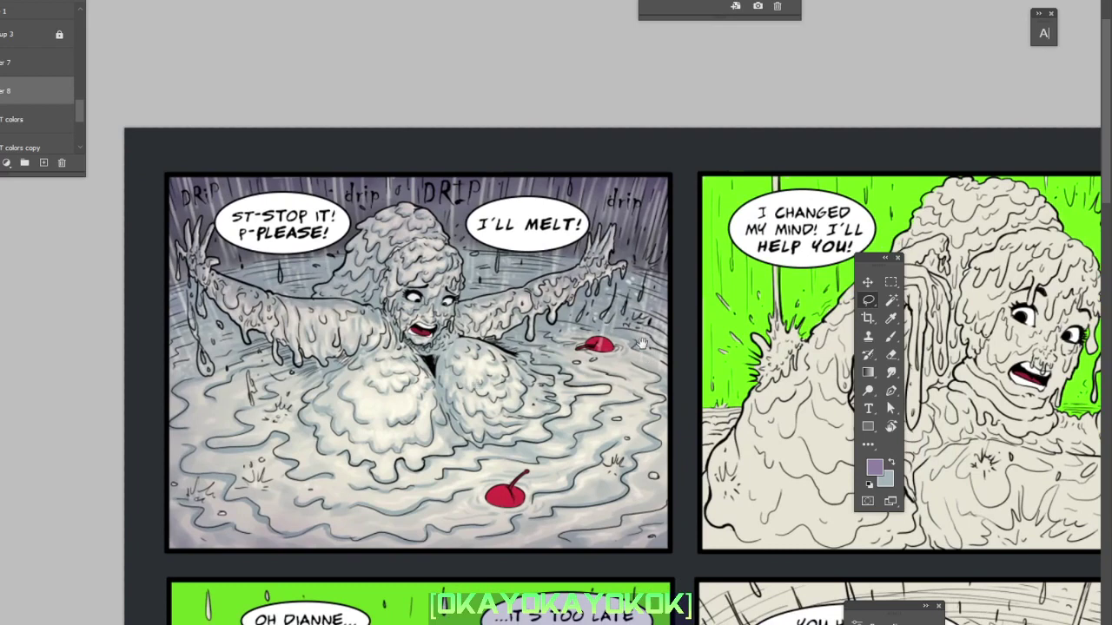
pyautogui.scroll(1, 647, 343)
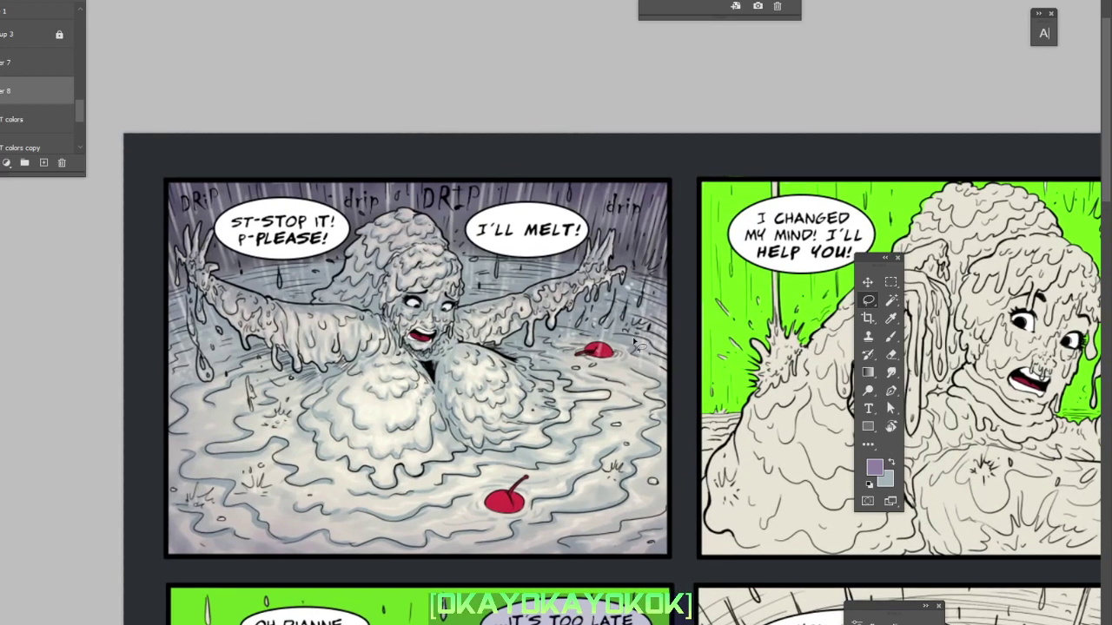
pyautogui.click(890, 336)
pyautogui.hscroll(-3, 426, 374)
pyautogui.scroll(1, 425, 373)
pyautogui.scroll(2, 391, 369)
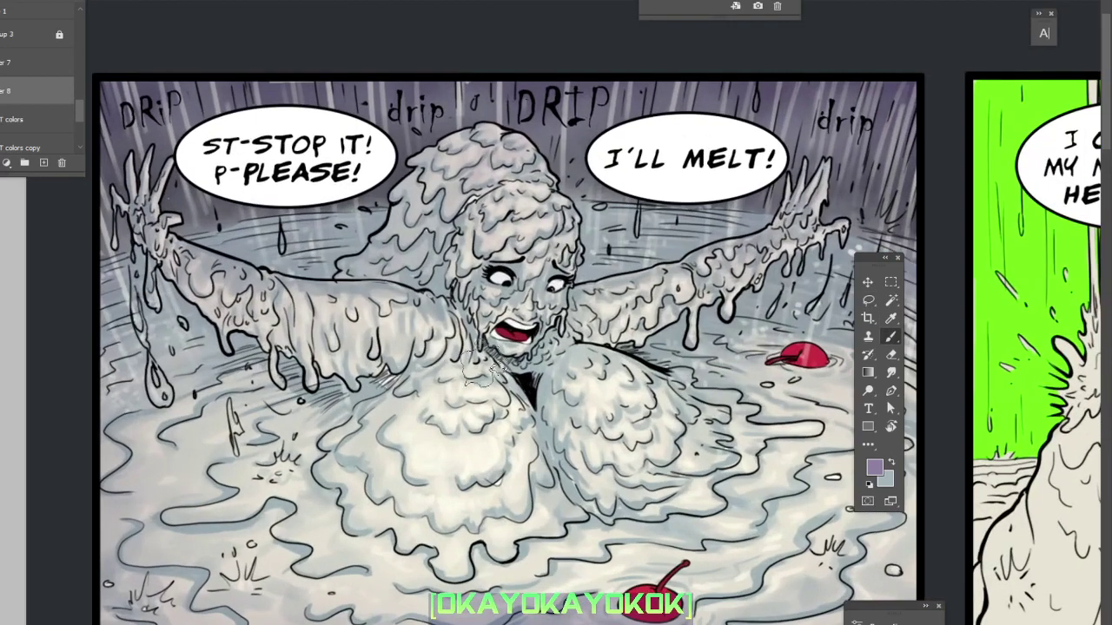
pyautogui.rightClick(491, 335)
pyautogui.press('Escape')
pyautogui.click(874, 467)
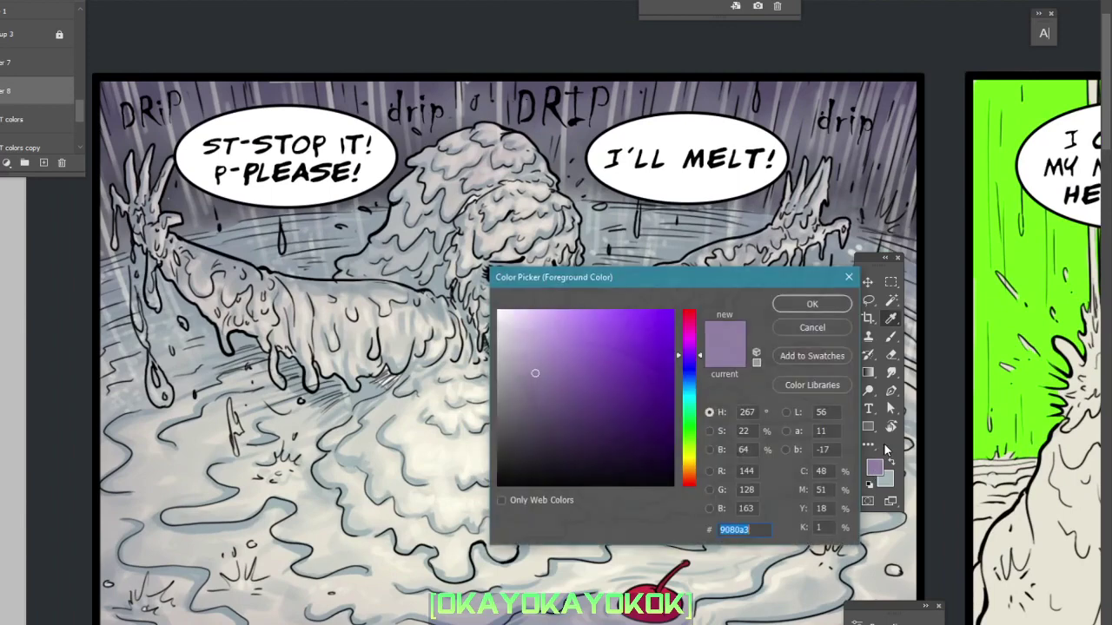
pyautogui.click(370, 376)
pyautogui.click(790, 305)
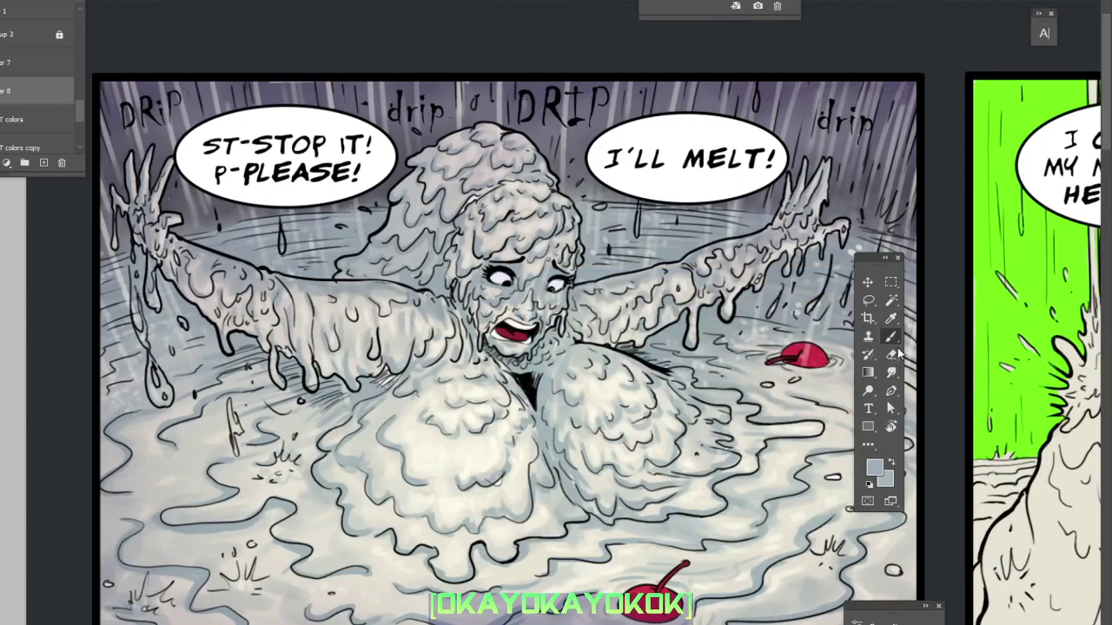
# Cover the pale gap under the figure's left-hand arm with the textured 80 brush preset, reduced to 36 px and 20 px.
pyautogui.click(891, 337)
pyautogui.rightClick(536, 367)
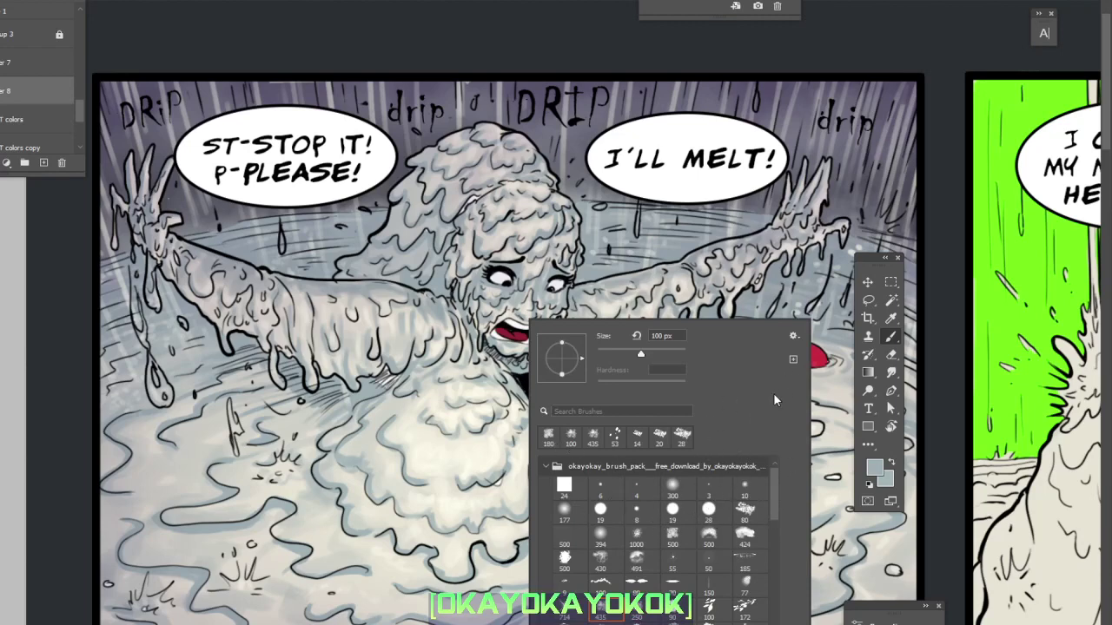
pyautogui.click(888, 339)
pyautogui.rightClick(483, 367)
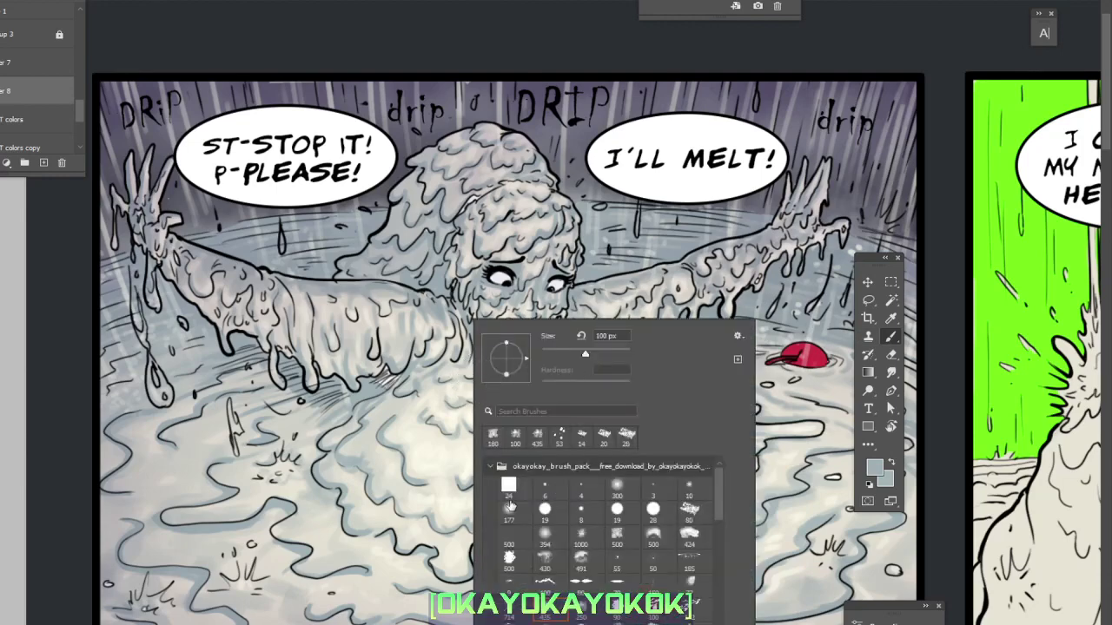
pyautogui.click(688, 510)
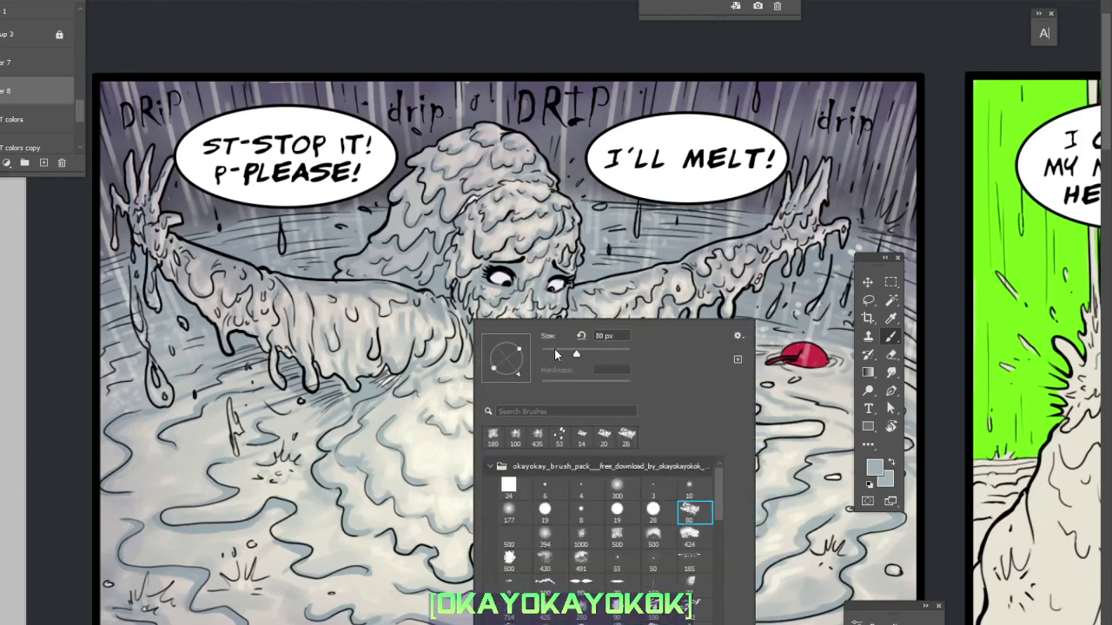
pyautogui.click(382, 379)
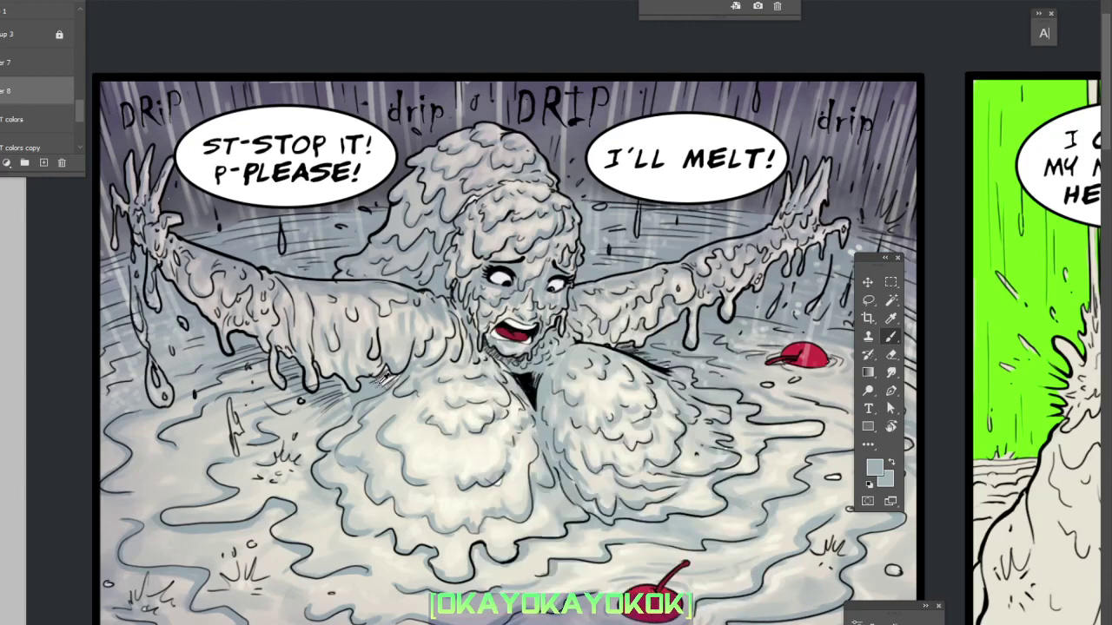
pyautogui.rightClick(408, 381)
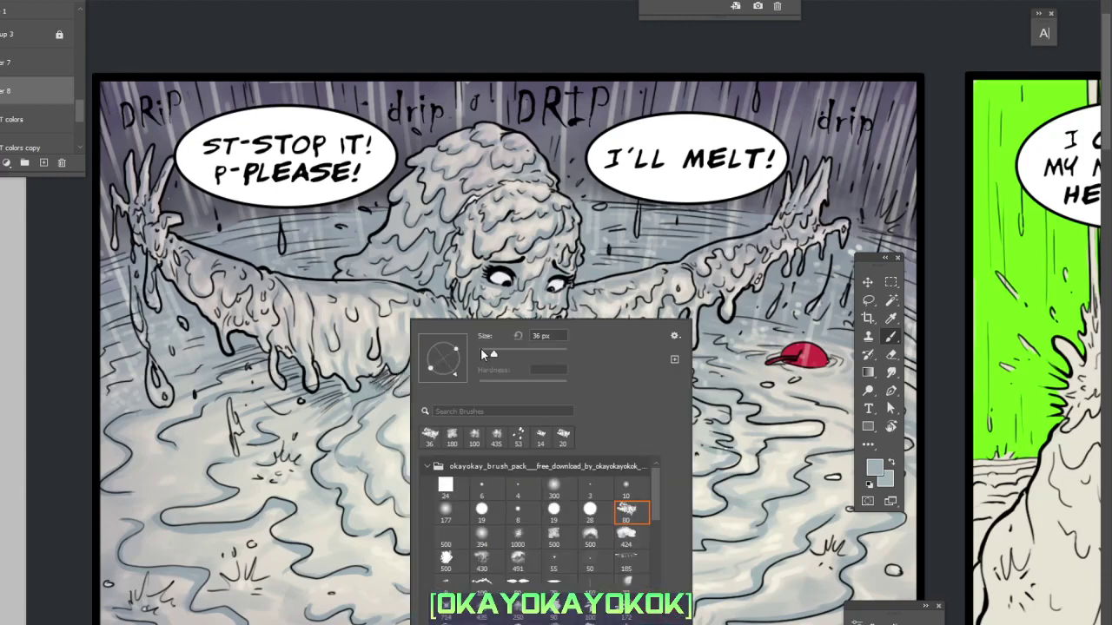
pyautogui.click(386, 372)
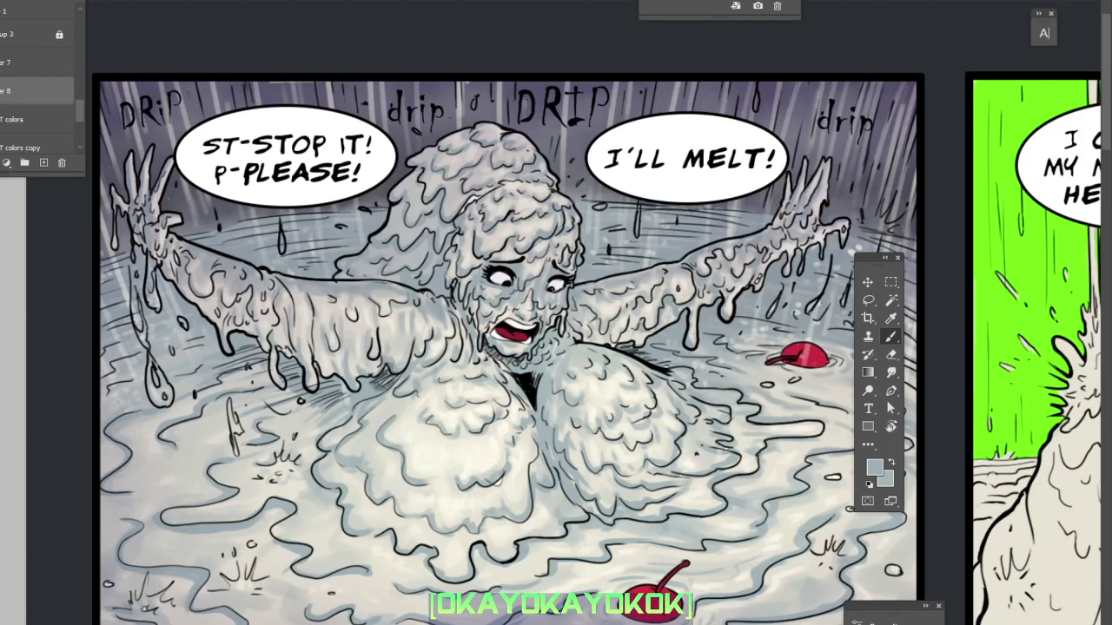
# Switch to the colors layer and touch up the shading on the figure's hair with the textured brush at 14 px.
pyautogui.hotkey('alt', '[')
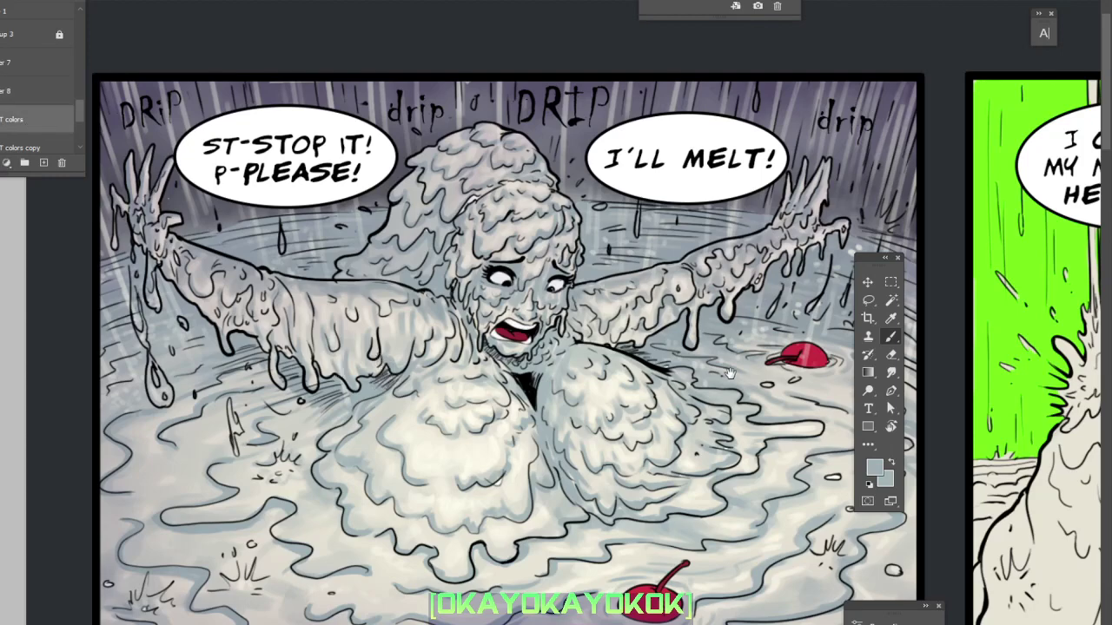
pyautogui.moveTo(722, 399); pyautogui.dragTo(712, 396)
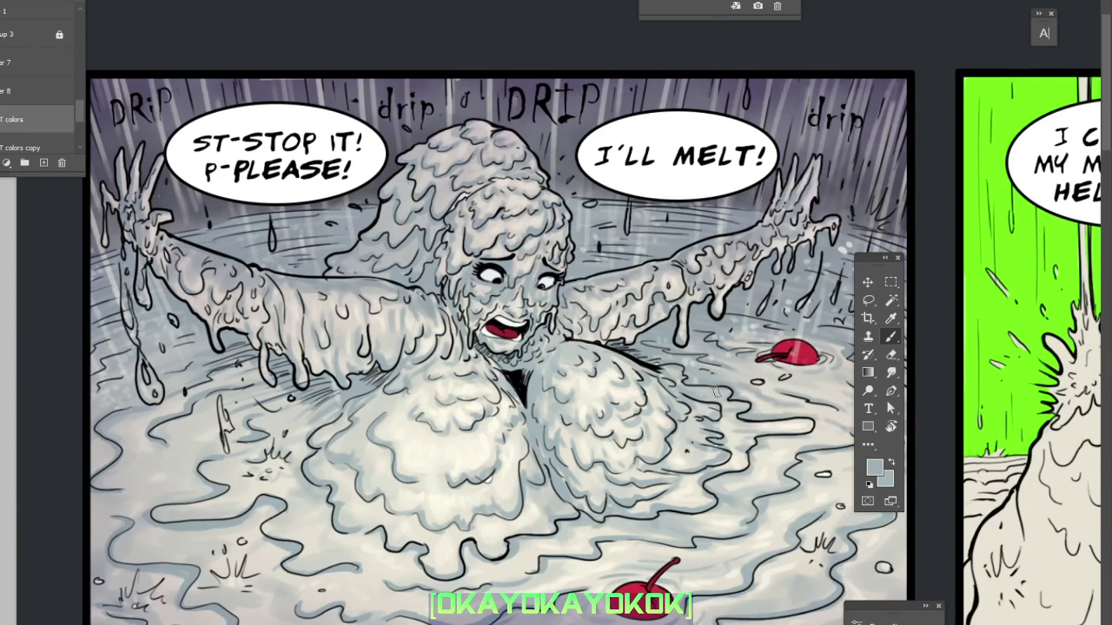
pyautogui.rightClick(461, 200)
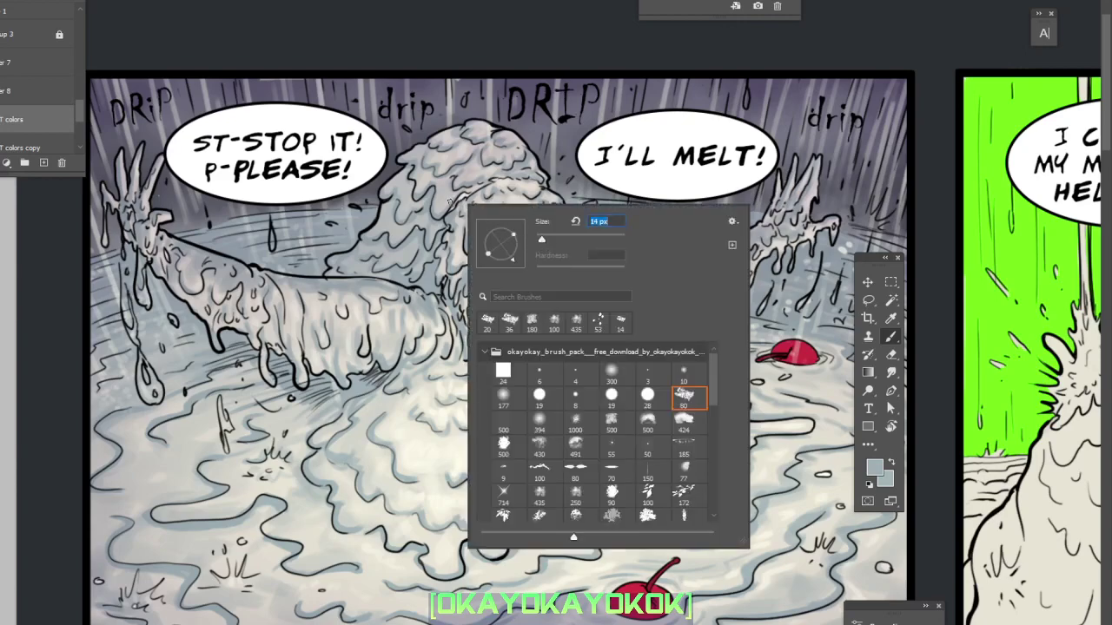
pyautogui.press('Escape')
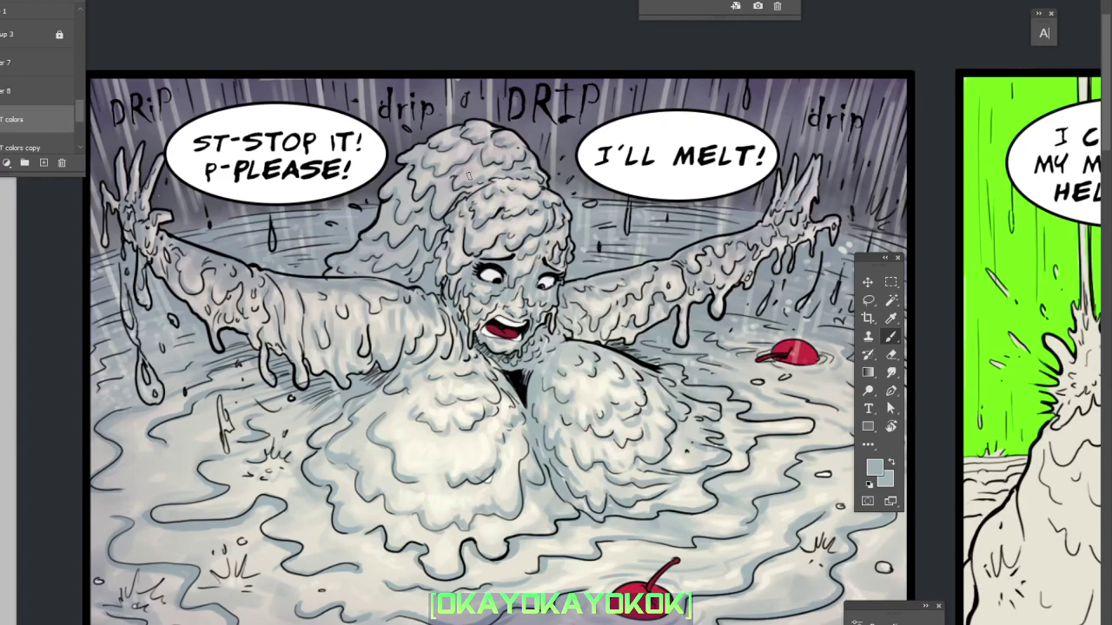
pyautogui.scroll(3, 469, 175)
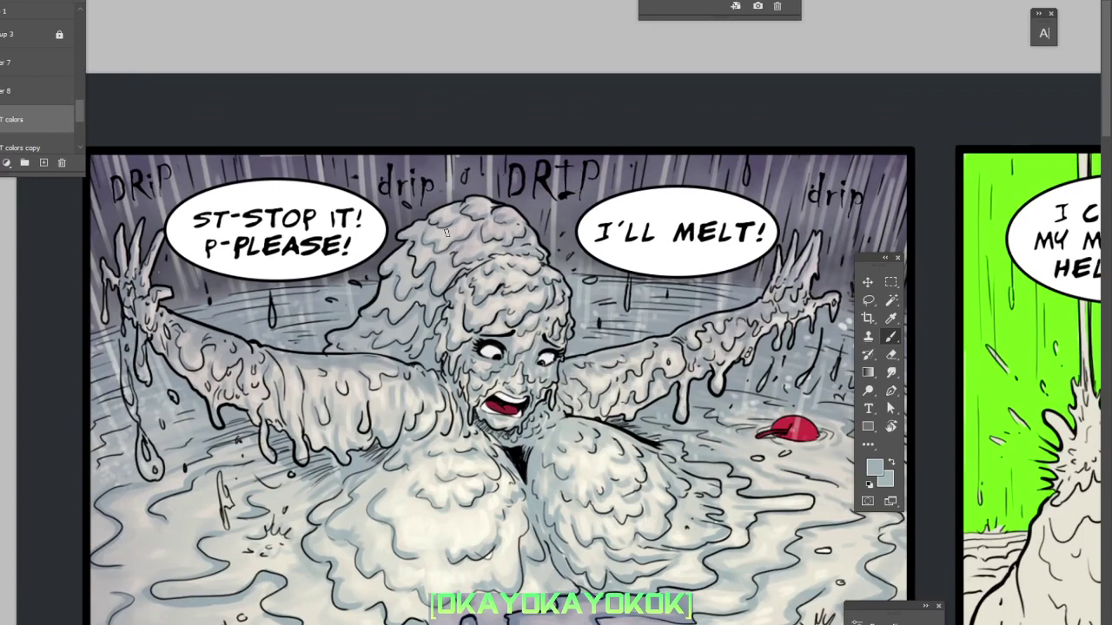
pyautogui.moveTo(789, 363); pyautogui.dragTo(768, 346)
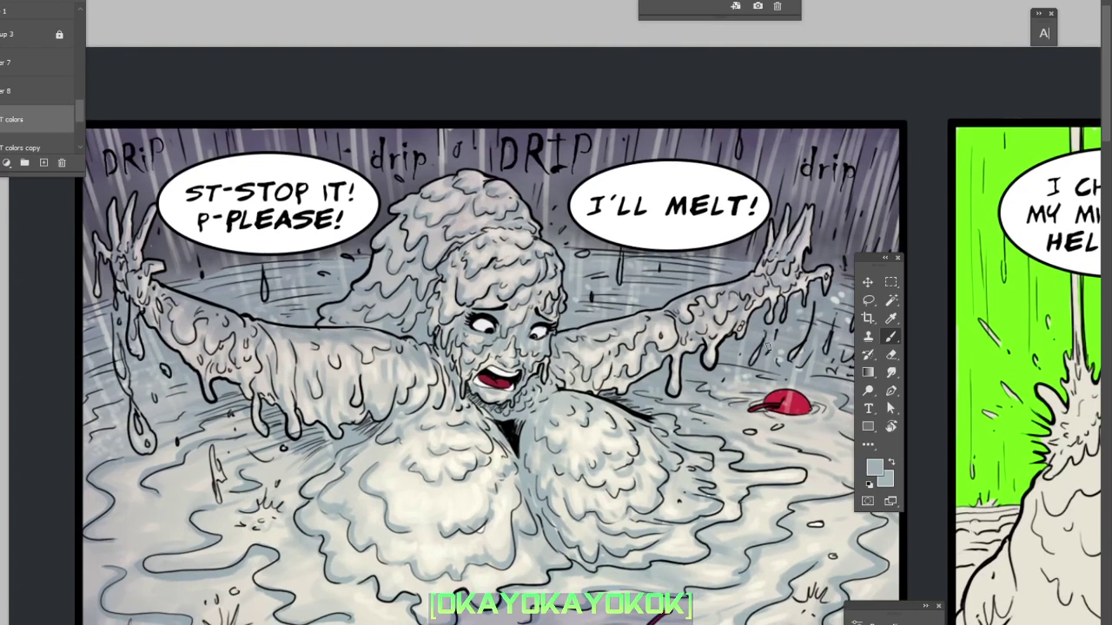
pyautogui.scroll(-3, 768, 346)
pyautogui.scroll(-2, 754, 337)
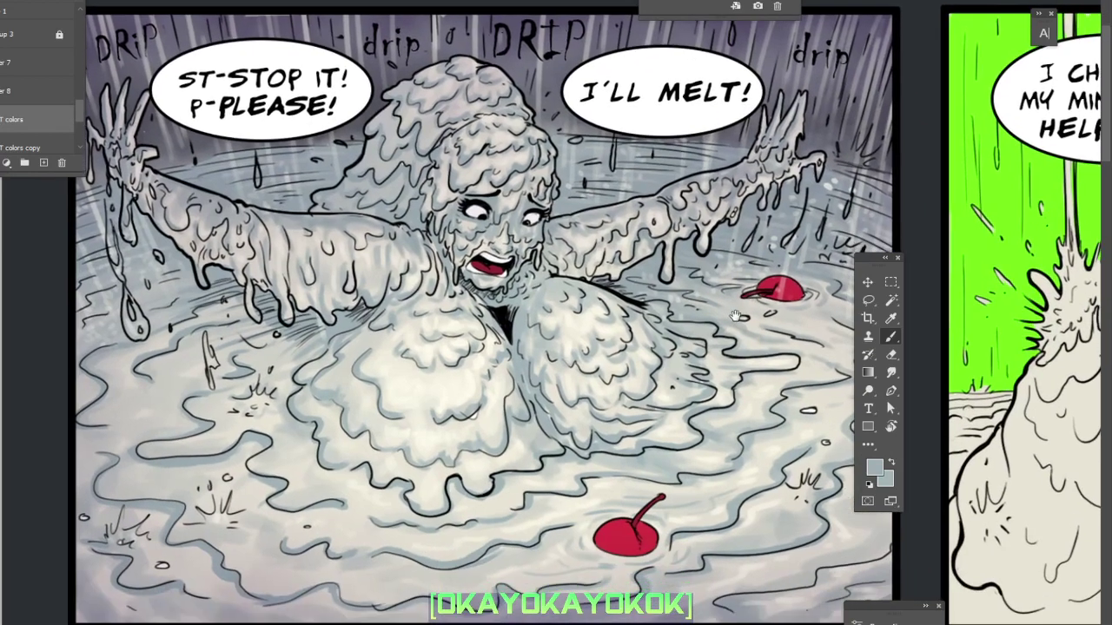